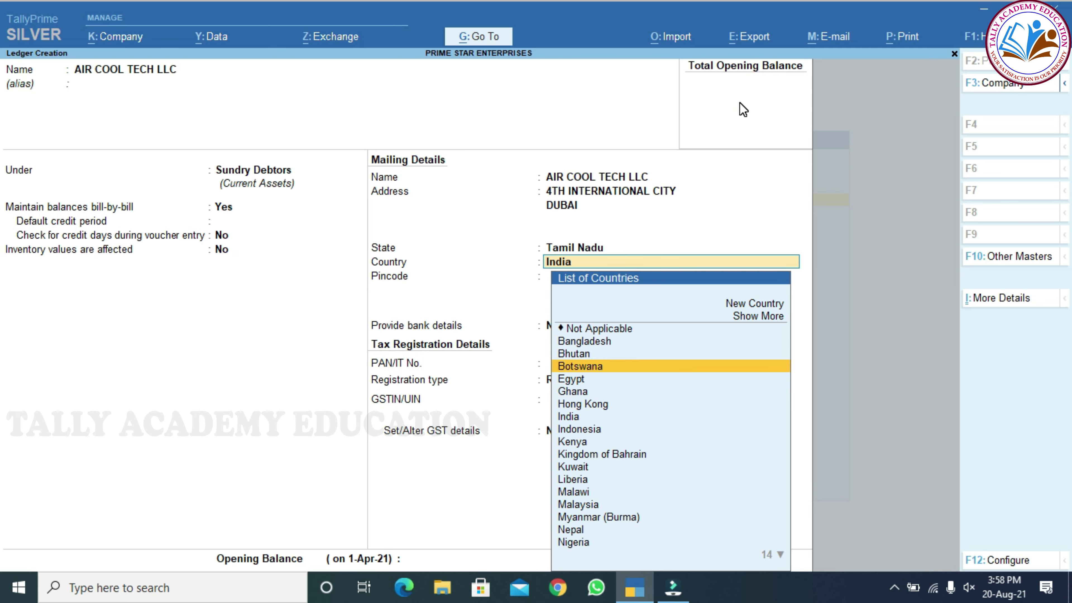
# Step: Set the country in AIR COOL TECH LLC's mailing details to UAE
pyautogui.press('Up')
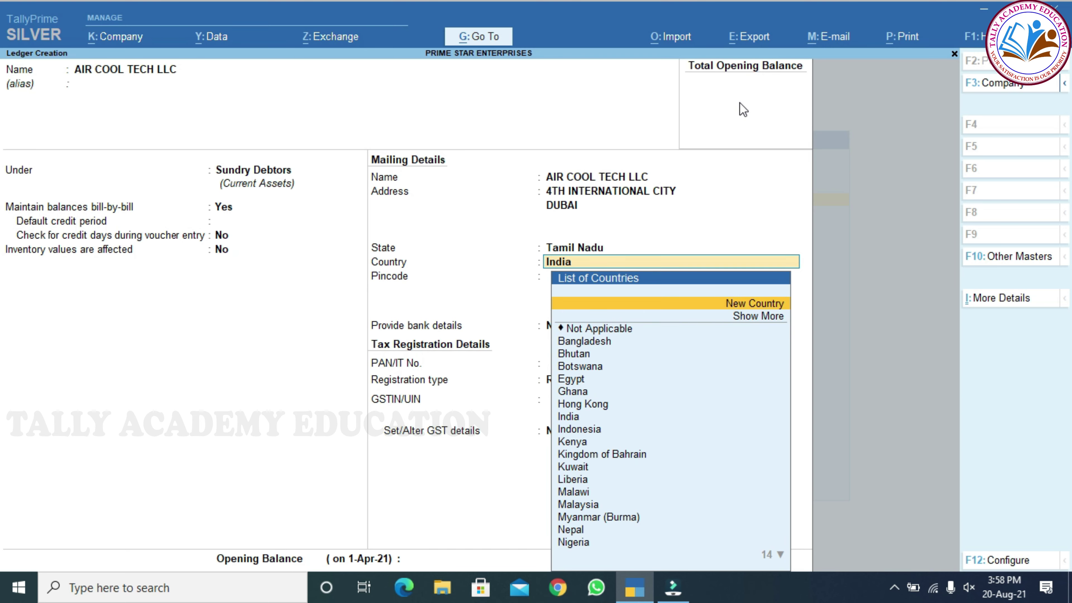
pyautogui.press('Return')
pyautogui.write('UAE')
pyautogui.press('Return')
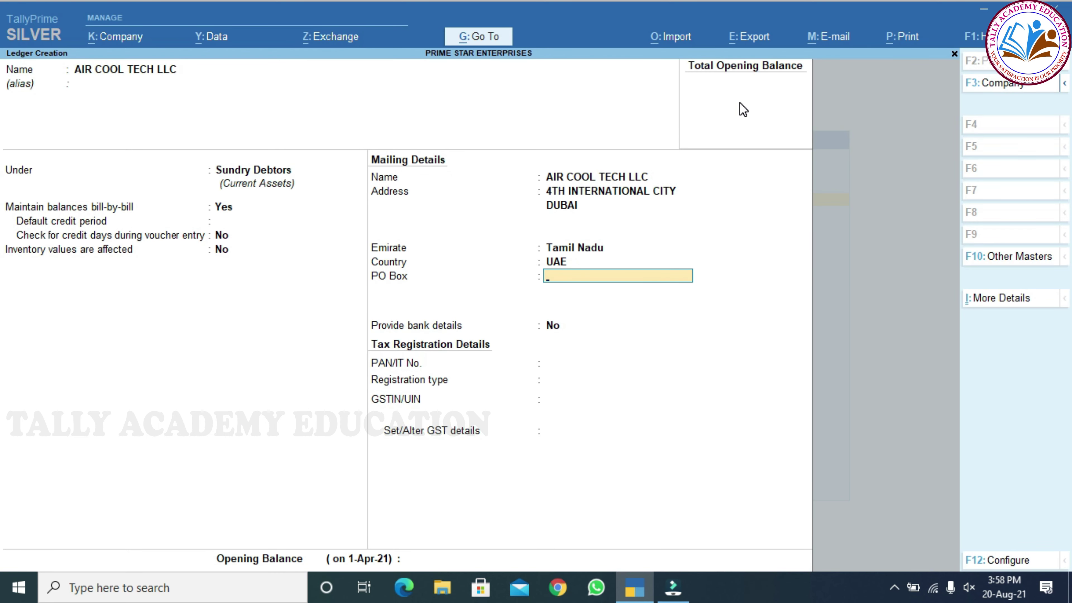
# Step: Go back to the emirate in the mailing details and set it to Dubai
pyautogui.press('BackSpace')
pyautogui.press('BackSpace')
pyautogui.press('Up')
pyautogui.press('Up')
pyautogui.press('Up')
pyautogui.press('Up')
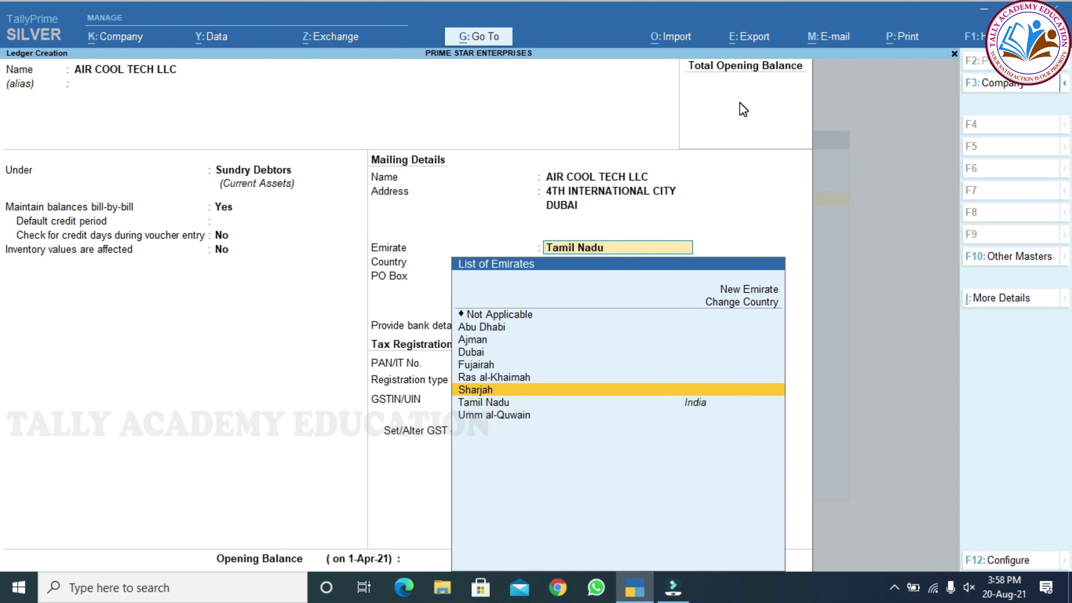
pyautogui.press('Return')
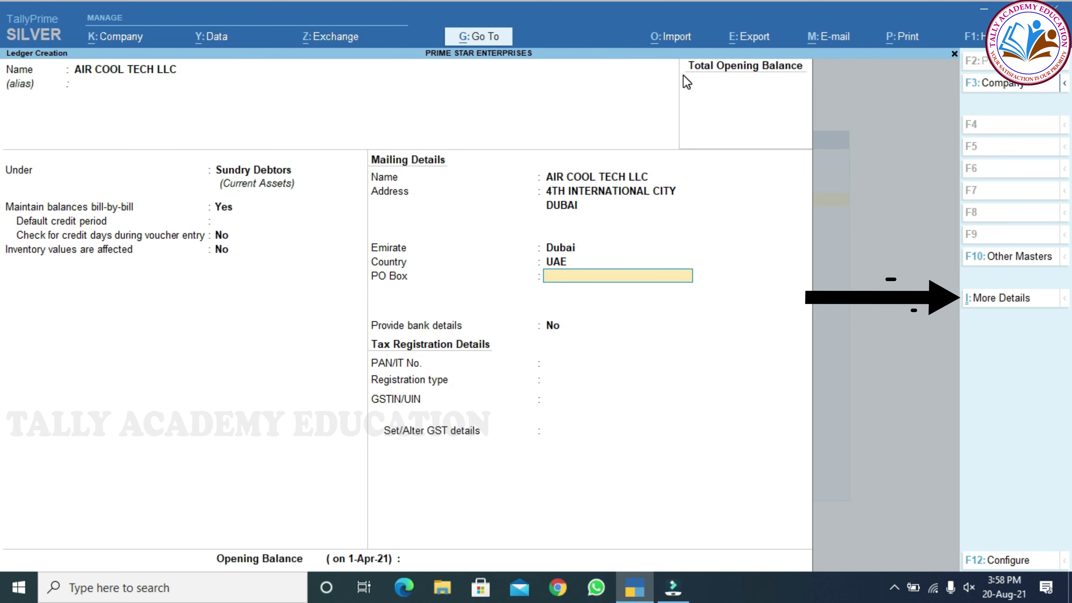
# Step: Add the Currency of Ledger detail to the AIR COOL TECH LLC ledger and set it to $ (US Dollar)
pyautogui.click(1017, 298)
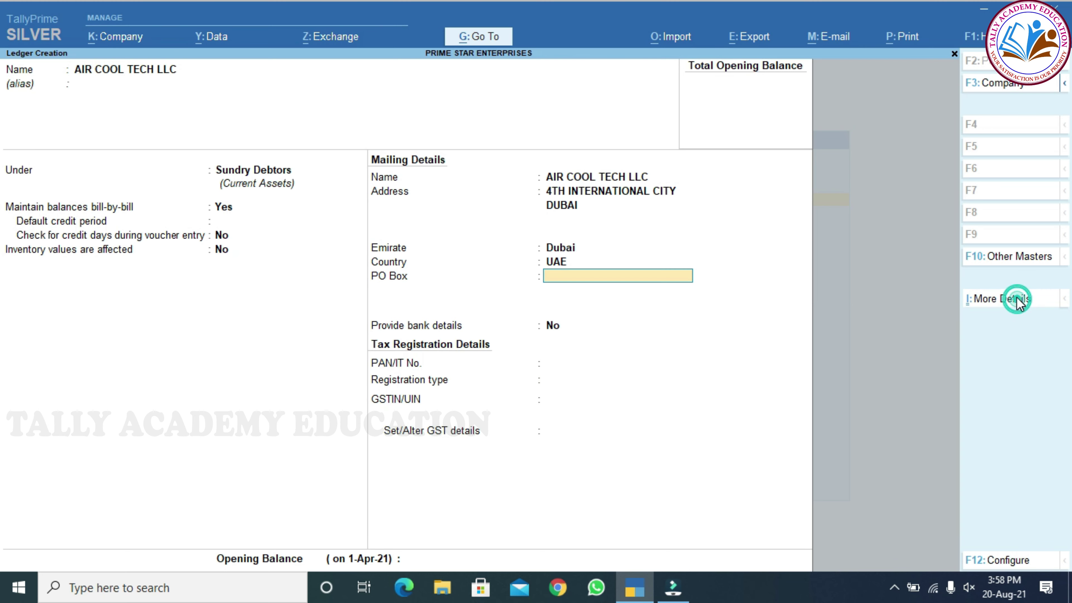
pyautogui.press('Down')
pyautogui.press('Down')
pyautogui.press('Down')
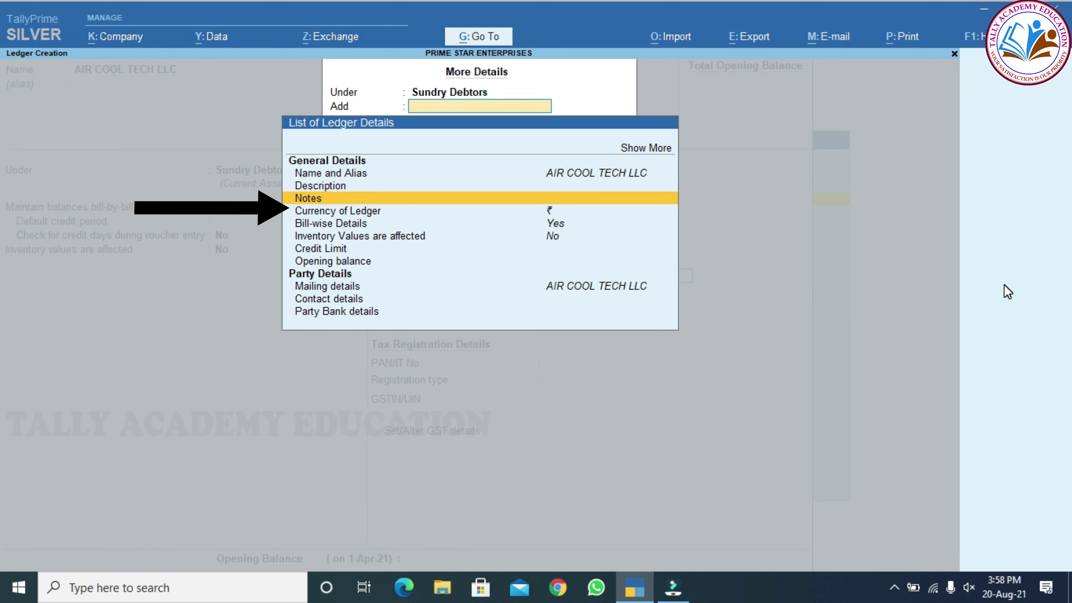
pyautogui.press('Return')
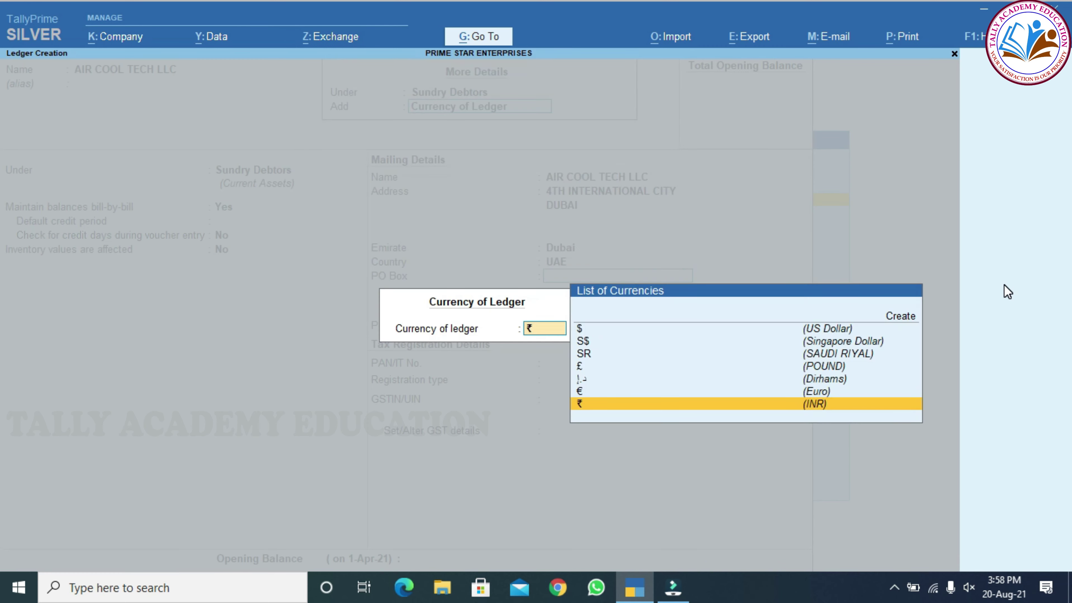
pyautogui.press('Up')
pyautogui.press('Up')
pyautogui.press('Up')
pyautogui.press('Up')
pyautogui.press('Up')
pyautogui.press('Up')
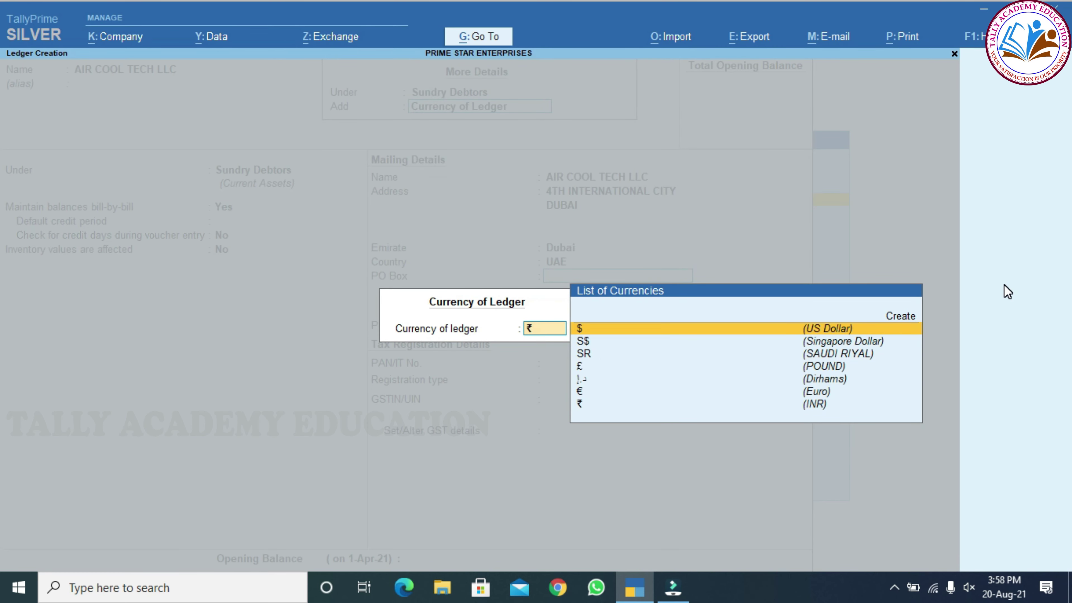
pyautogui.press('Return')
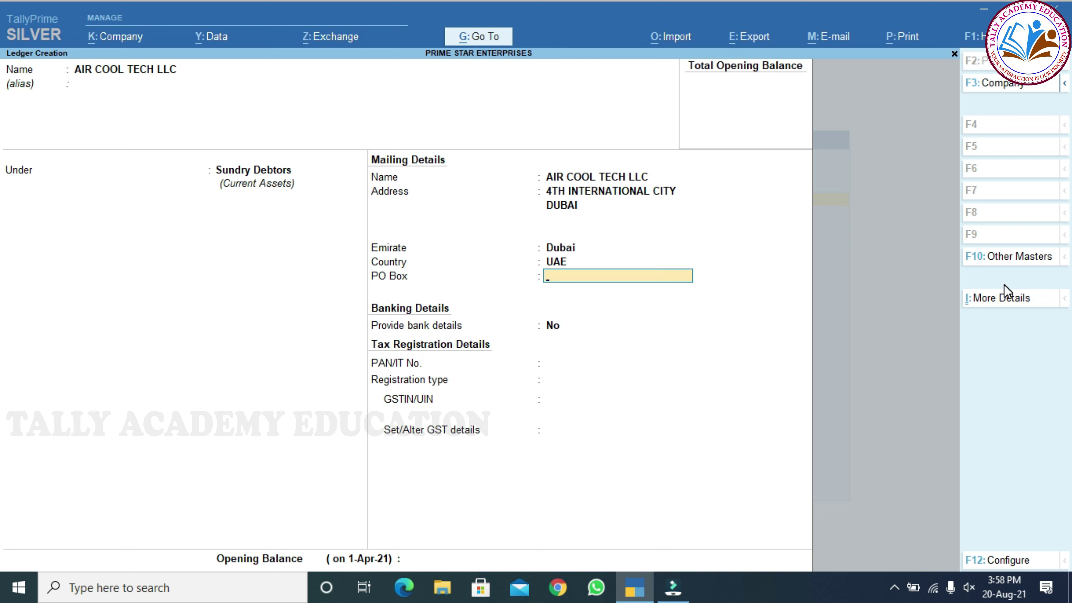
# Step: Leave the PO box and opening balance blank, keep bank details at No, and save the customer ledger
pyautogui.press('Return')
pyautogui.press('Return')
pyautogui.press('Return')
pyautogui.press('Return')
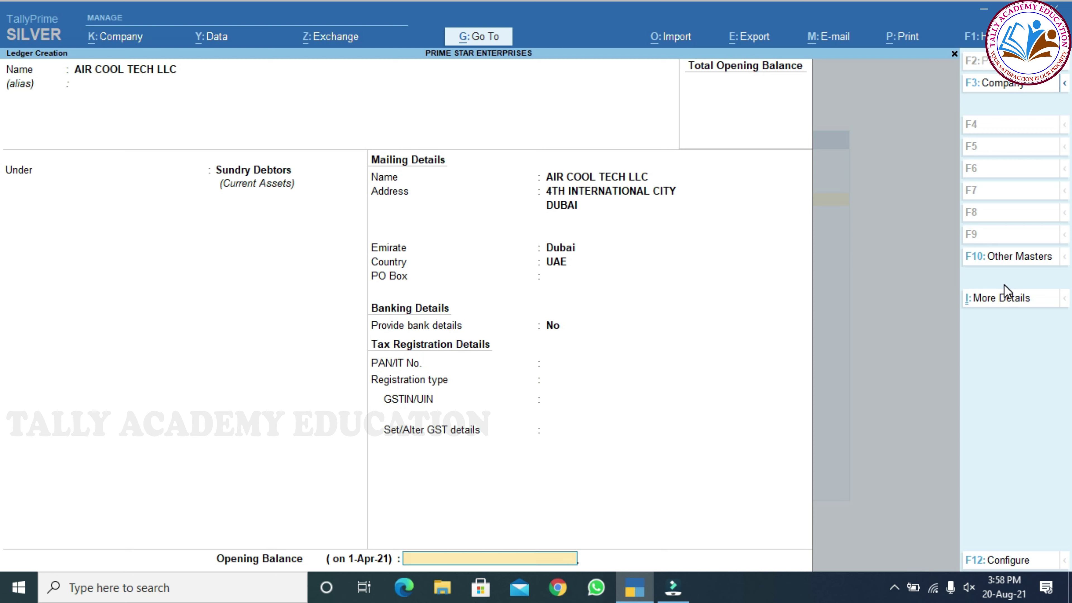
pyautogui.press('Return')
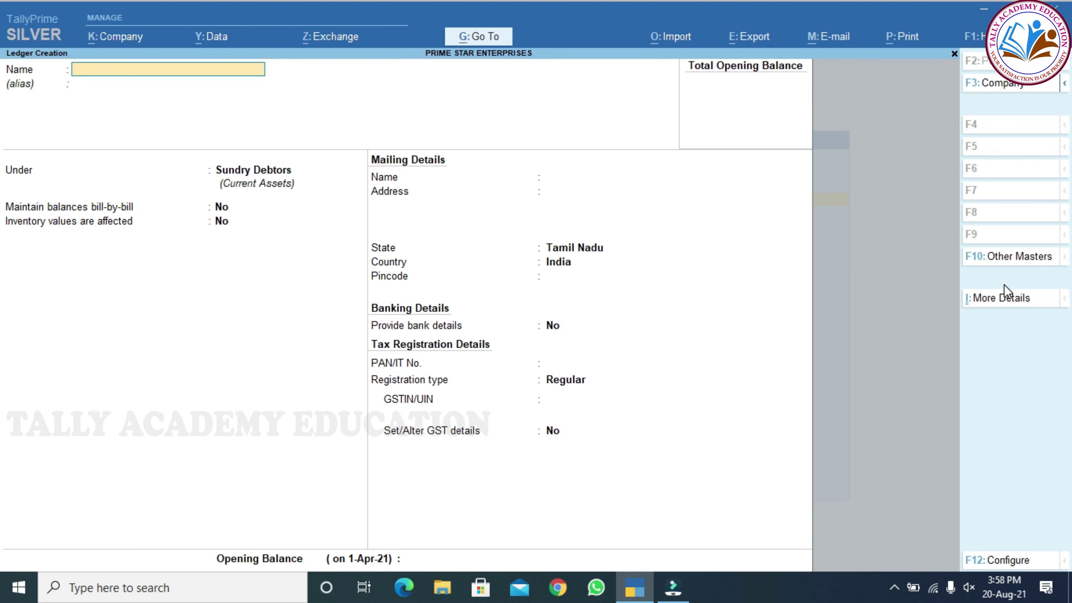
# Step: Name the new ledger EXPORT SALES TAXABLE and place it under Sales Accounts, accepting the default inventory and ledger type settings
pyautogui.write('EXPORT SALES T')
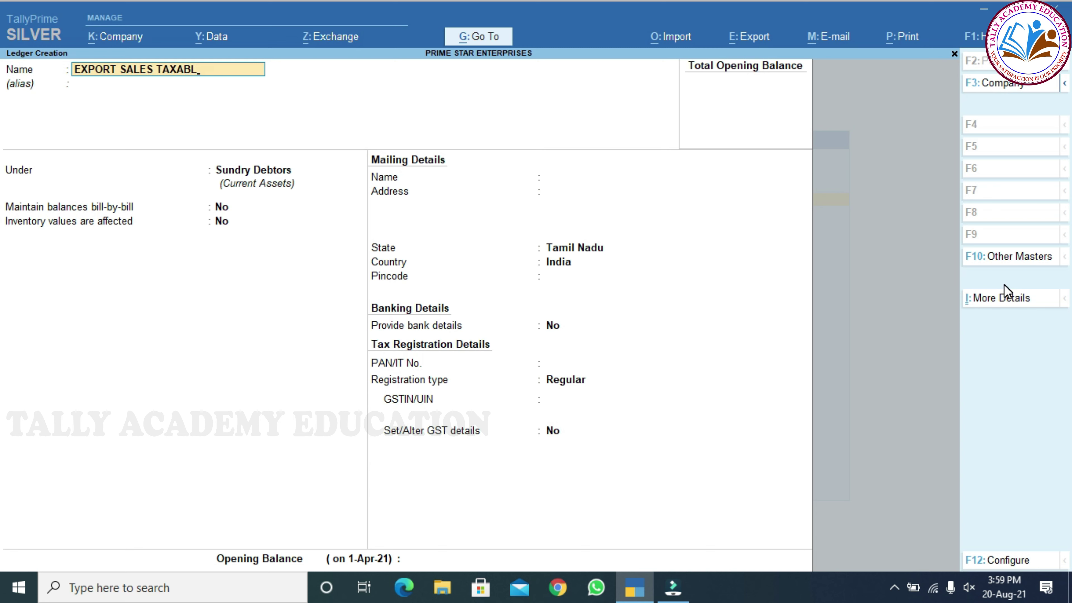
pyautogui.write('AXABLE')
pyautogui.press('Return')
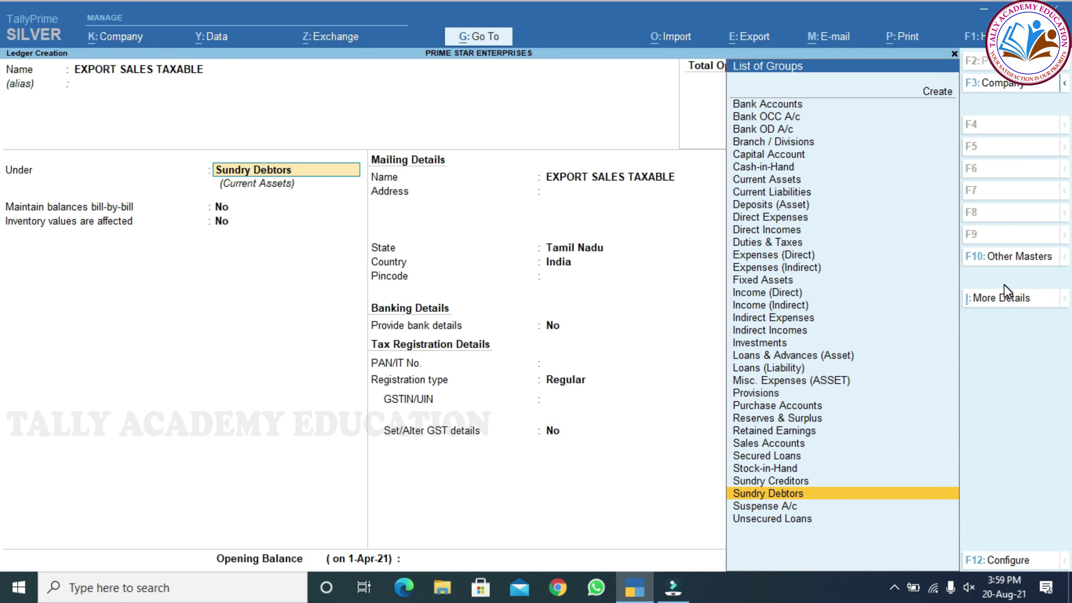
pyautogui.write('SU')
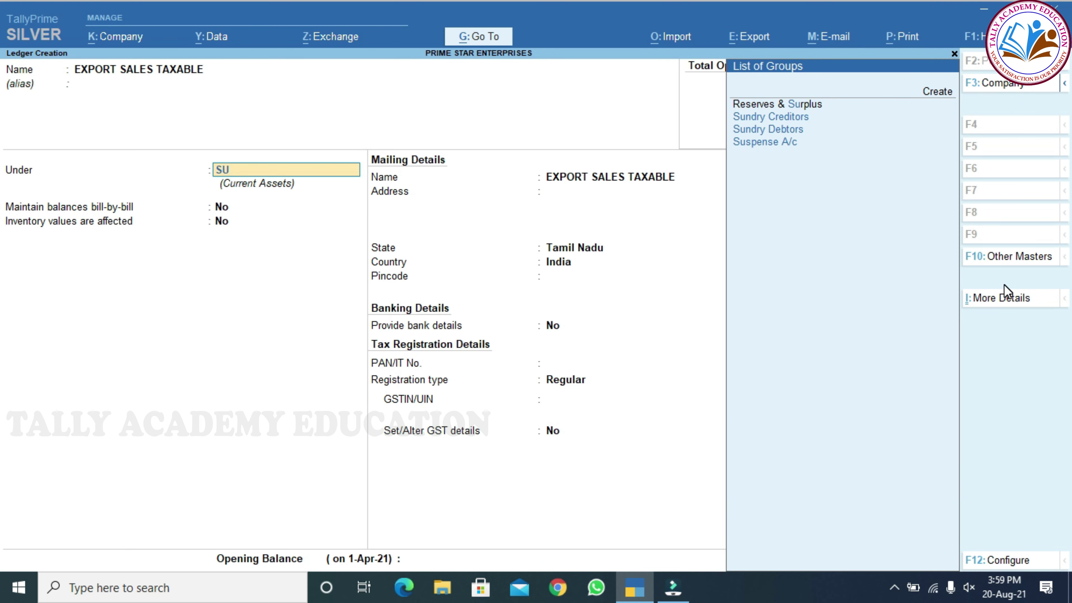
pyautogui.press('BackSpace')
pyautogui.write('AL')
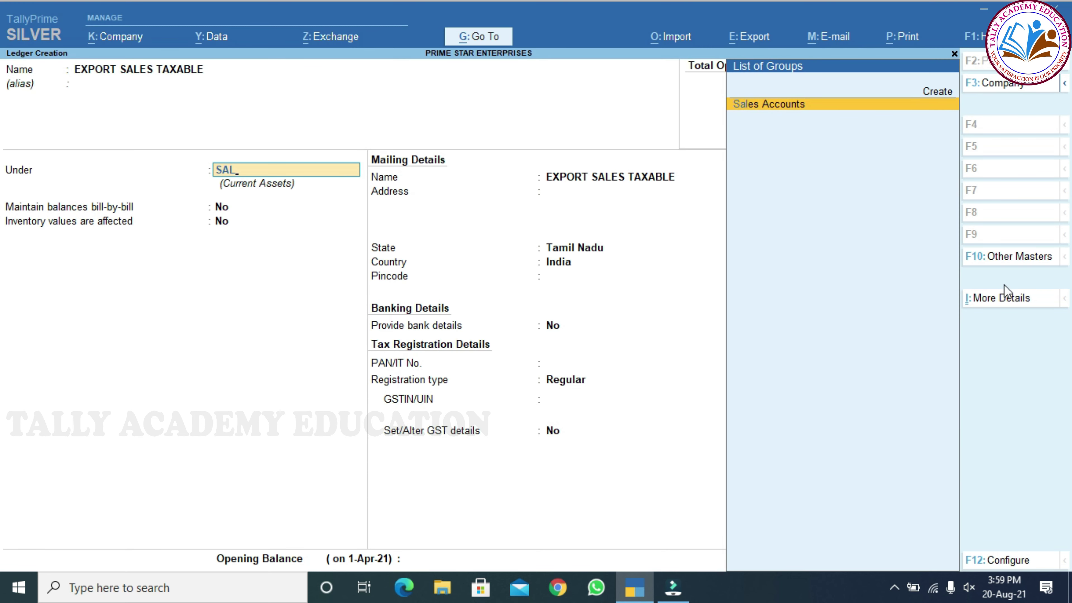
pyautogui.press('Return')
pyautogui.press('Return')
pyautogui.press('Return')
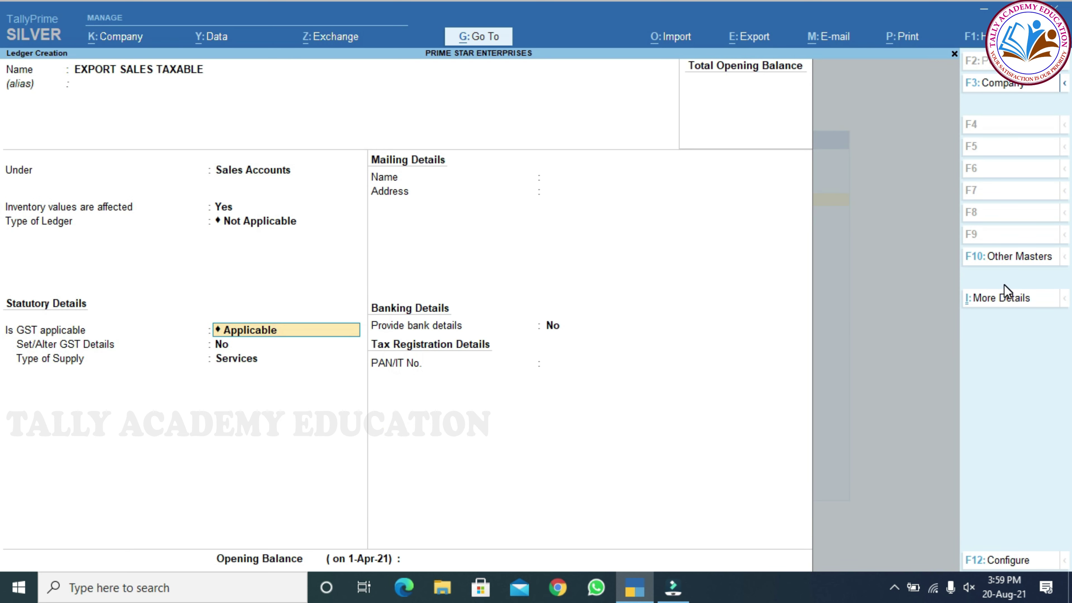
# Step: Keep GST applicable for the sales ledger and set Set/Alter GST Details to Yes
pyautogui.press('Return')
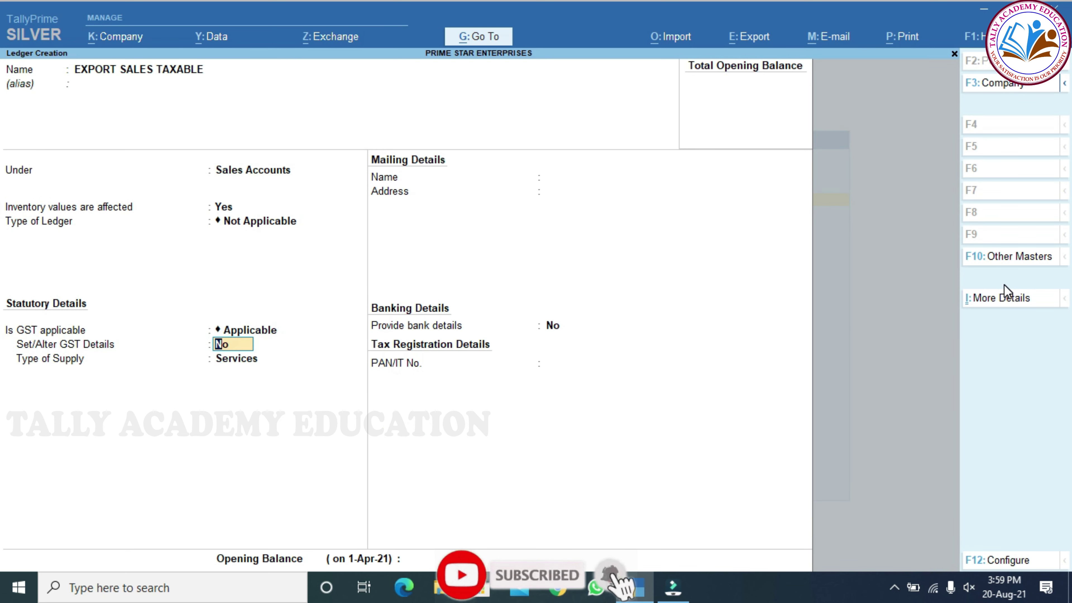
pyautogui.press('y')
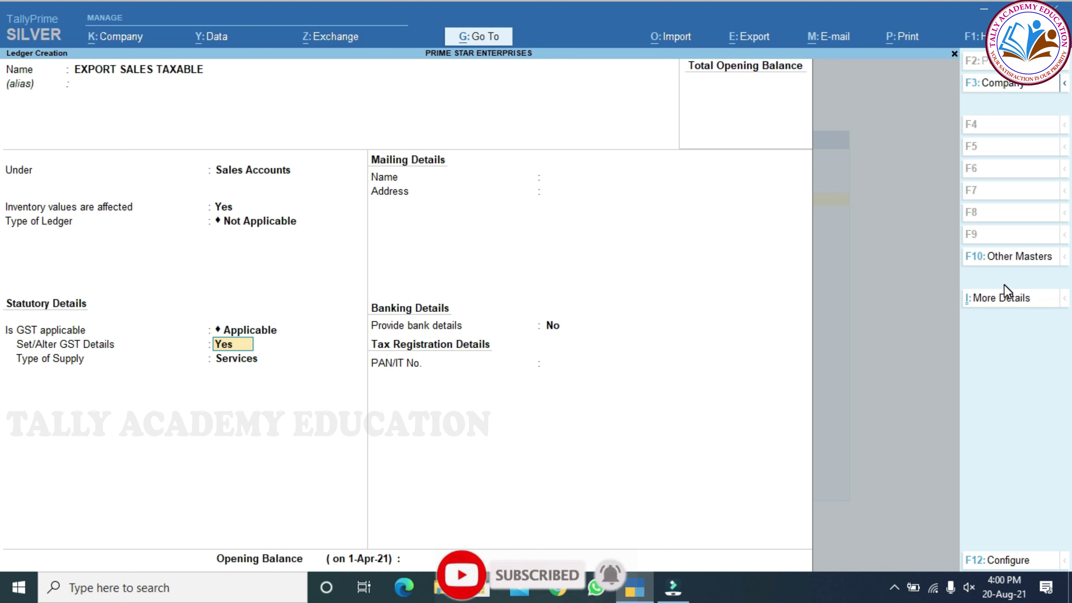
pyautogui.press('Return')
# Step: Leave the HSN/SAC details blank and set the ledger's nature of transaction to Exports Taxable
pyautogui.press('Return')
pyautogui.press('Return')
pyautogui.press('Return')
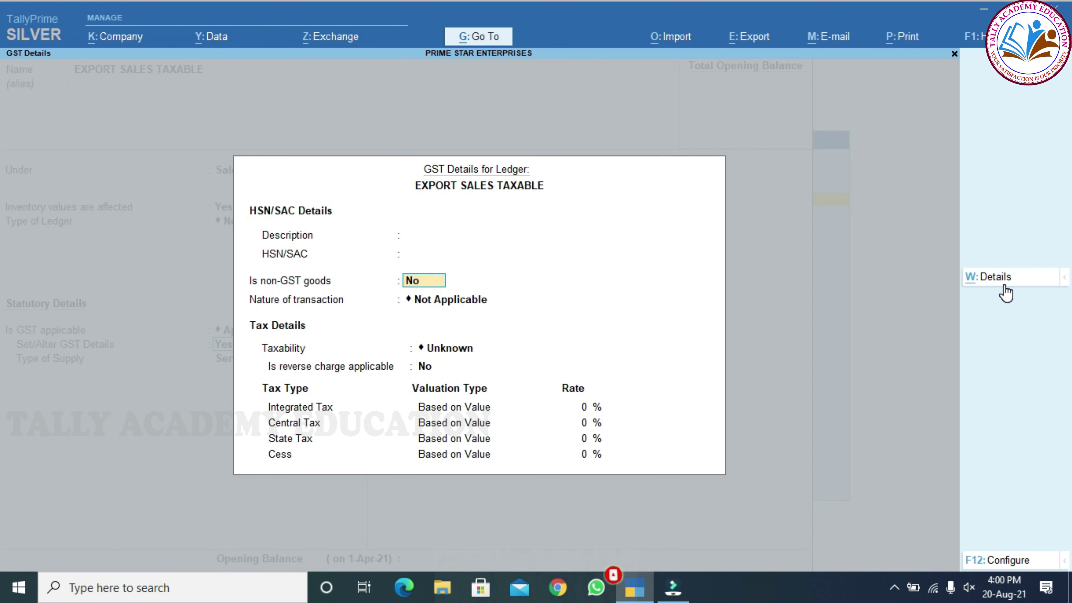
pyautogui.write('EXPO')
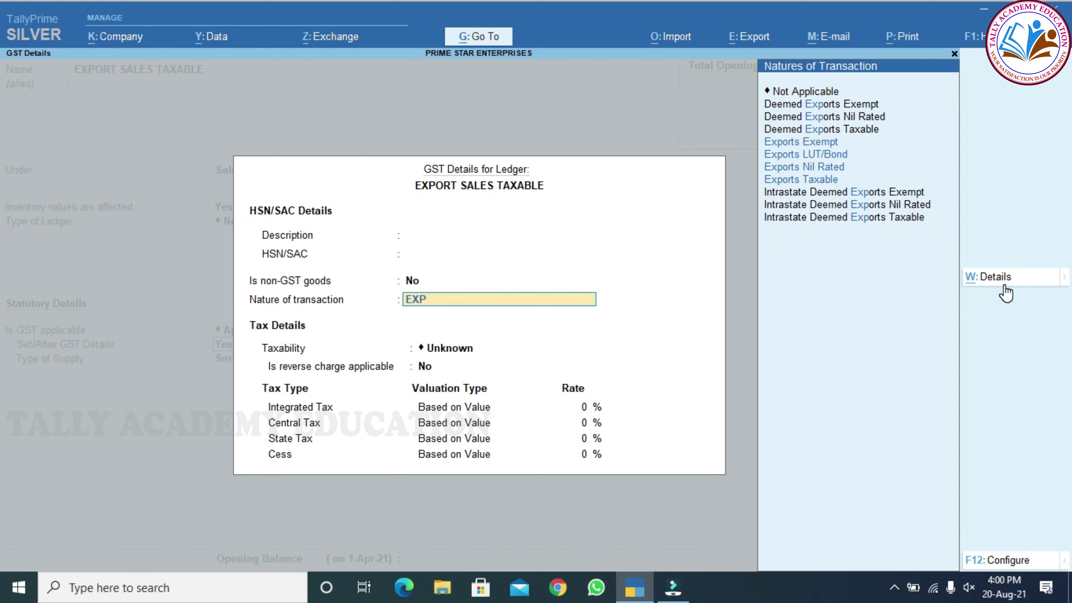
pyautogui.press('Down')
pyautogui.press('Down')
pyautogui.press('Down')
pyautogui.press('Down')
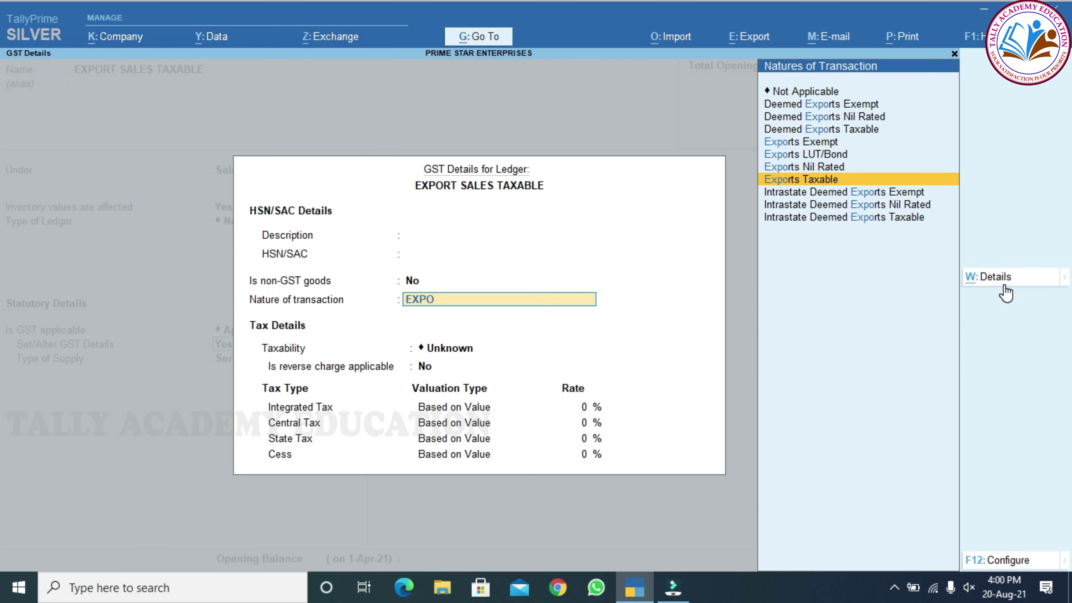
pyautogui.press('Return')
pyautogui.press('Return')
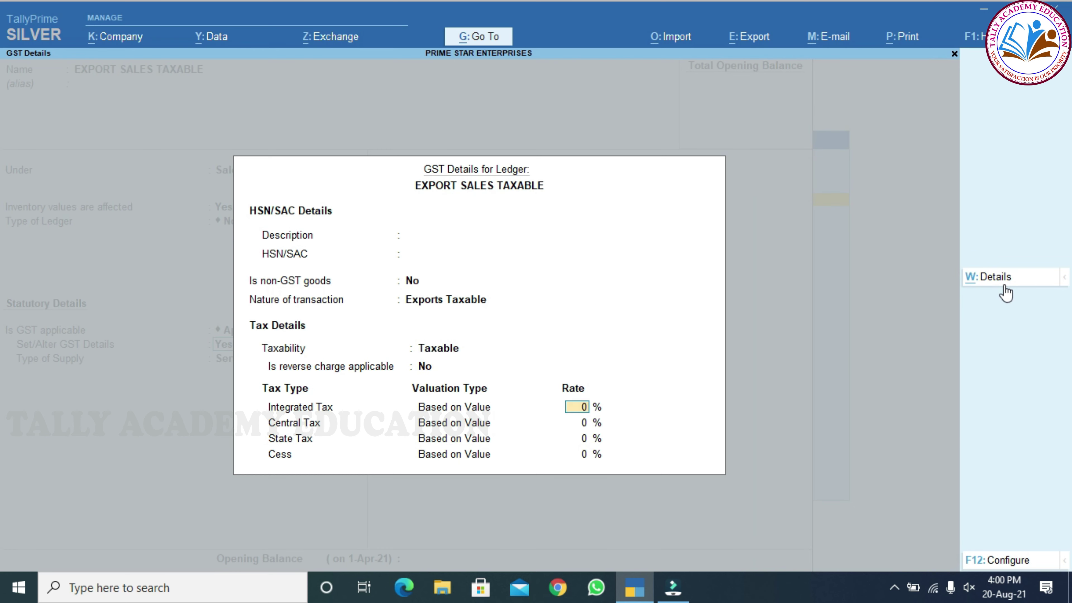
# Step: Set the integrated tax rate to 18% and accept the sales ledger's GST details
pyautogui.write('18')
pyautogui.press('Return')
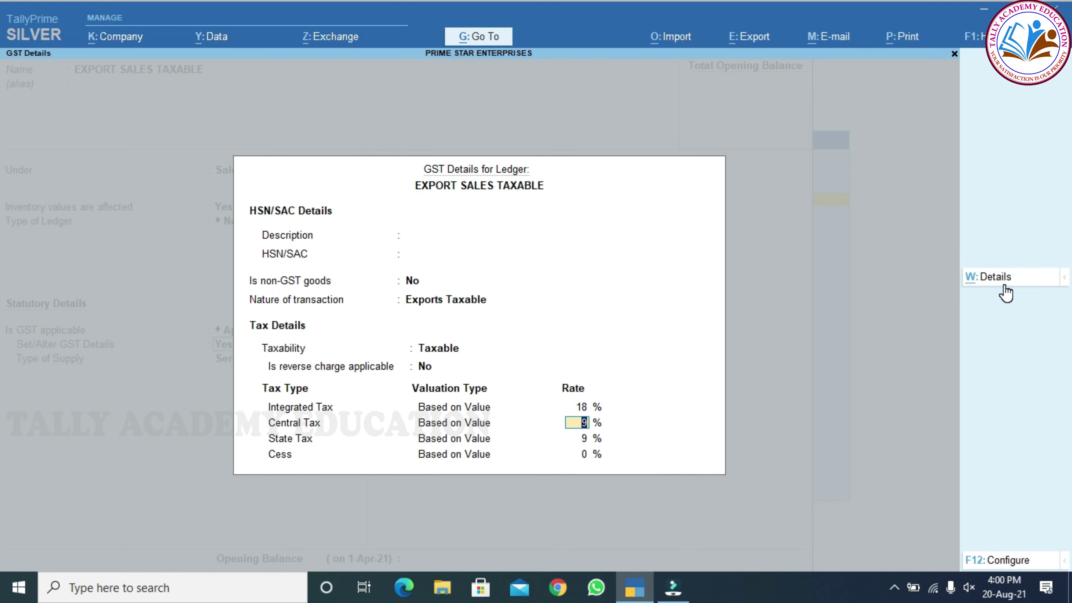
pyautogui.press('Return')
pyautogui.press('Return')
pyautogui.press('Return')
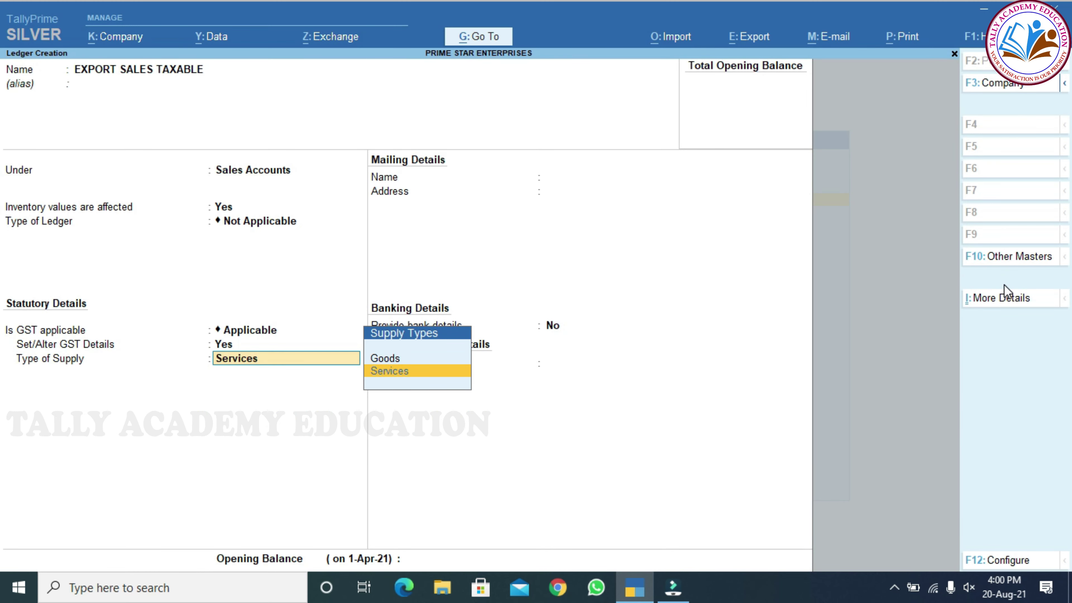
# Step: Set the sales ledger's type of supply to Goods and save the ledger
pyautogui.press('Up')
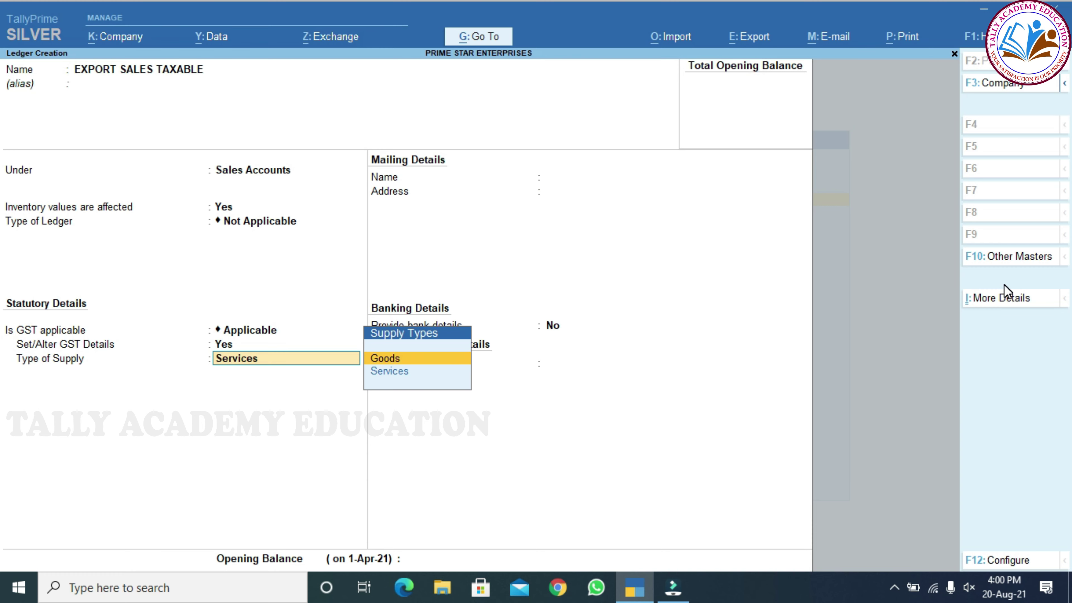
pyautogui.press('Return')
pyautogui.press('Return')
pyautogui.press('Return')
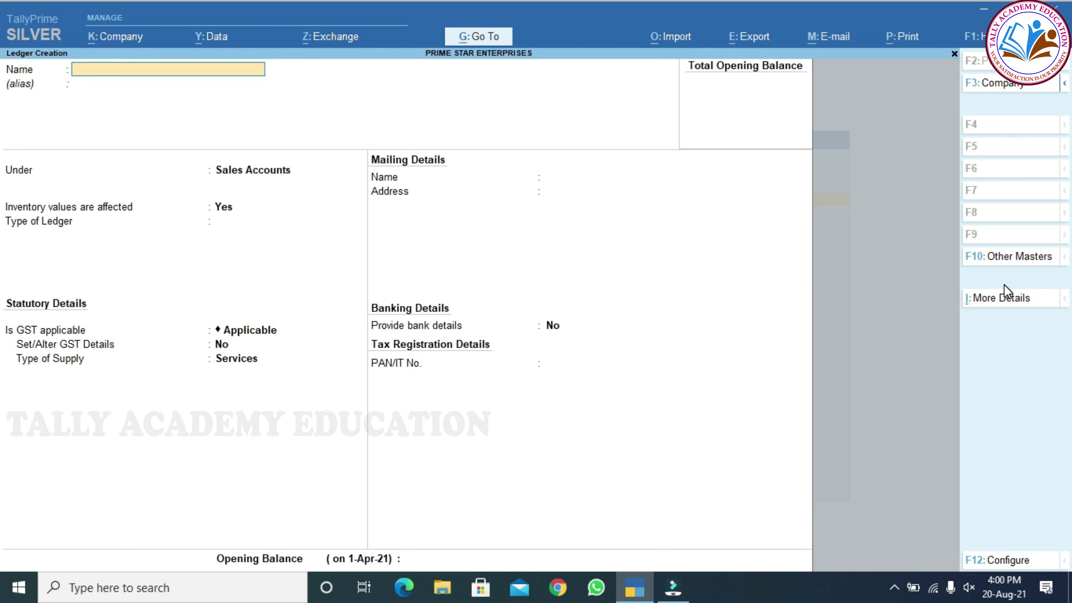
# Step: Leave ledger creation, start a new stock item and name it AIR COOLER 36LTR
pyautogui.press('Escape')
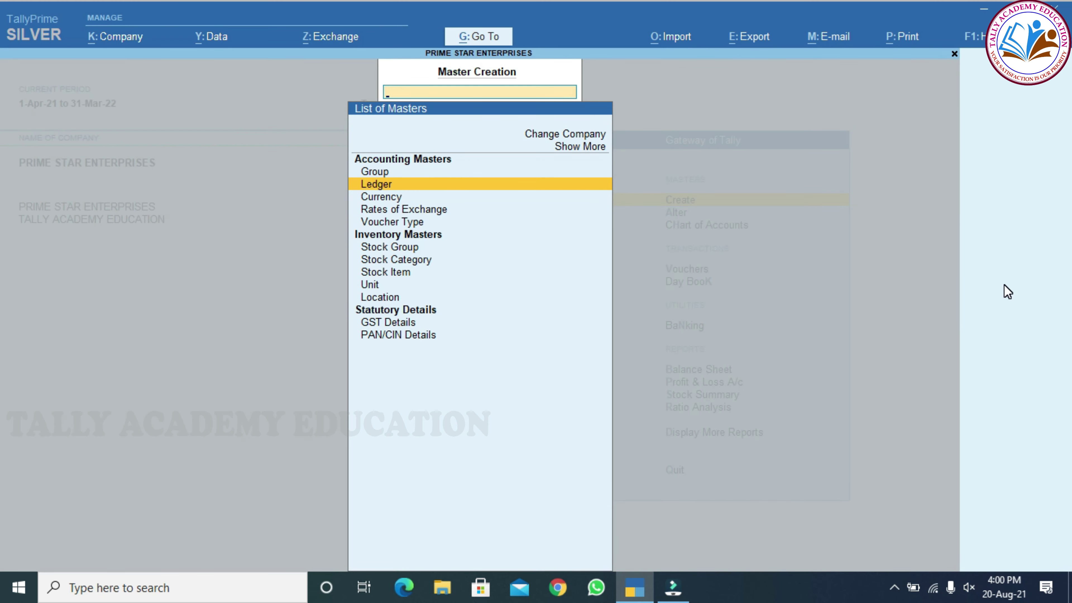
pyautogui.press('Down')
pyautogui.press('Down')
pyautogui.press('Down')
pyautogui.press('Down')
pyautogui.press('Down')
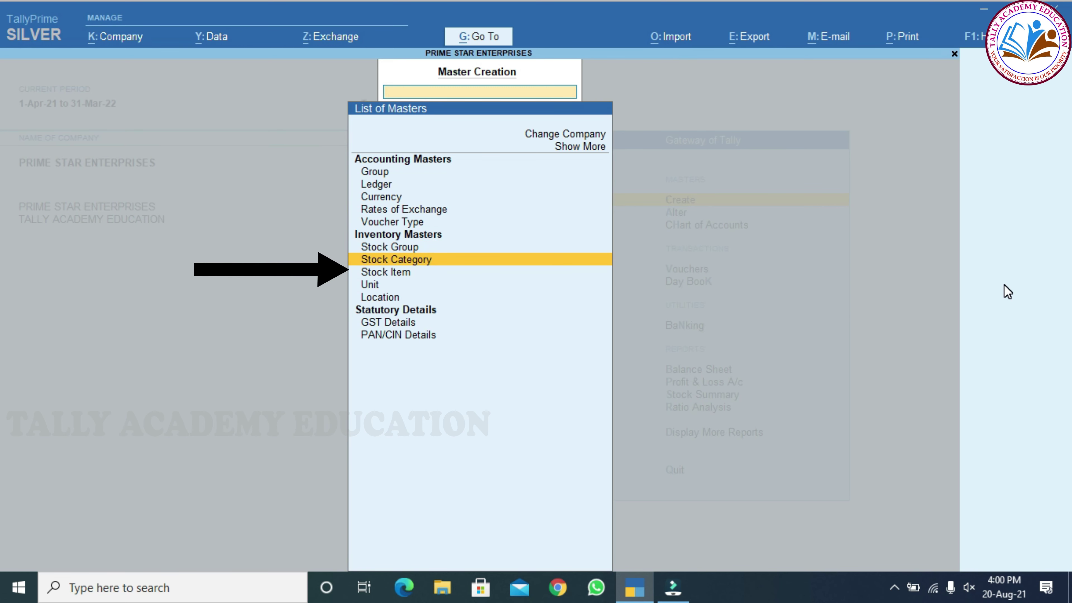
pyautogui.press('Down')
pyautogui.press('Return')
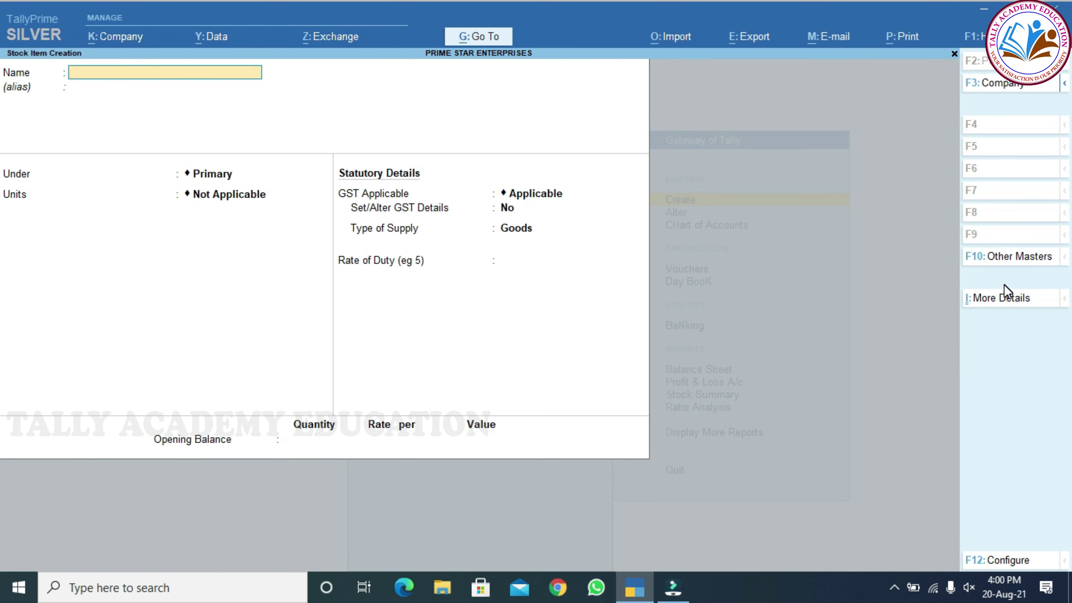
pyautogui.write('AIR COOLER 36L')
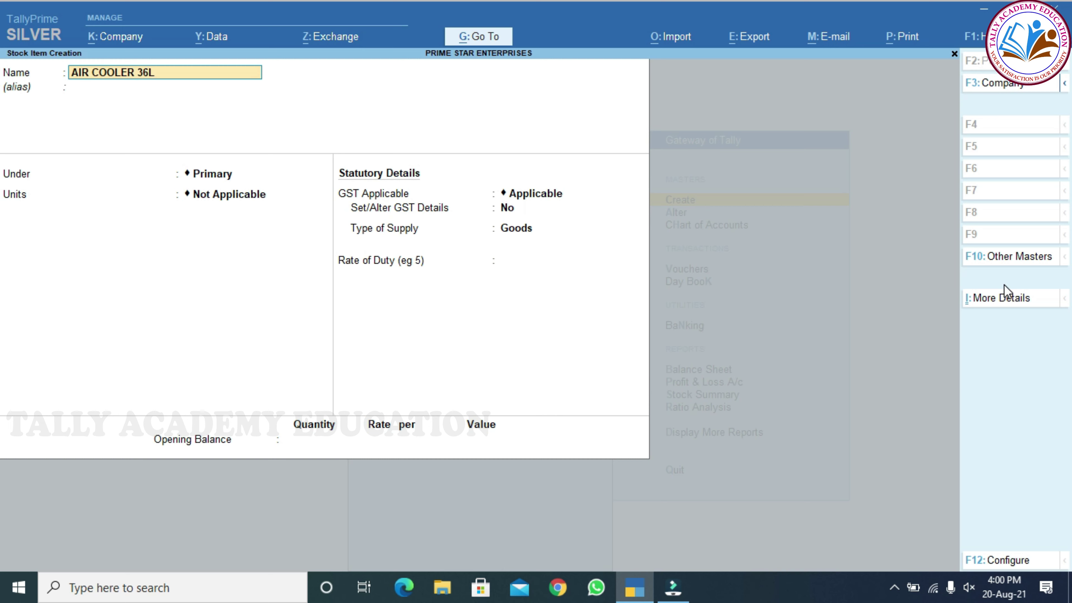
pyautogui.write('TR')
pyautogui.press('Return')
pyautogui.press('Return')
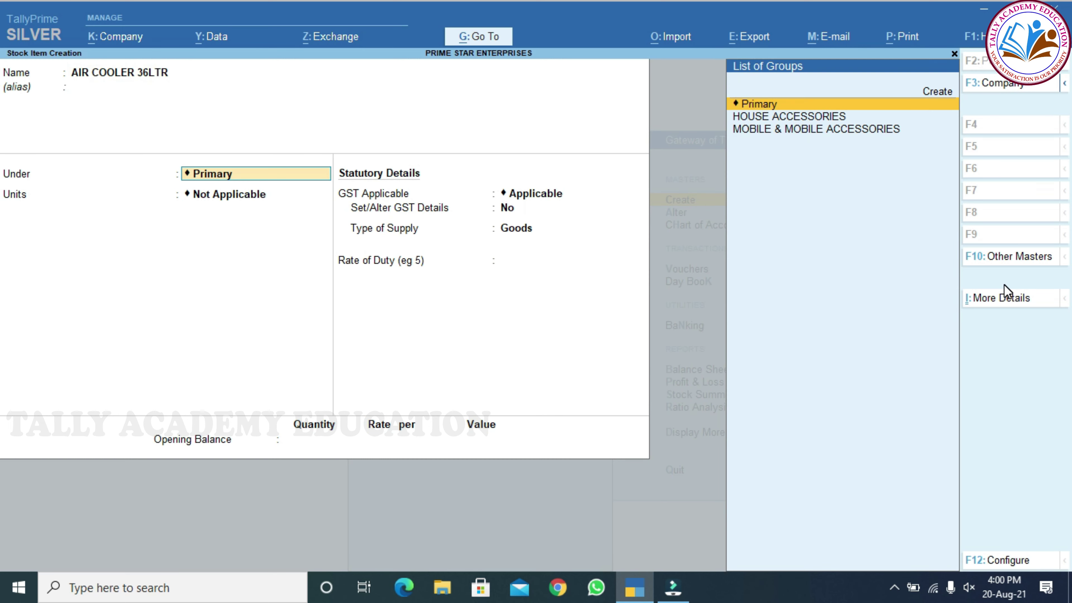
# Step: Place the stock item under HOUSE ACCESSORIES and set its unit to Nos
pyautogui.press('Down')
pyautogui.press('Return')
pyautogui.press('Down')
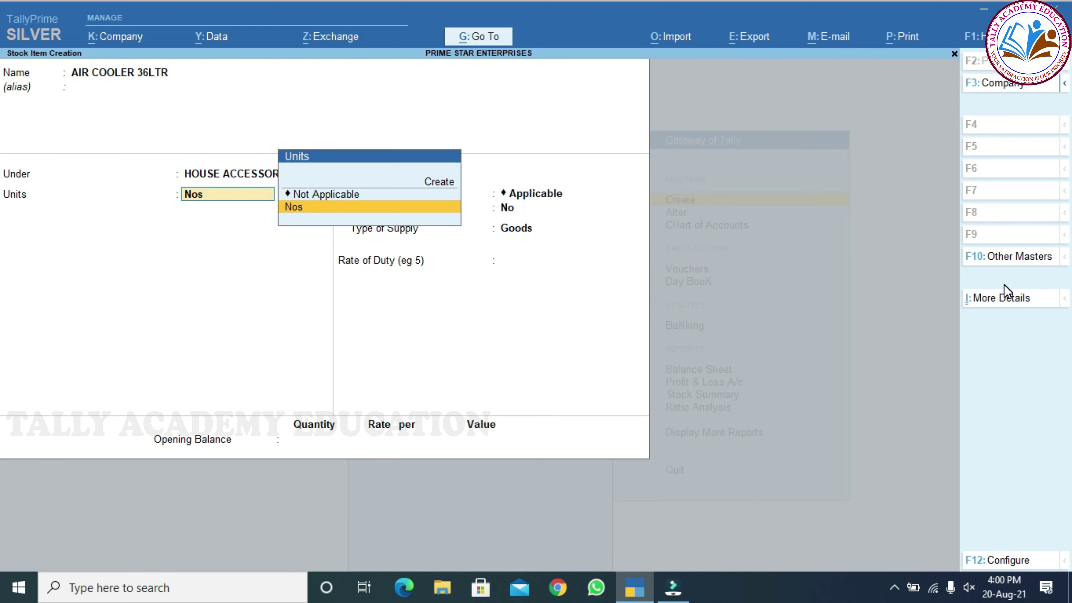
pyautogui.press('Return')
# Step: Confirm the unit, enable GST details for the stock item and enter HSN/SAC code 84796000
pyautogui.press('Return')
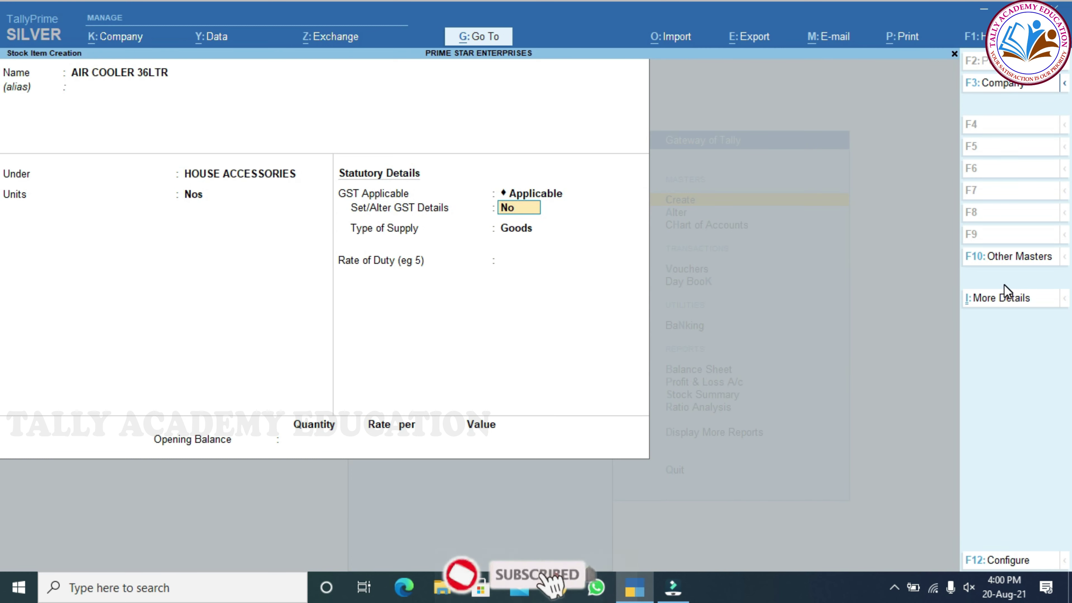
pyautogui.press('y')
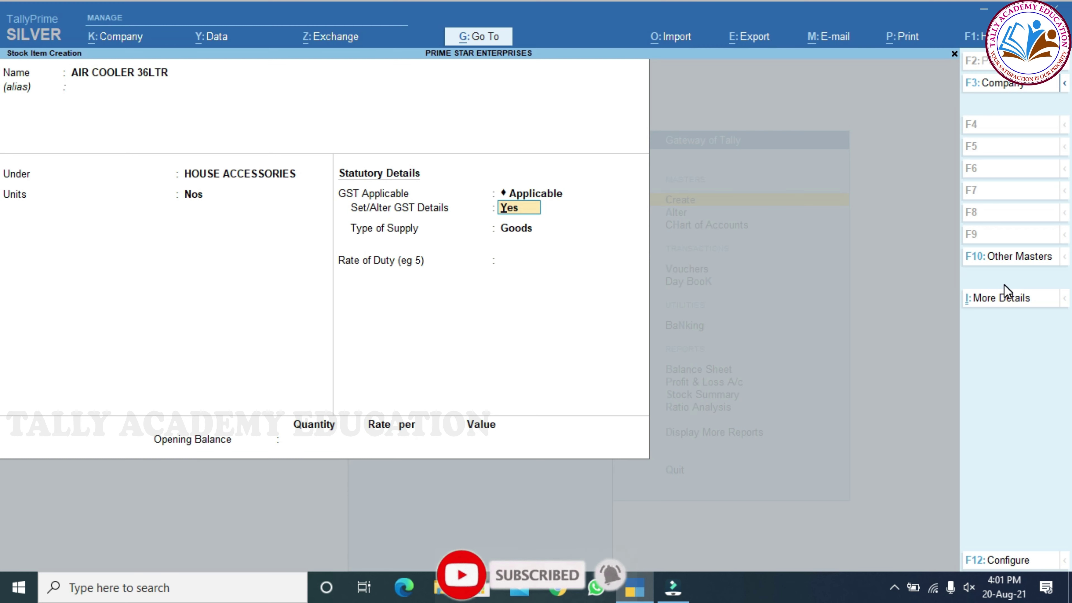
pyautogui.press('Return')
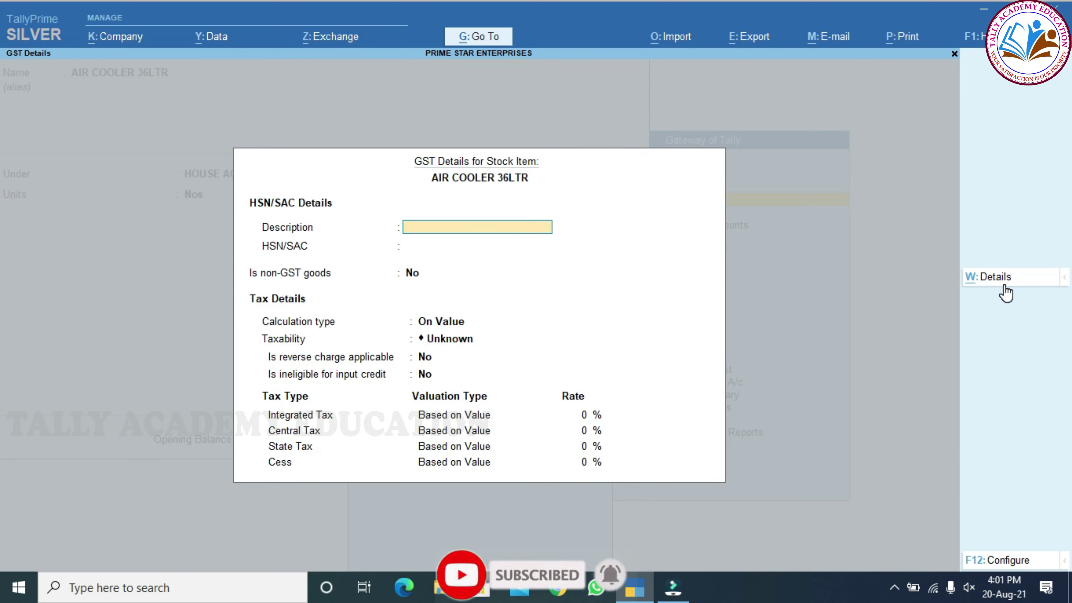
pyautogui.press('Return')
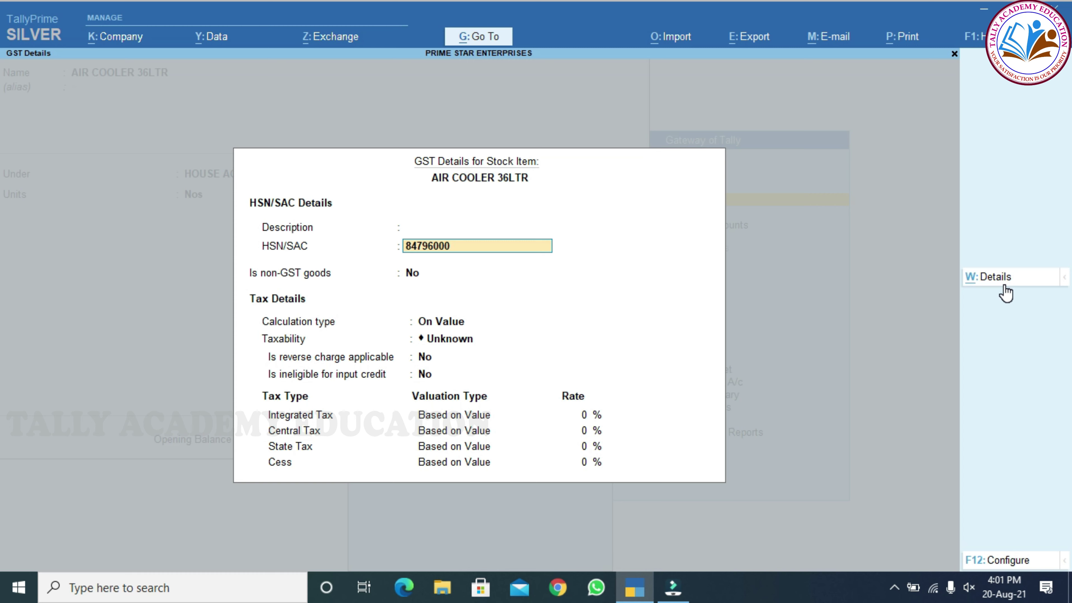
pyautogui.write('84796000')
pyautogui.press('Return')
pyautogui.press('Return')
pyautogui.press('Return')
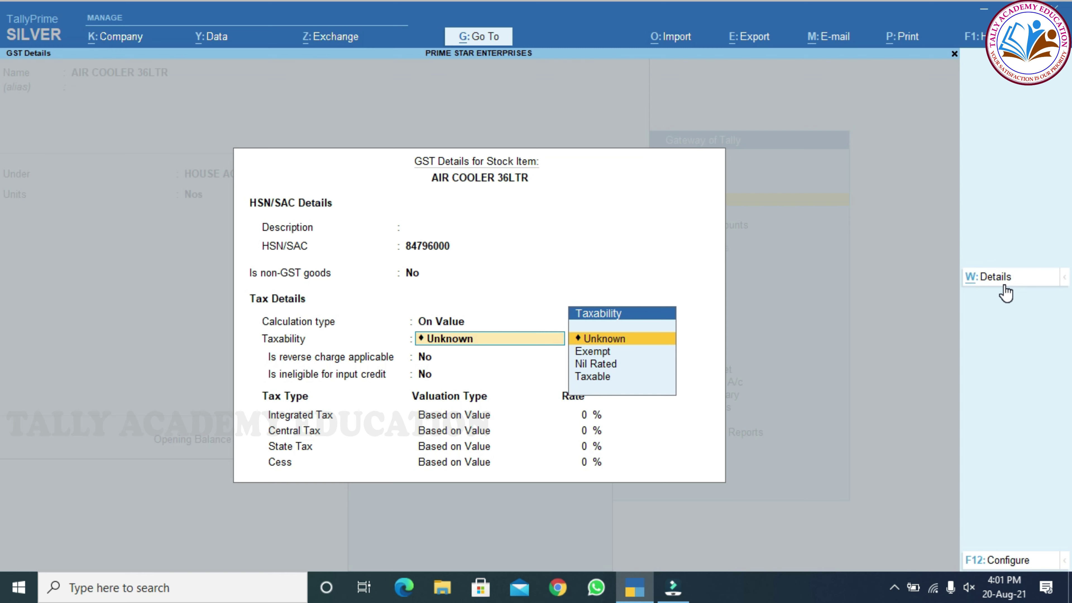
# Step: Set the stock item's taxability to Taxable, keeping reverse charge and input credit ineligibility at No
pyautogui.press('Down')
pyautogui.press('Down')
pyautogui.press('Down')
pyautogui.press('Return')
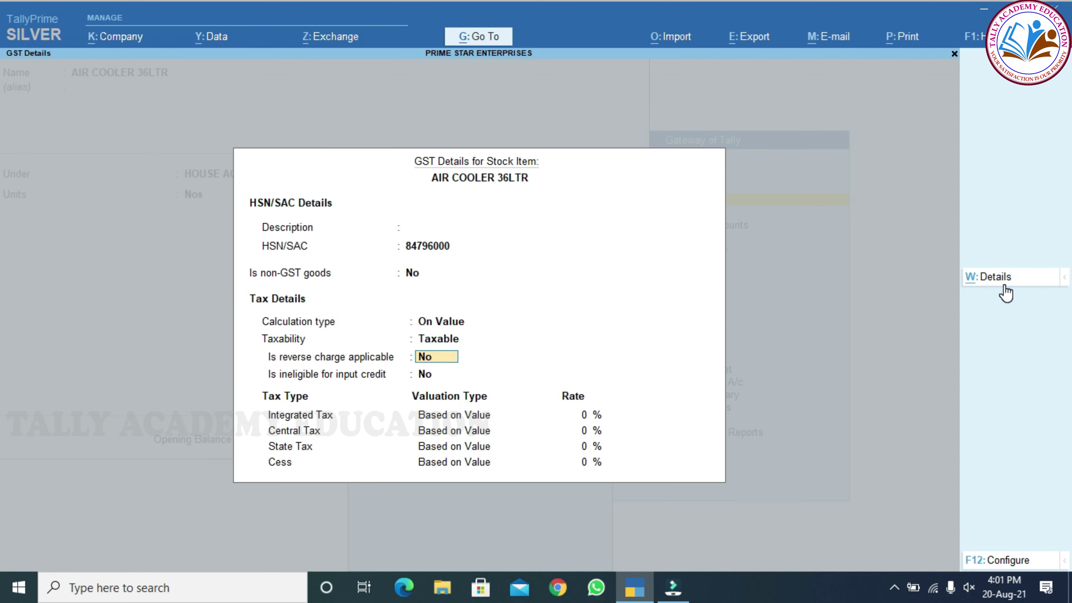
pyautogui.press('Return')
pyautogui.press('Return')
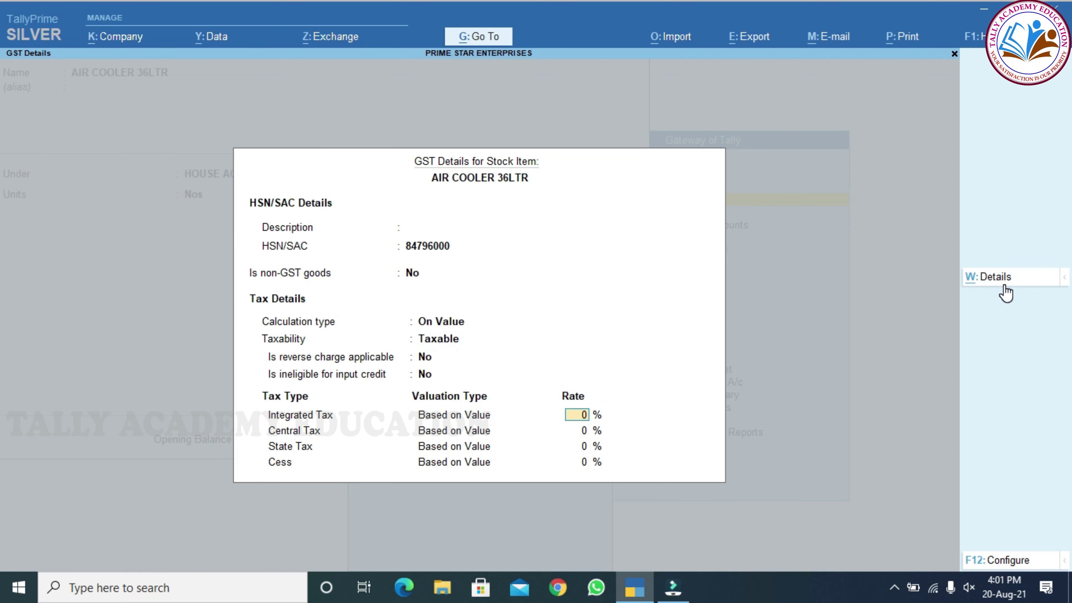
# Step: Set the stock item's integrated tax rate to 18% and accept its GST details
pyautogui.write('18')
pyautogui.press('Return')
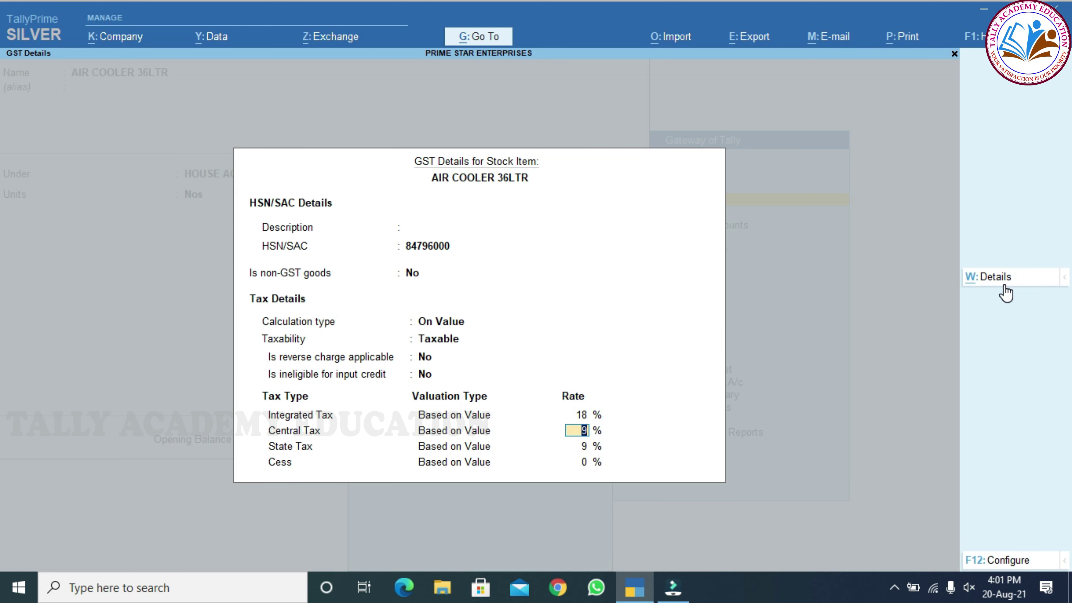
pyautogui.press('Return')
pyautogui.press('Return')
pyautogui.press('Return')
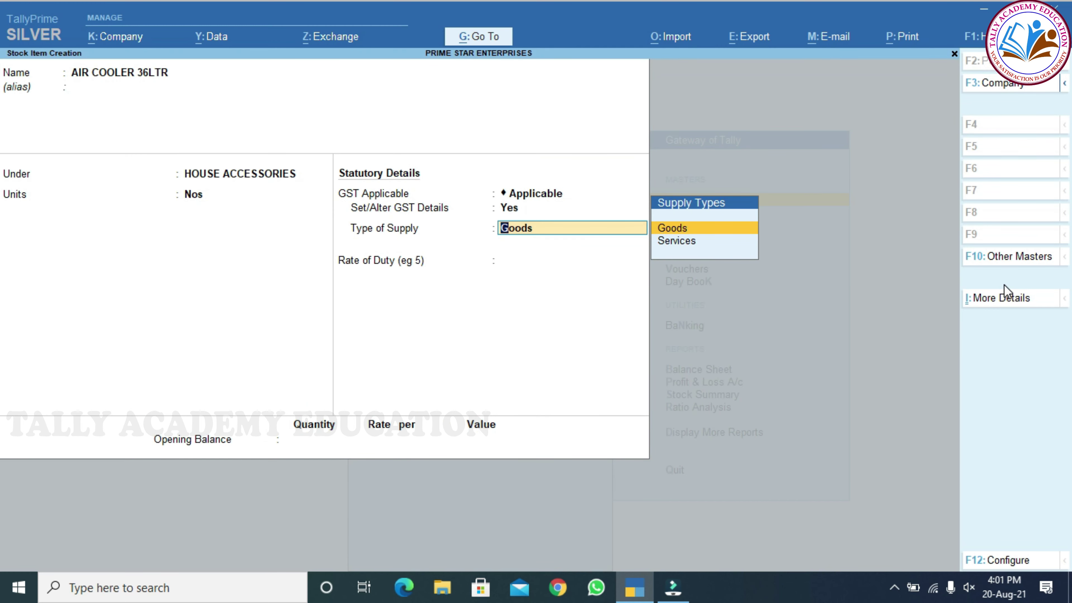
# Step: Keep Goods as the type of supply and save the stock item without an opening balance
pyautogui.press('Return')
pyautogui.press('Return')
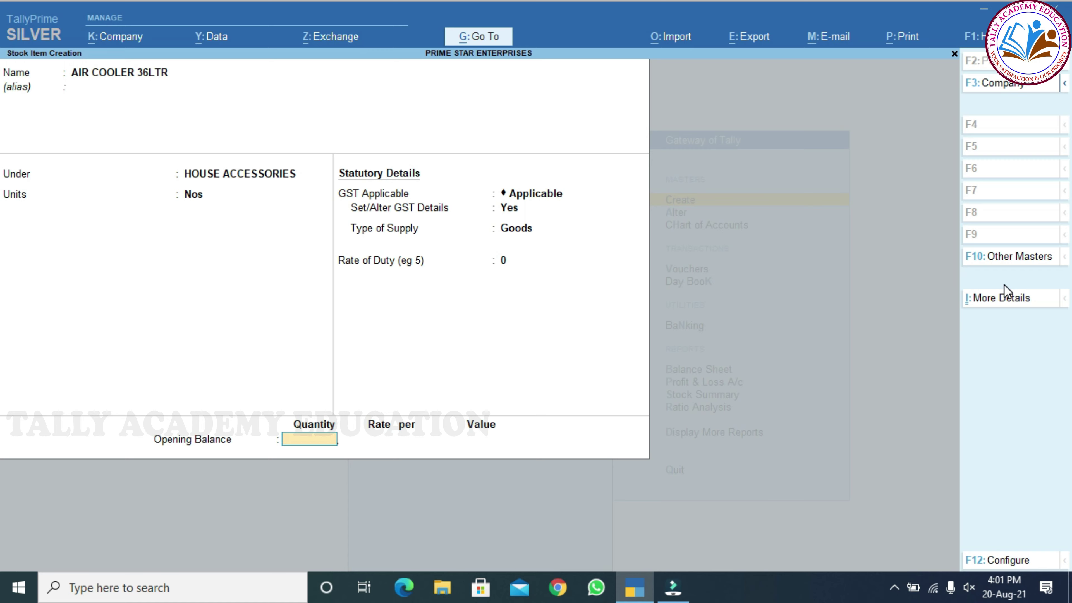
pyautogui.press('Return')
pyautogui.press('Return')
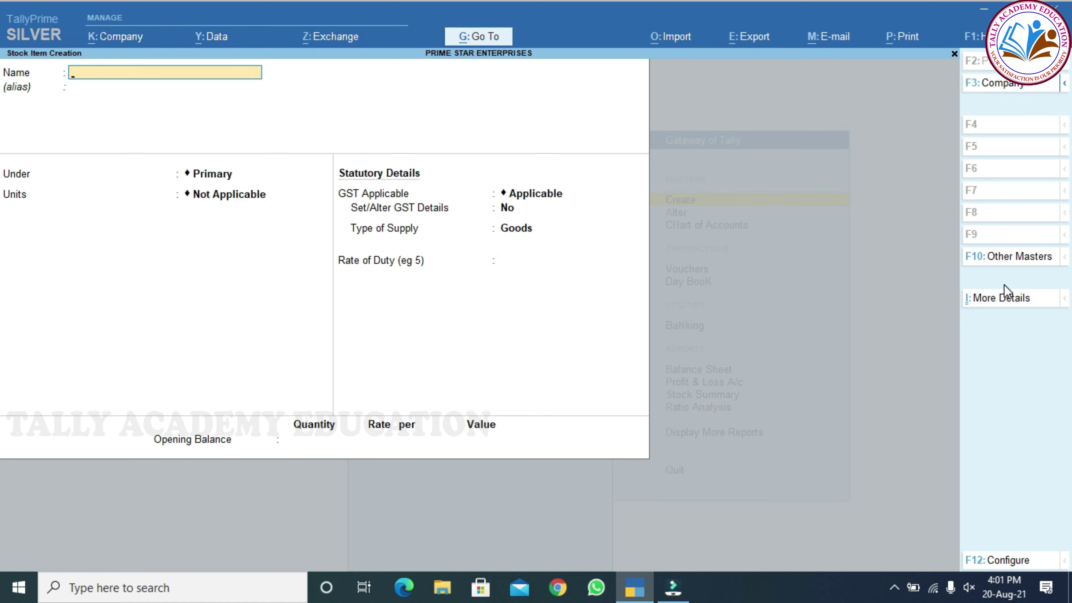
# Step: Leave stock item creation, start a sales voucher and set its date to 10-Aug-21
pyautogui.press('Escape')
pyautogui.press('v')
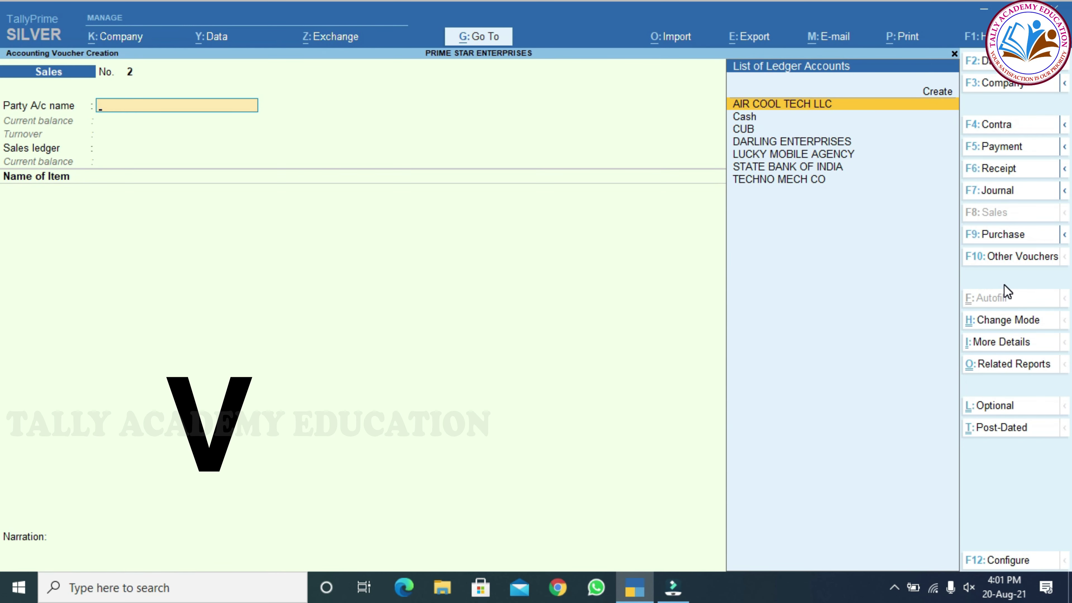
pyautogui.press('F2')
pyautogui.write('10.08.2021')
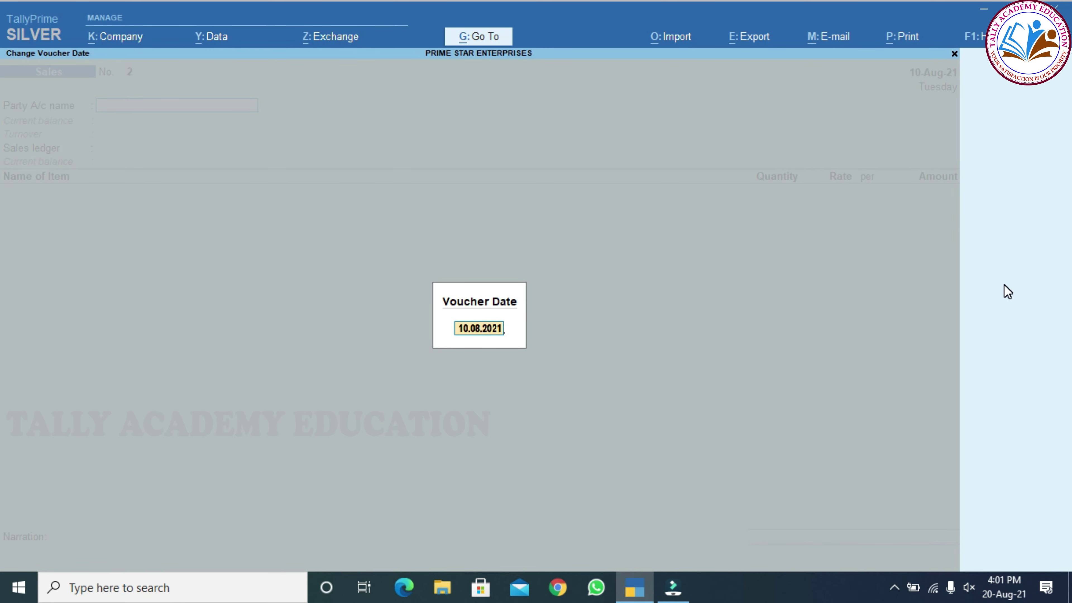
pyautogui.press('Return')
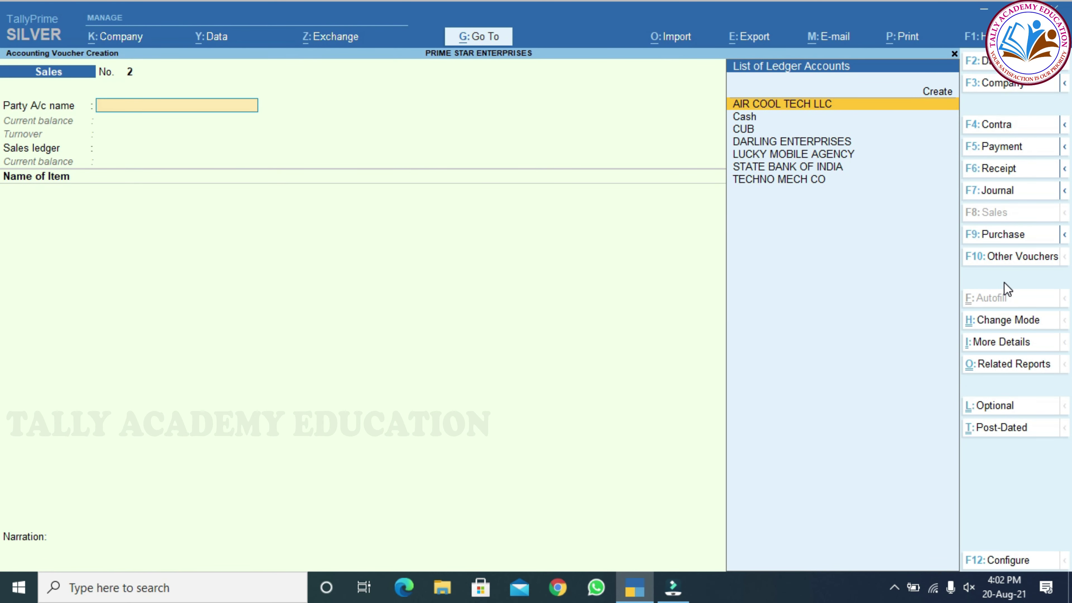
# Step: Review the sales voucher configuration for the export, exporter's and GST options, and accept it
pyautogui.press('F12')
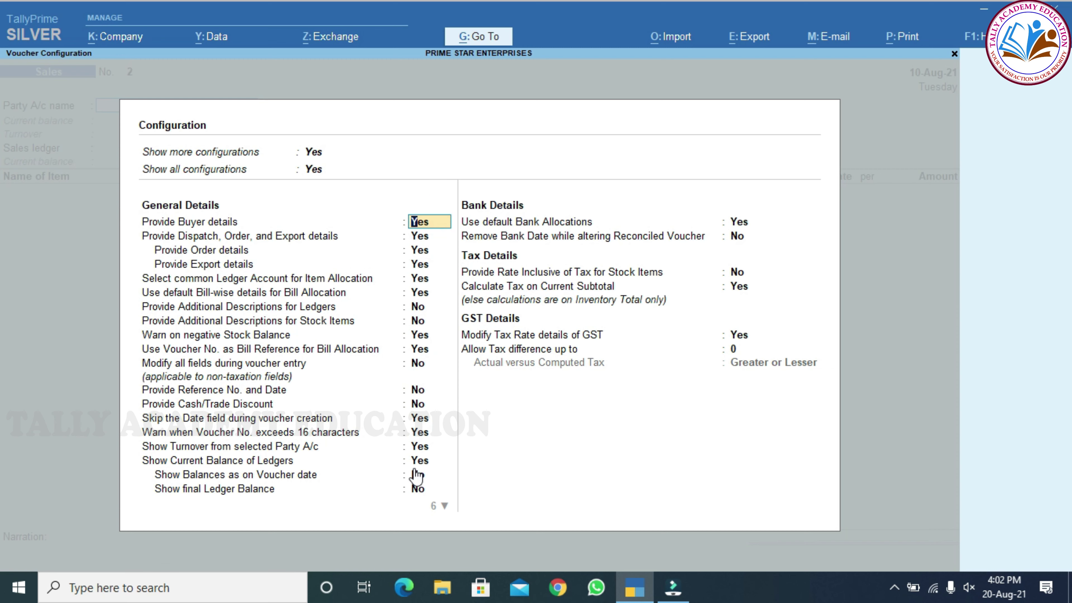
pyautogui.scroll(-20, 415, 475)
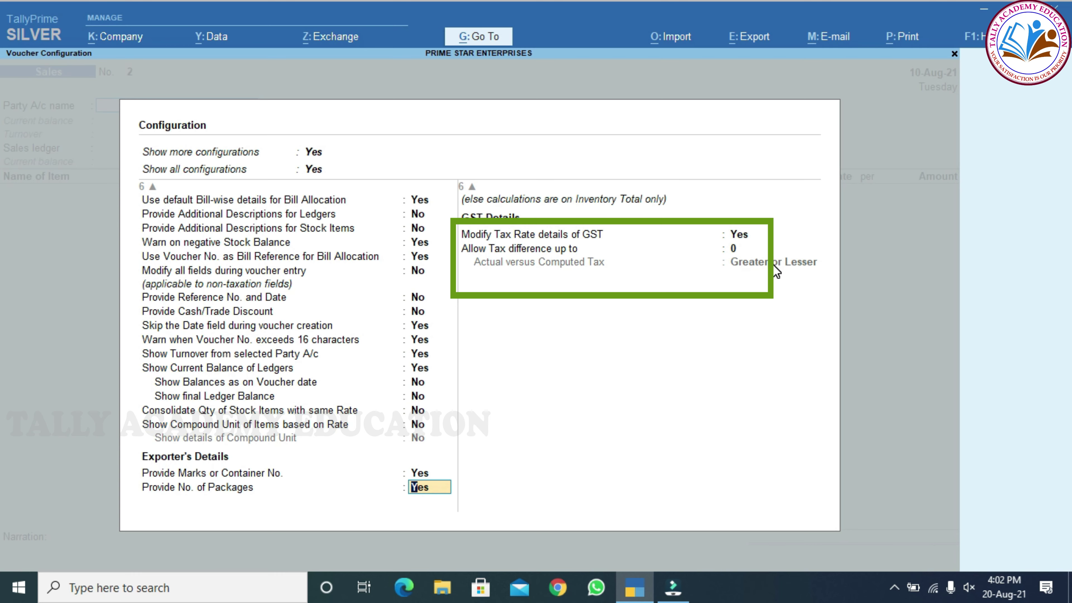
pyautogui.press('ctrl')
pyautogui.hotkey('ctrl', 'a')
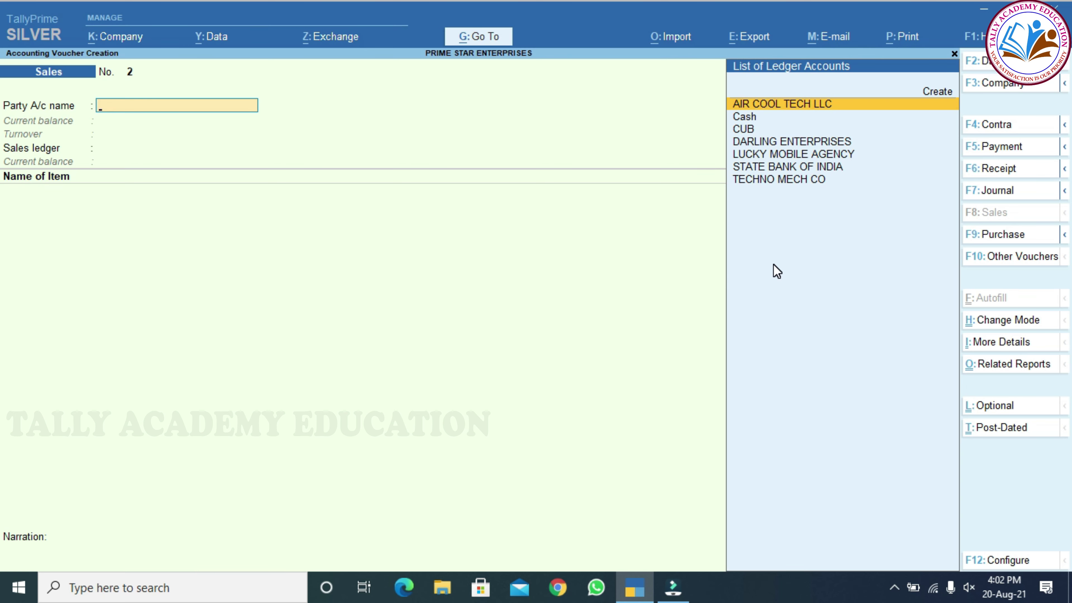
# Step: Choose AIR COOL TECH LLC as the party and enter delivery note PSE12456 dated 10-Aug-21
pyautogui.press('Return')
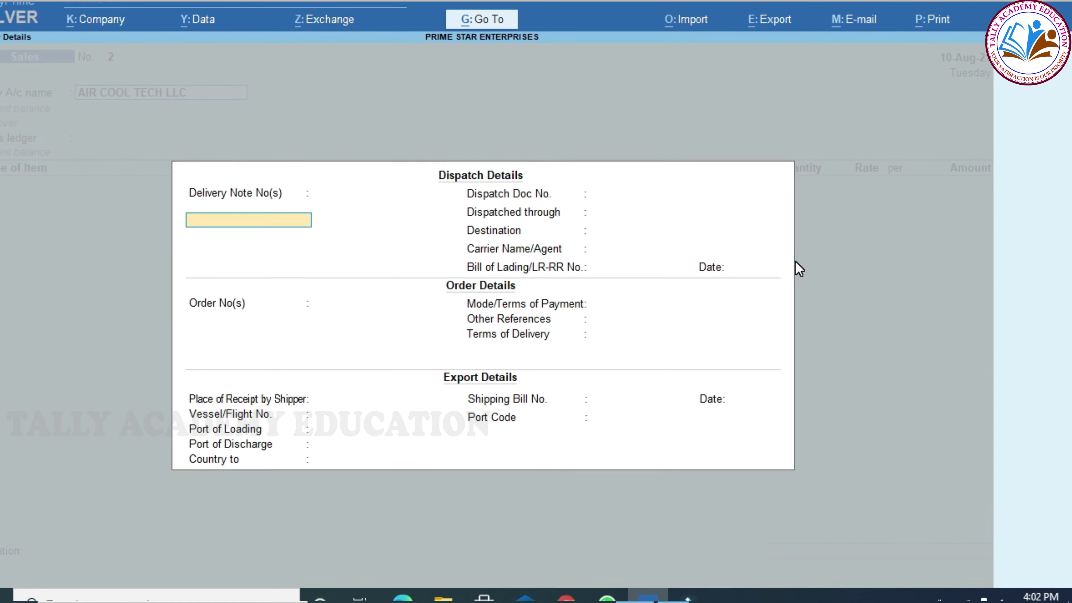
pyautogui.write('PSE')
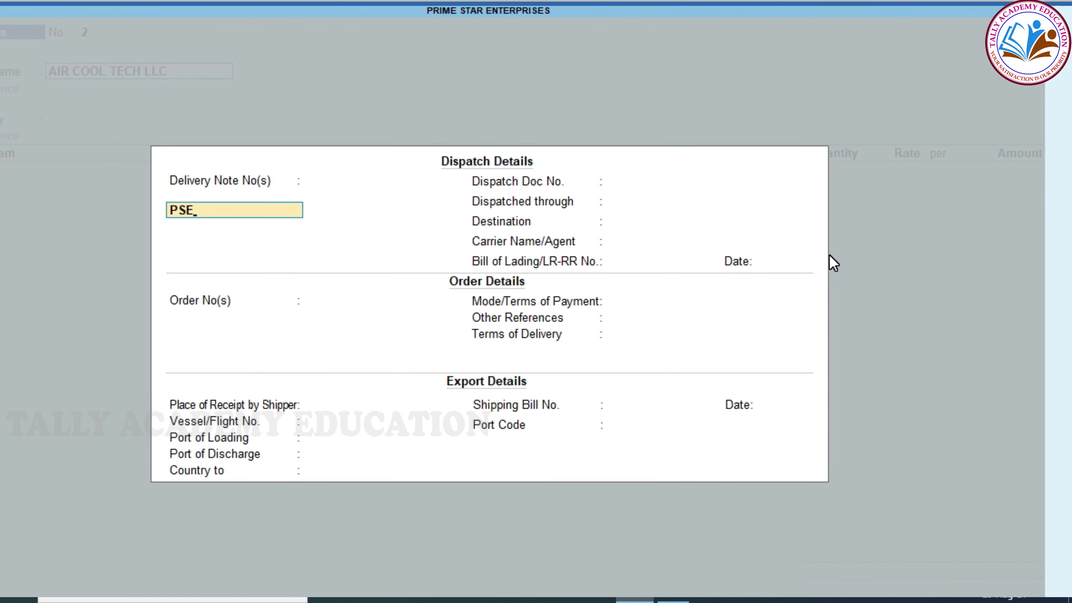
pyautogui.write('1245')
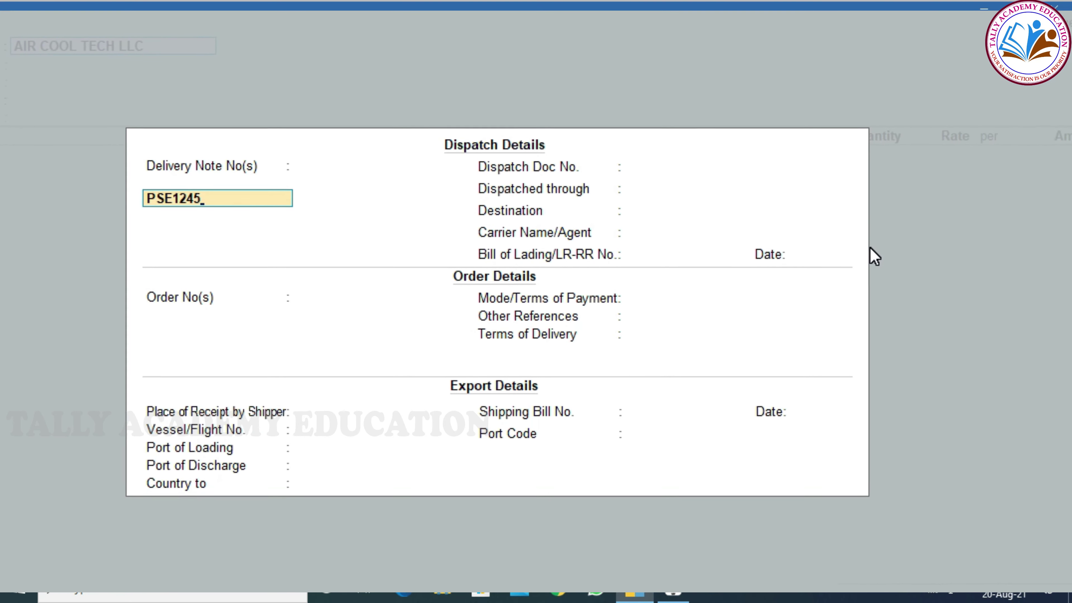
pyautogui.write('6')
pyautogui.press('Return')
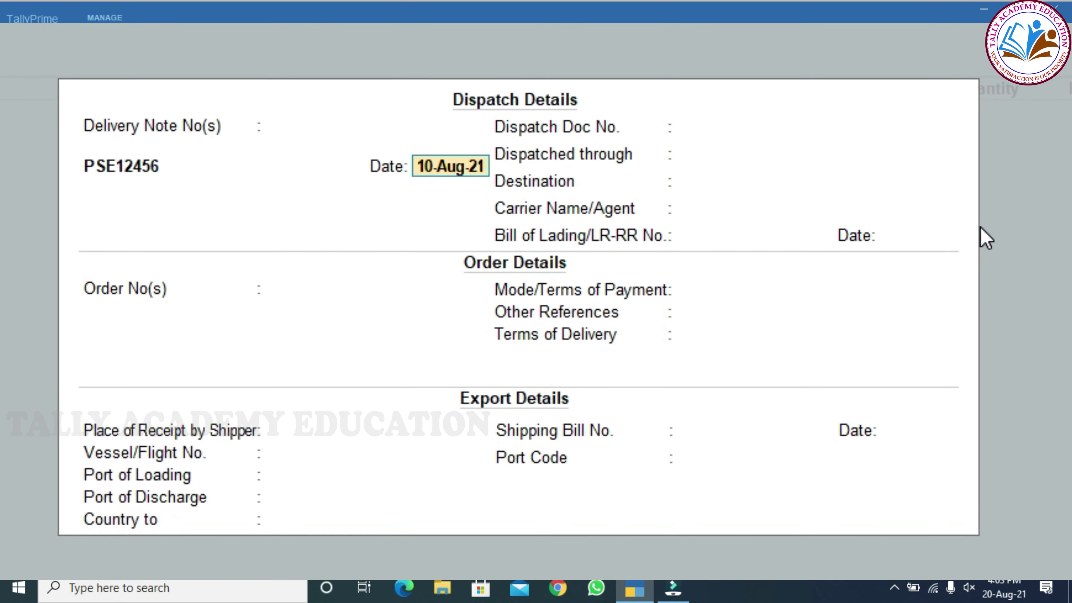
pyautogui.press('Return')
pyautogui.press('Return')
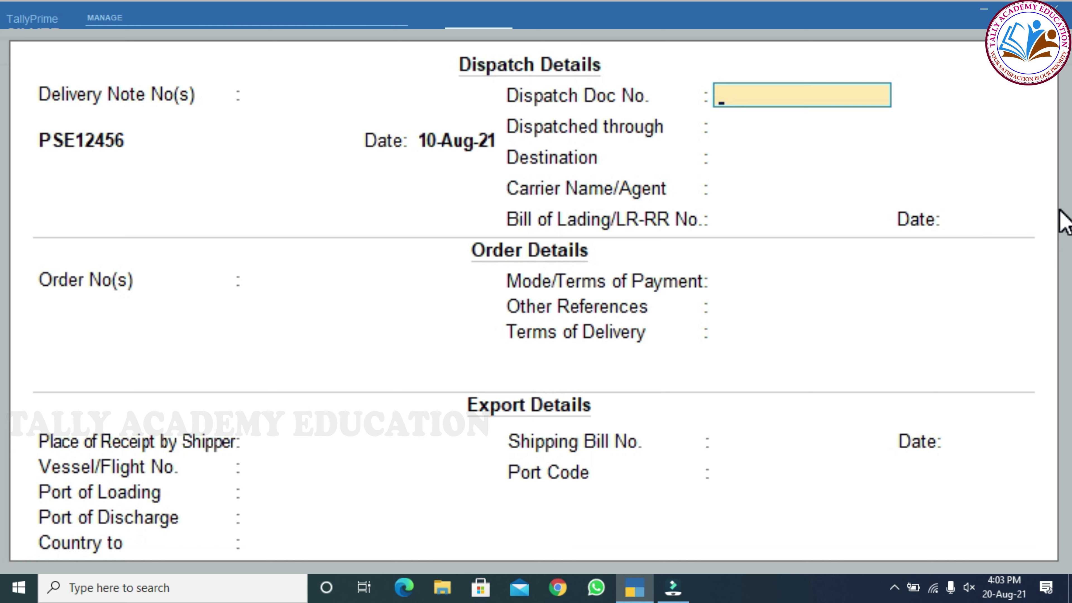
# Step: Enter dispatch document AM78257 with SEA as the dispatch mode and UAE as the destination
pyautogui.write('AM78')
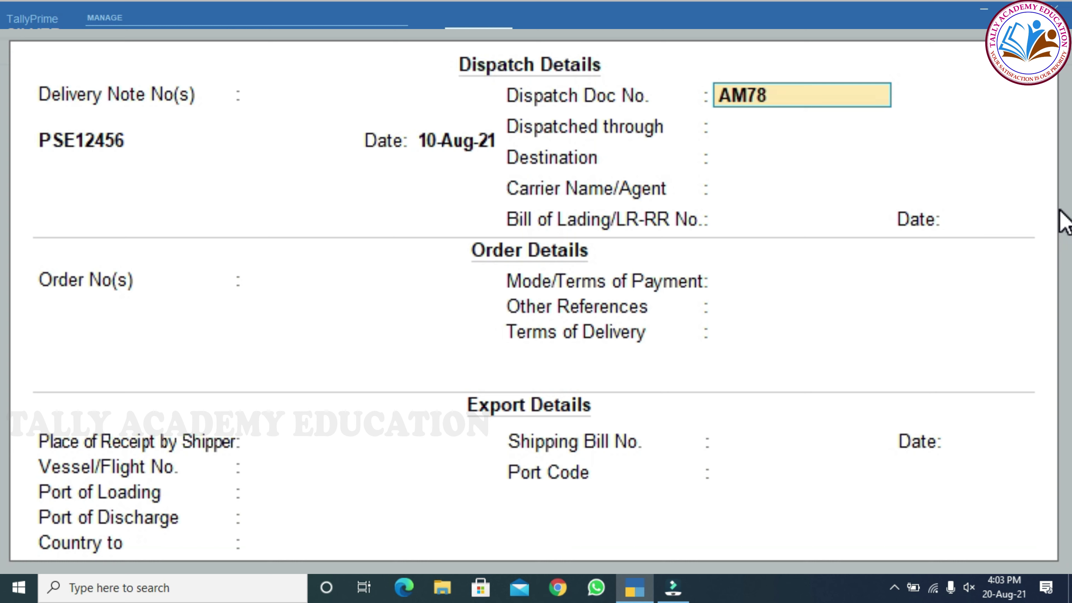
pyautogui.write('257')
pyautogui.press('Return')
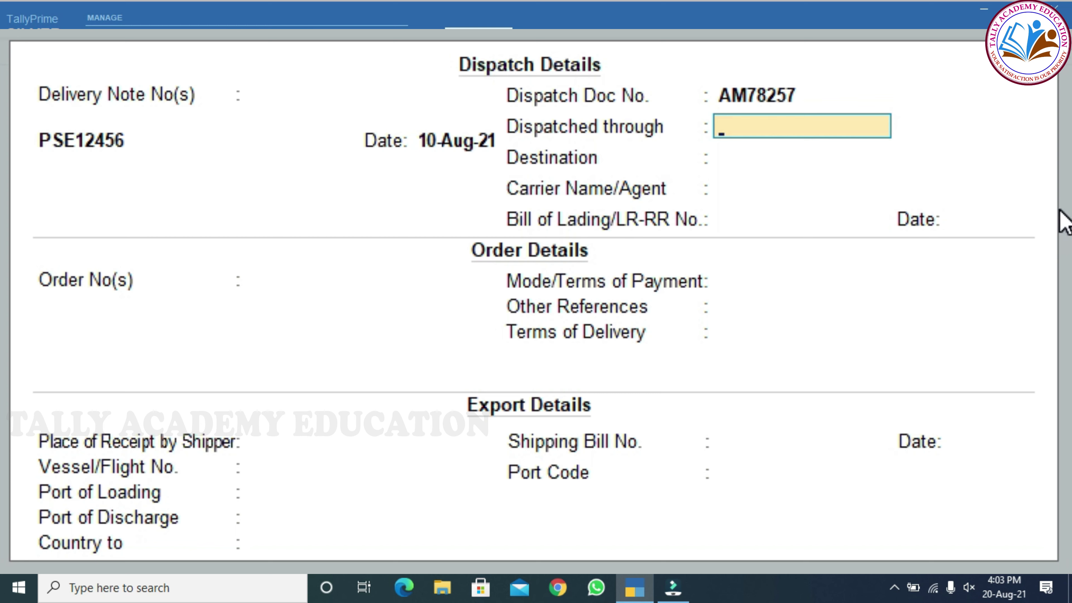
pyautogui.write('SEA')
pyautogui.press('Return')
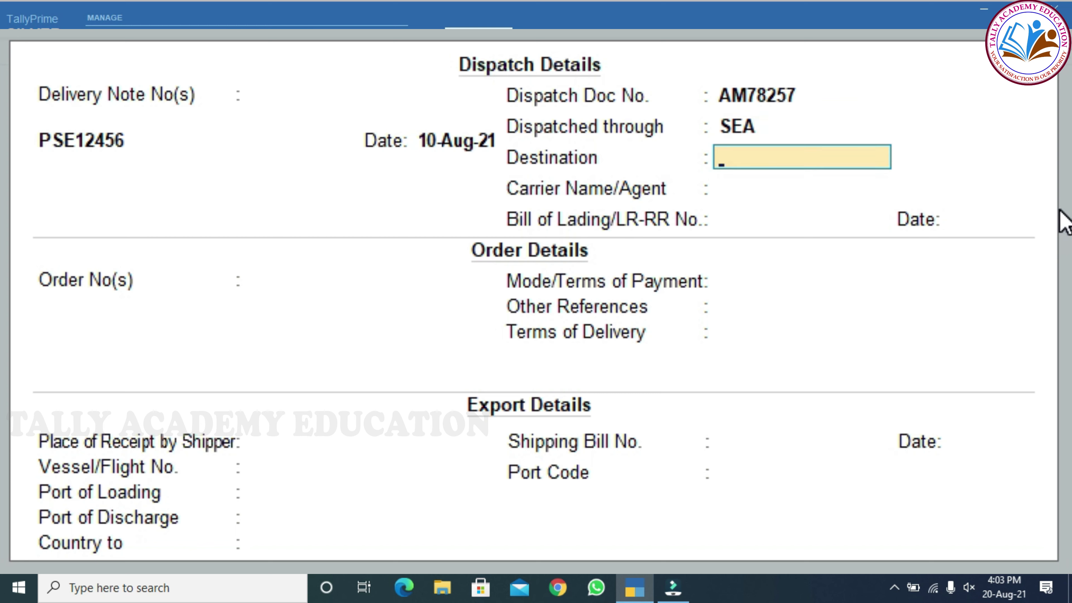
pyautogui.write('UAE')
pyautogui.press('Return')
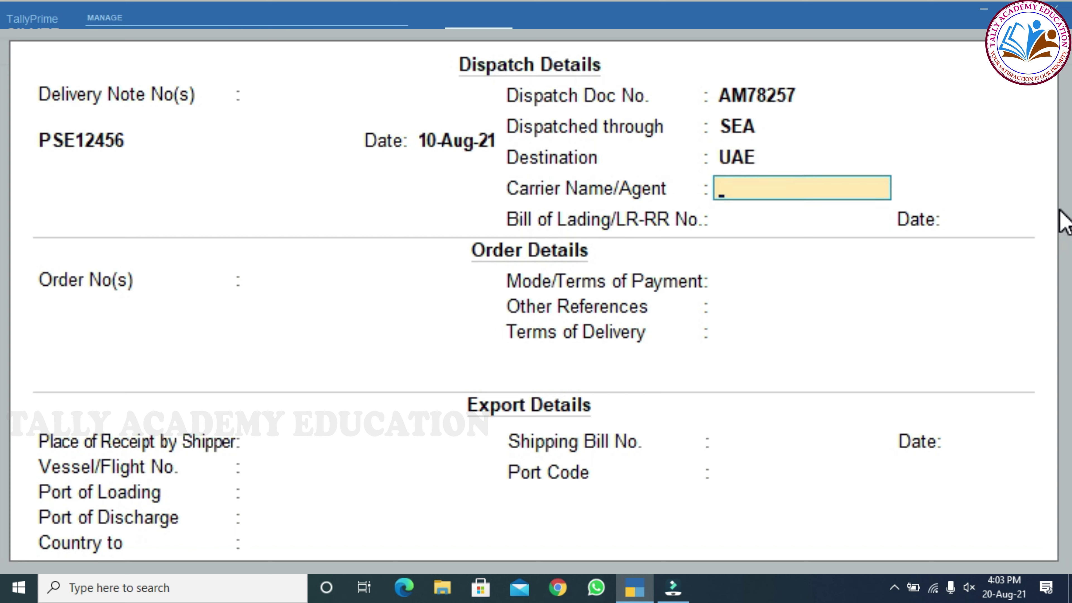
# Step: Enter FRIGHT FORWARD CO as the carrier and bill of lading FFC00078X1 dated 25-Aug-21
pyautogui.write('FRIGHT')
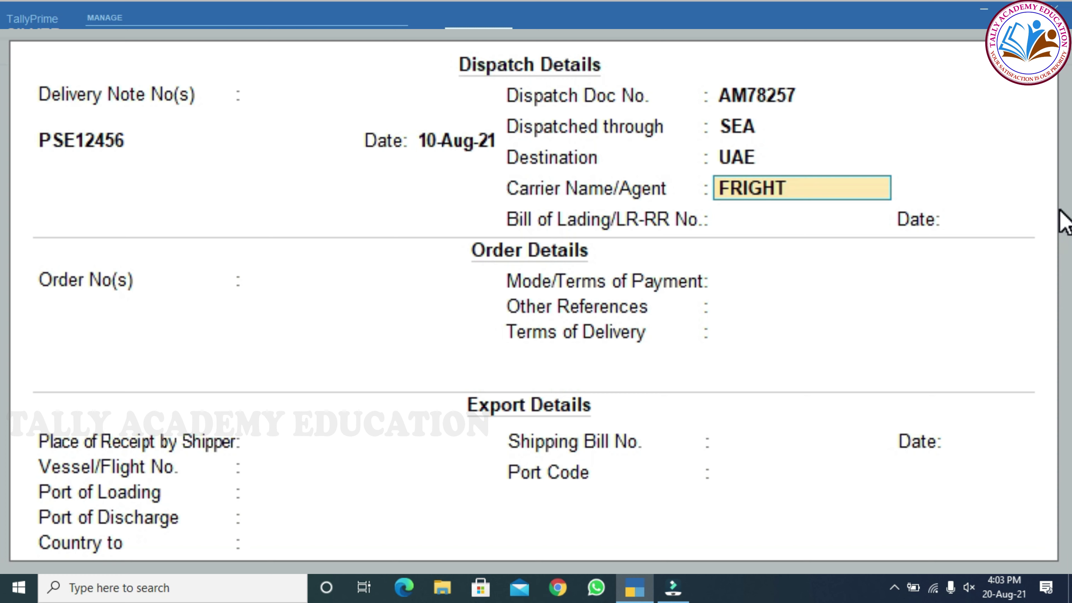
pyautogui.write(' FORWAR')
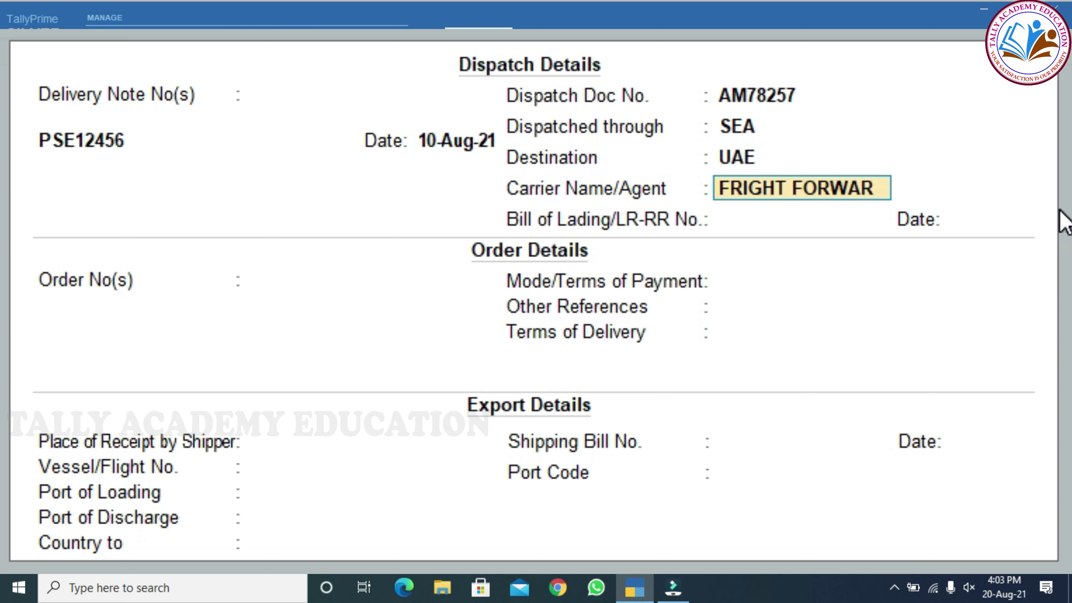
pyautogui.write('D CO')
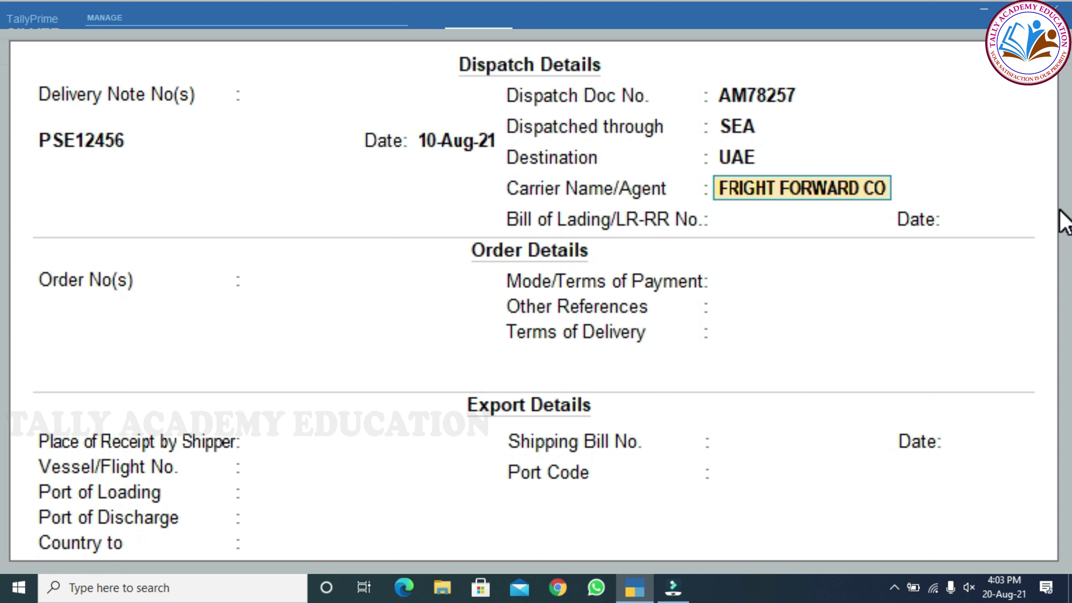
pyautogui.press('Return')
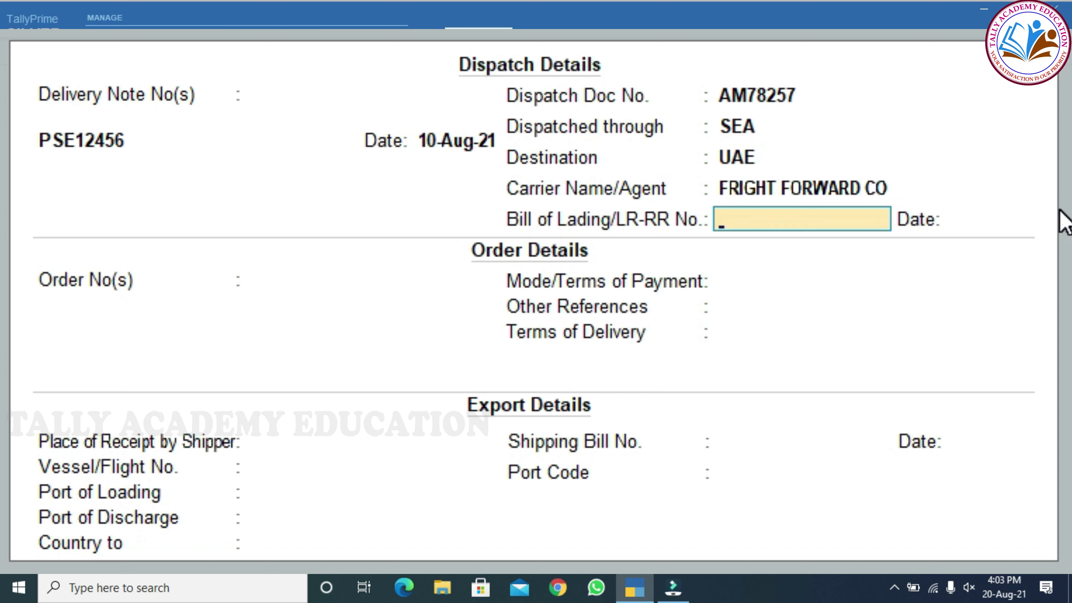
pyautogui.write('FFC000')
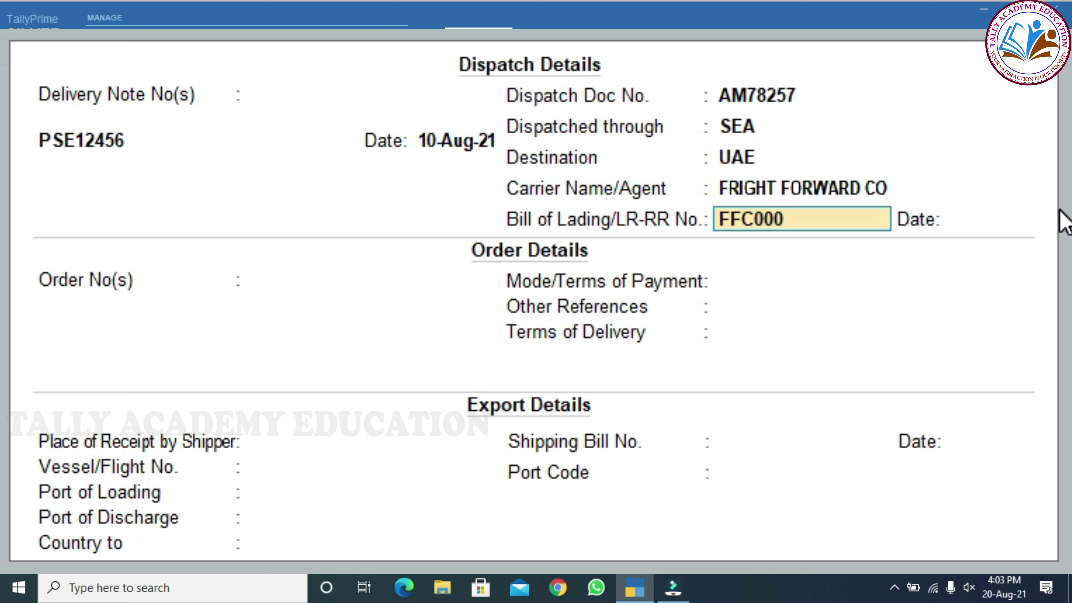
pyautogui.write('78X1')
pyautogui.press('Return')
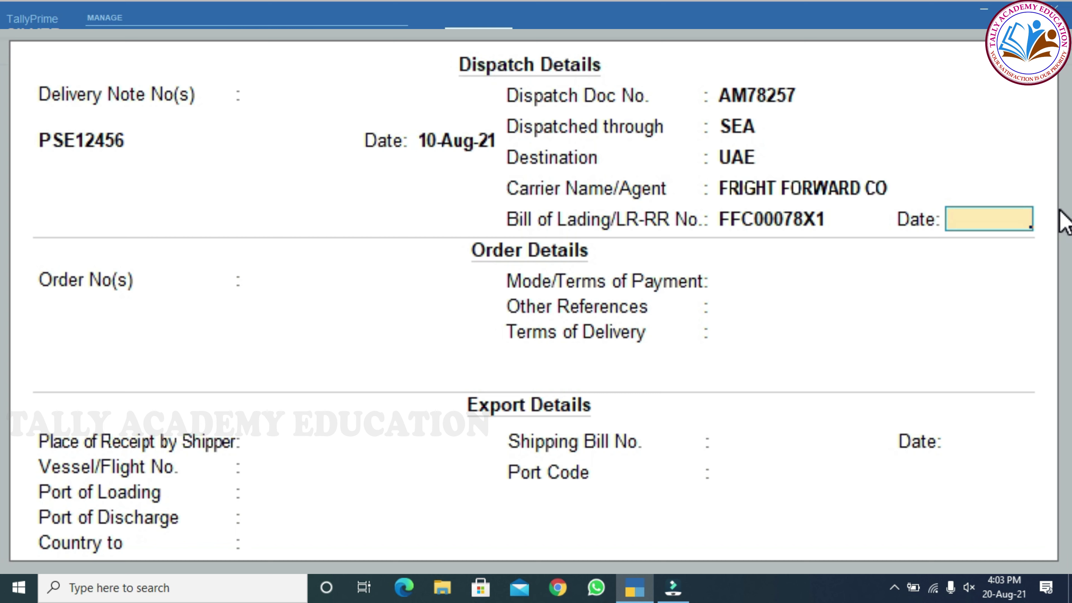
pyautogui.write('25.08')
pyautogui.press('Return')
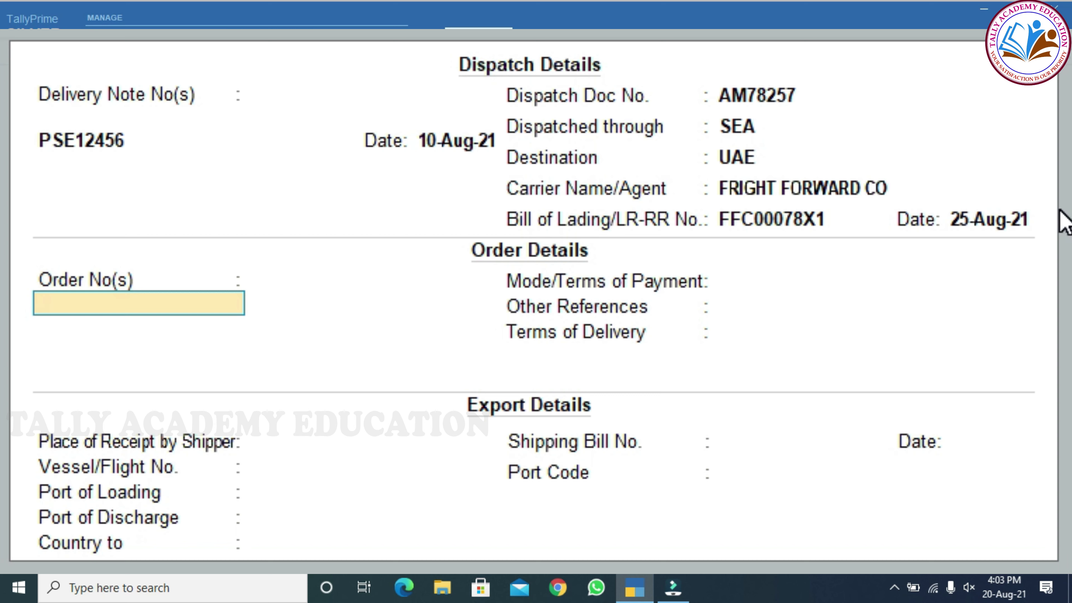
# Step: Enter the buyer's order number in the order details with the order date 10-Aug-21
pyautogui.write('7356N')
pyautogui.press('Return')
pyautogui.press('Return')
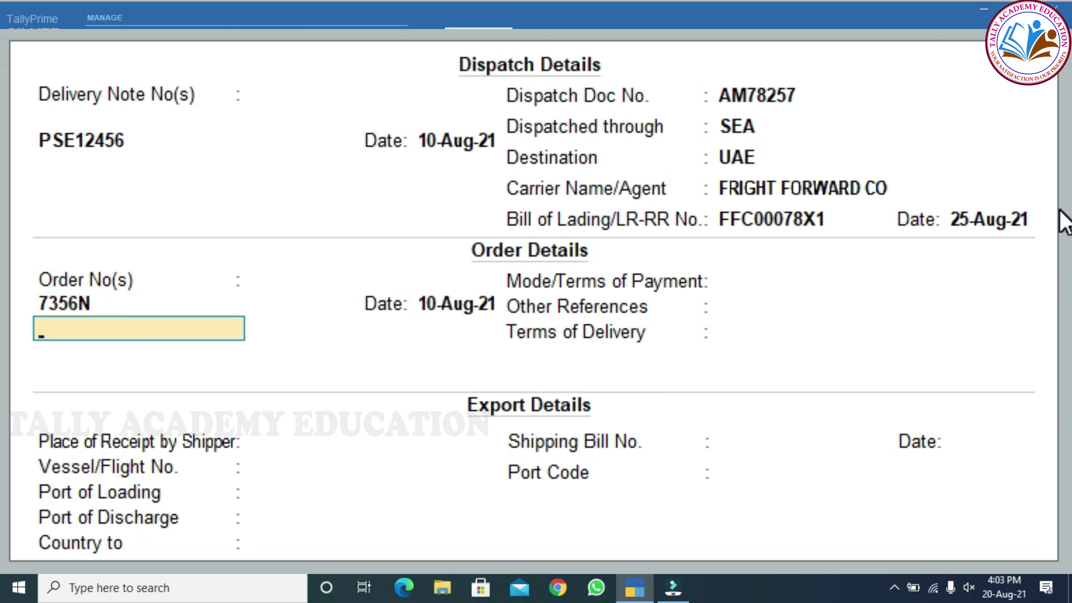
pyautogui.press('BackSpace')
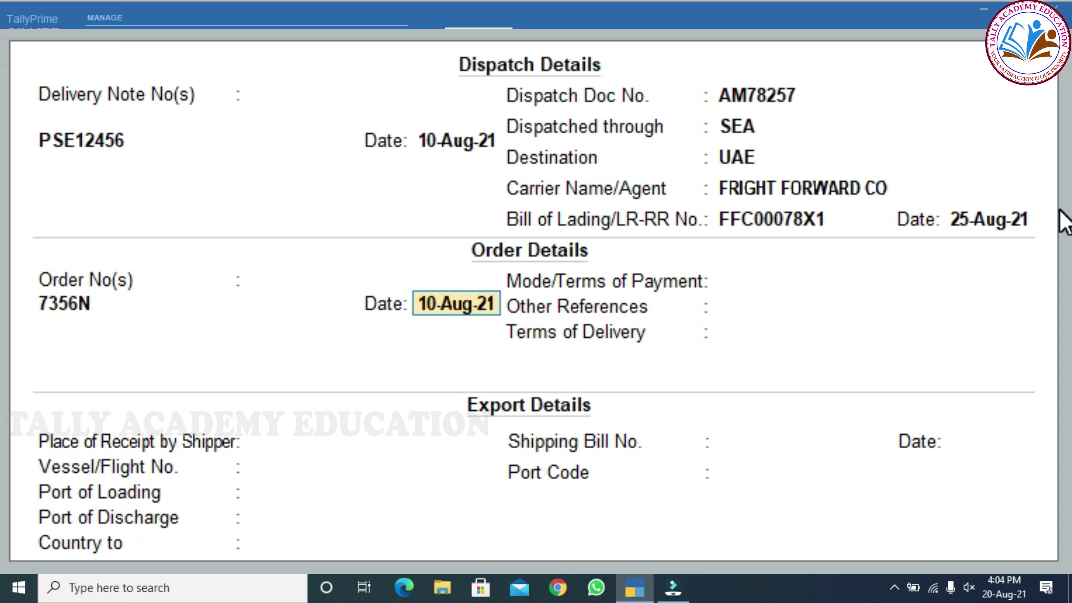
pyautogui.write('10.08')
pyautogui.press('Return')
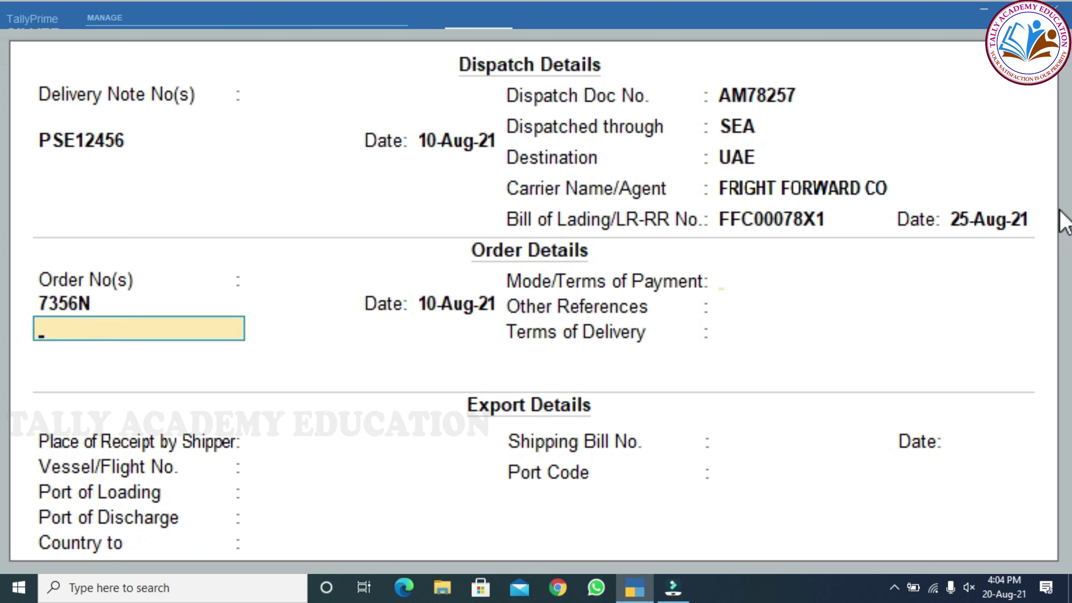
pyautogui.press('Return')
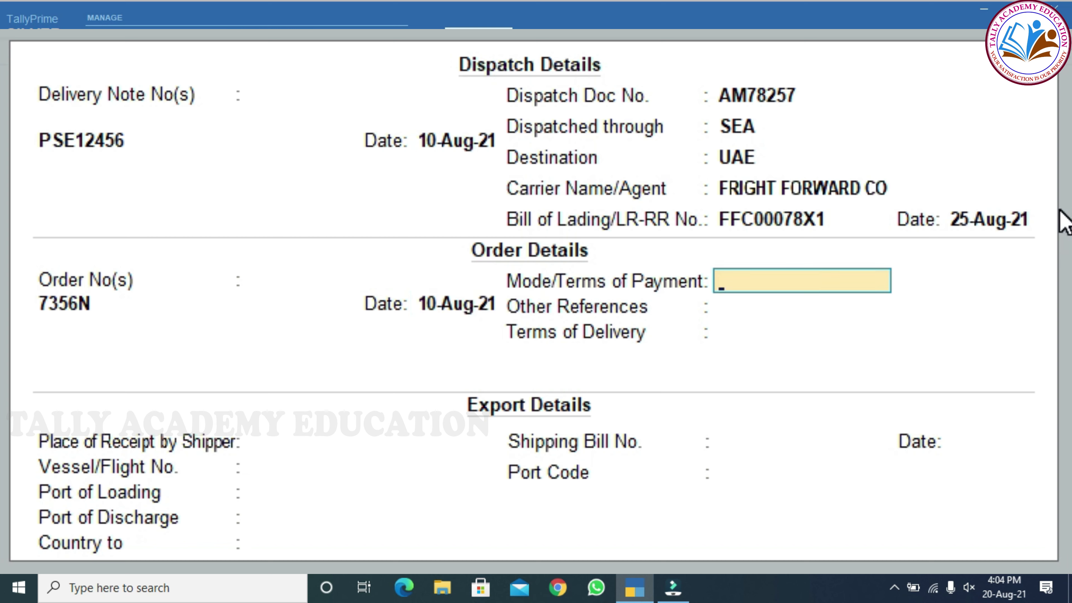
# Step: Set the payment terms to CASH and enter the contact person's name as the other reference
pyautogui.write('CASH')
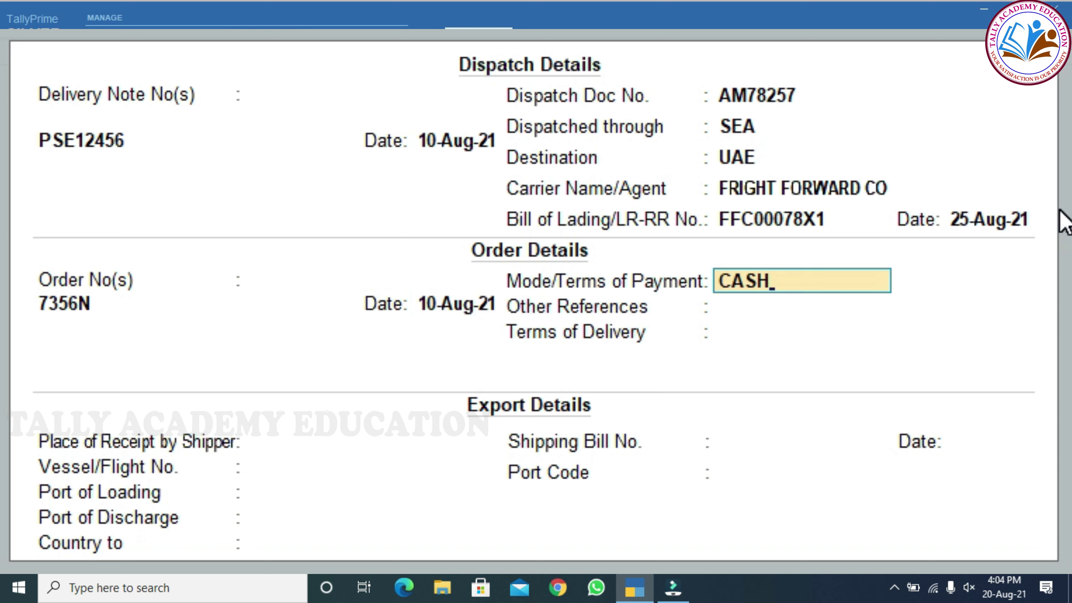
pyautogui.press('Return')
pyautogui.write('M')
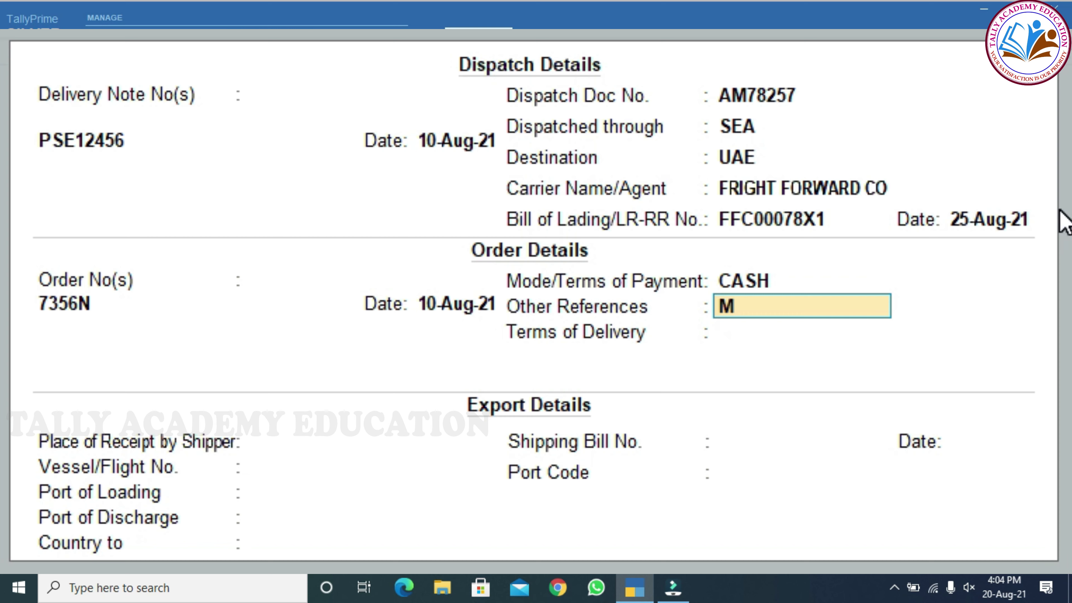
pyautogui.write('R. TON')
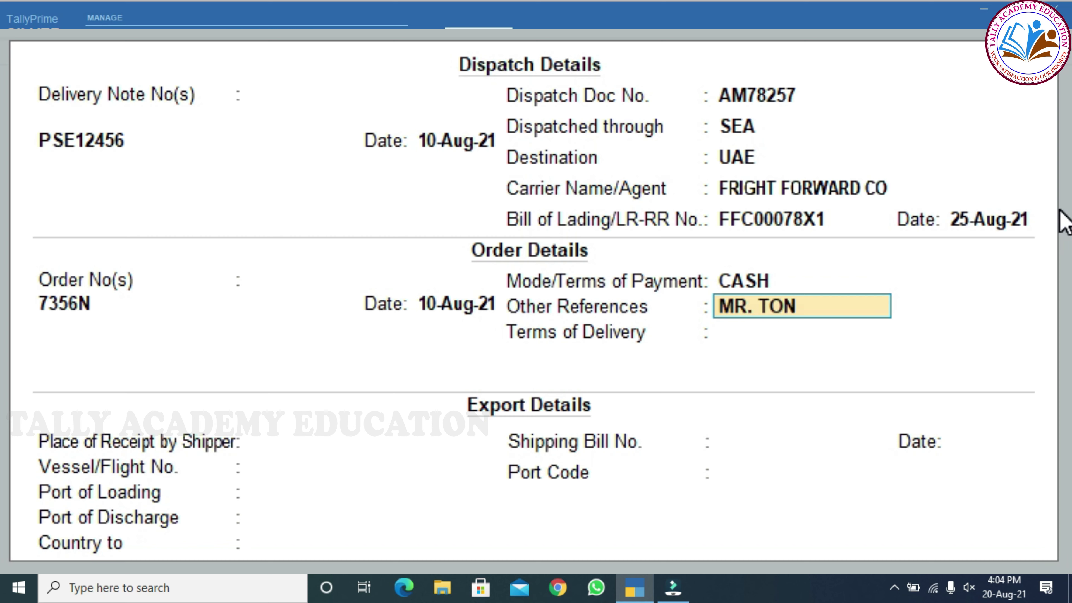
pyautogui.write('Y')
pyautogui.press('Return')
# Step: Enter PAYMENT AGAINTST DELIVERY as the terms of delivery and finish the order details
pyautogui.write('PAYMENT A')
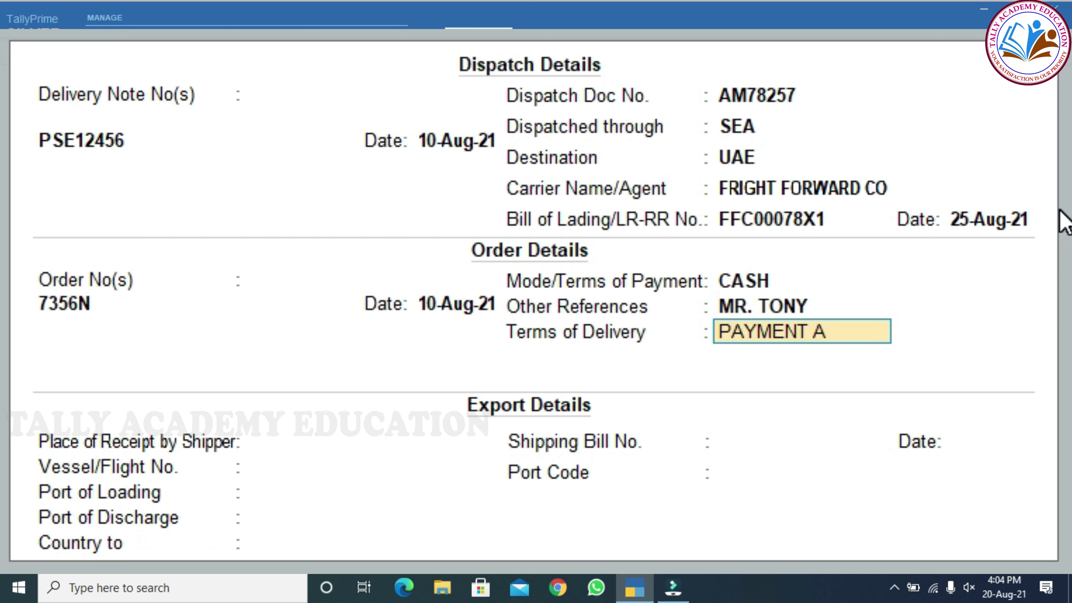
pyautogui.write('GAINTS DE')
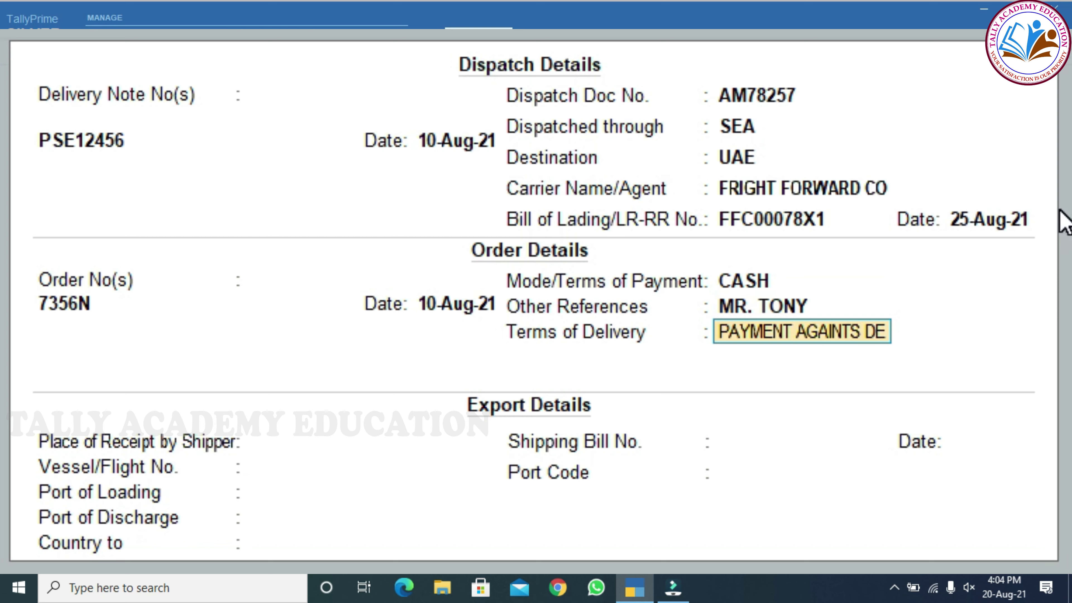
pyautogui.press('BackSpace')
pyautogui.press('BackSpace')
pyautogui.press('BackSpace')
pyautogui.write('T')
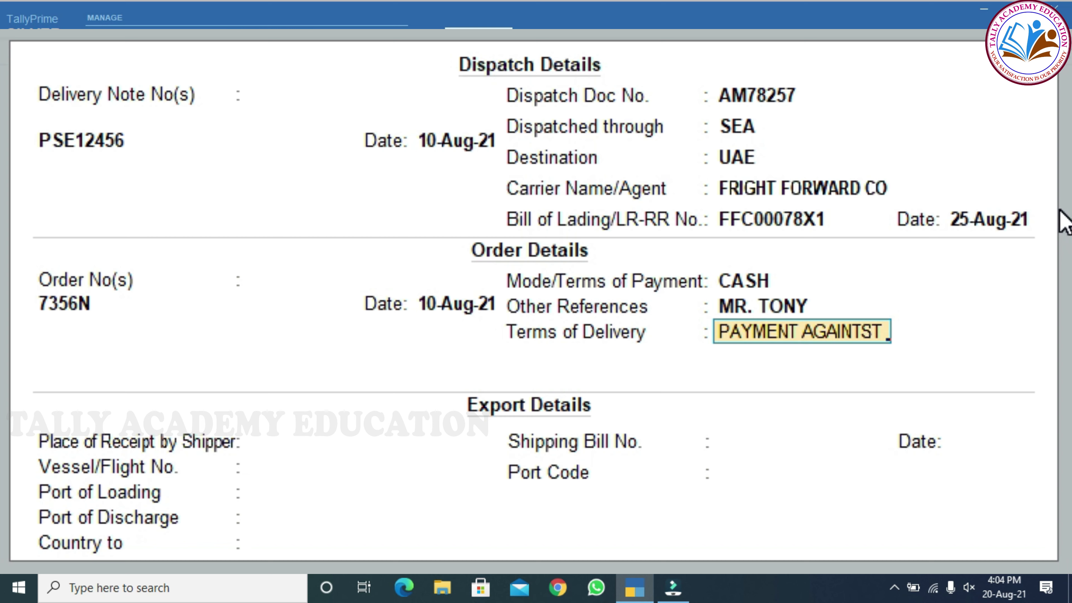
pyautogui.write(' DELIVERY')
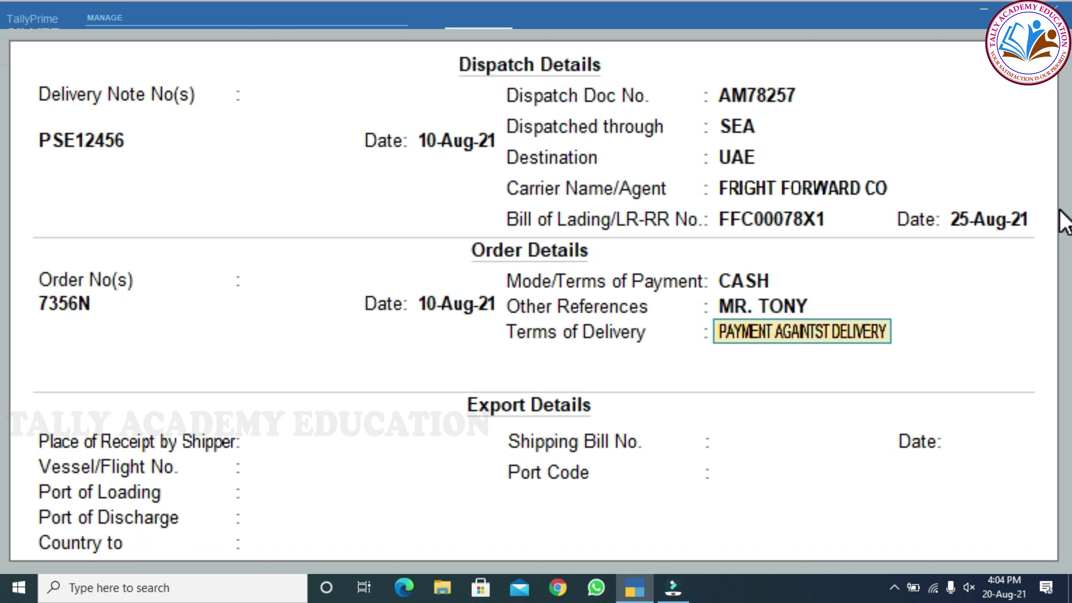
pyautogui.press('Return')
pyautogui.press('Return')
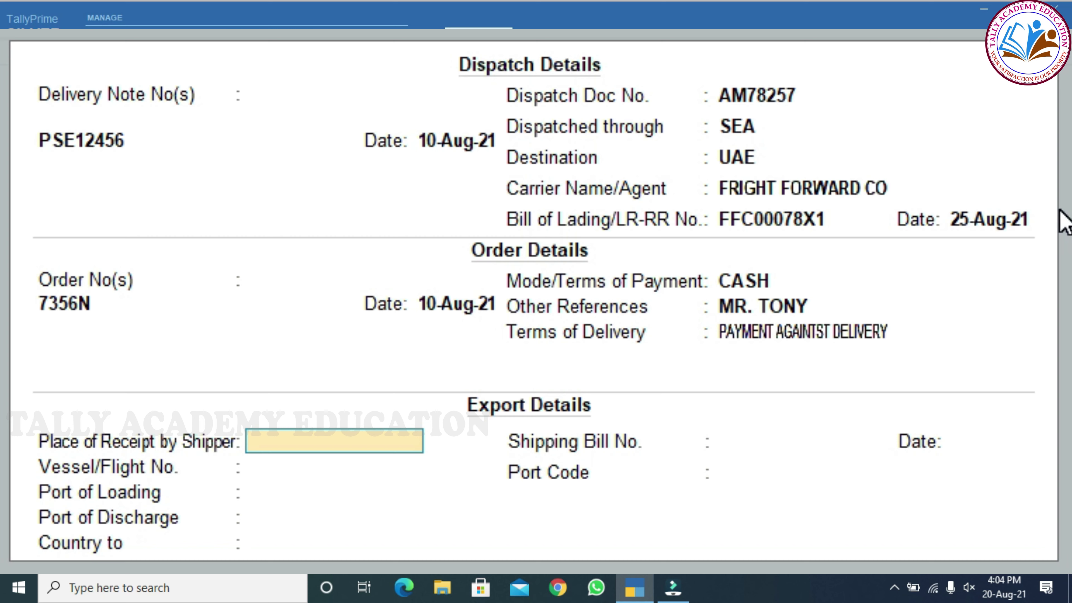
# Step: Enter DUBAI as the shipper's place of receipt and IMO1006324 as the vessel number
pyautogui.write('DUBAI')
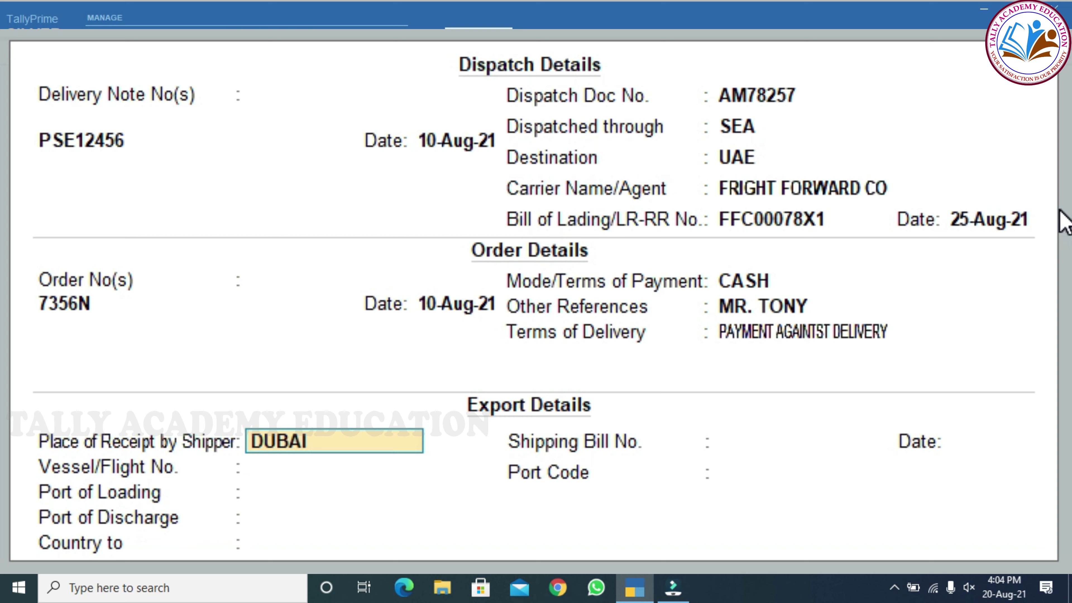
pyautogui.press('Return')
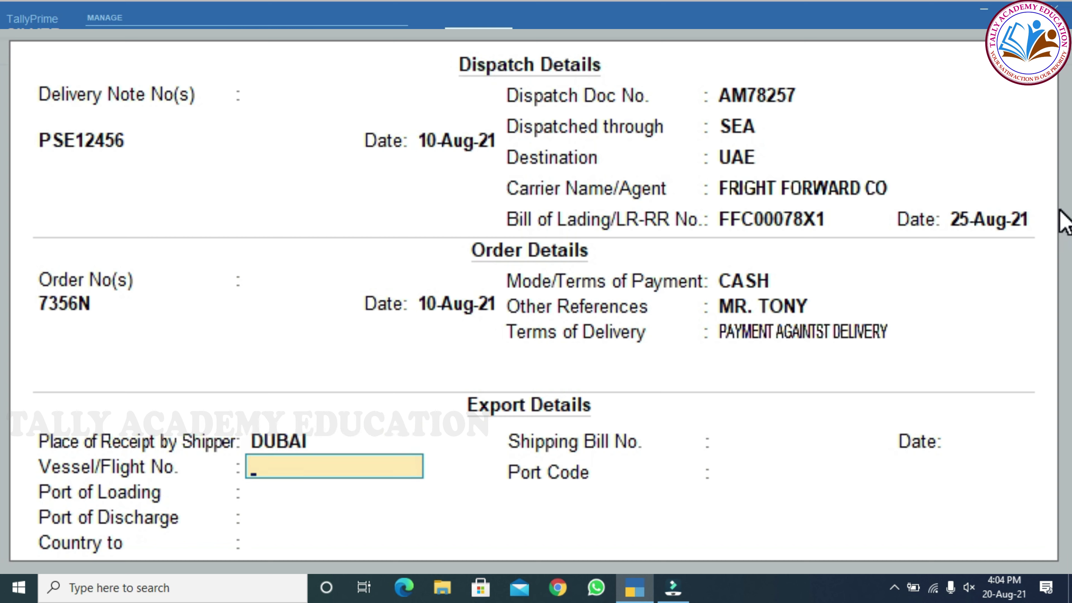
pyautogui.write('IMO100')
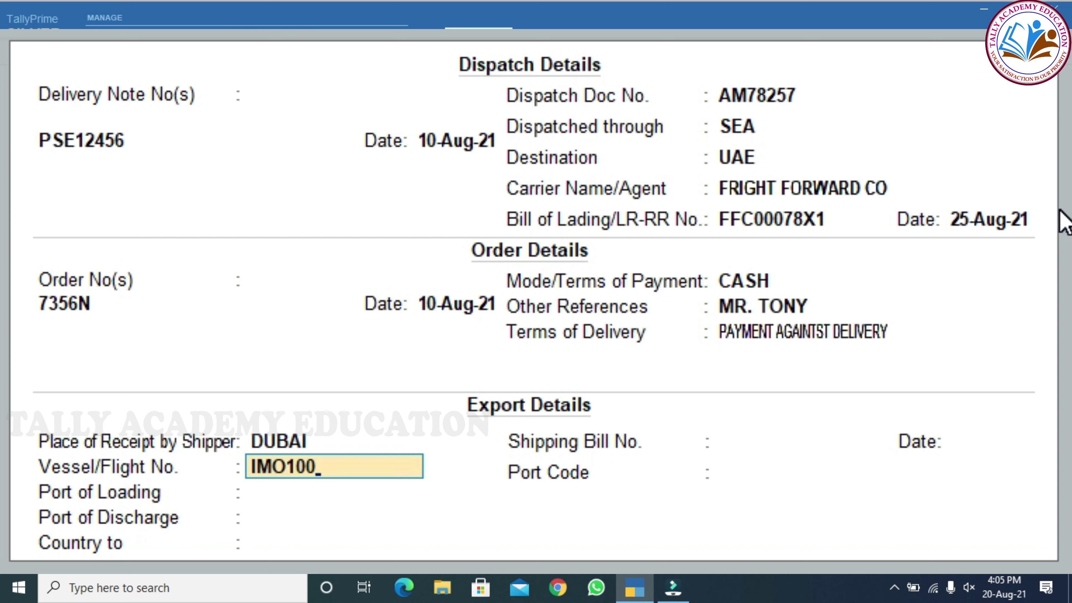
pyautogui.write('6324')
pyautogui.press('Return')
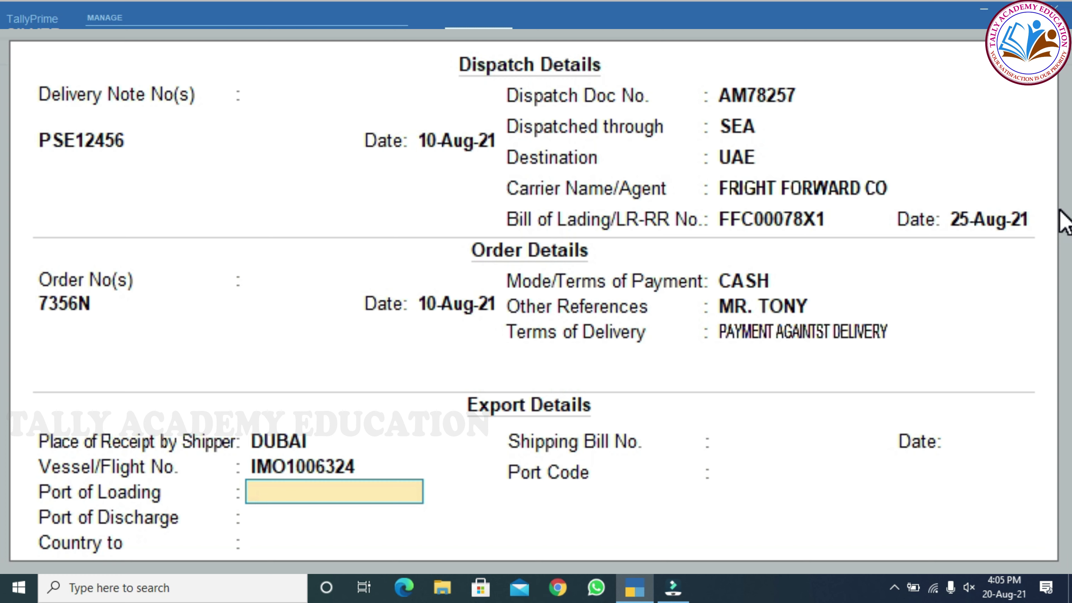
# Step: Set the port of loading to CHENNAI, the port of discharge to JABEL ALI and the destination country to UAE
pyautogui.write('CHENNAI')
pyautogui.press('Return')
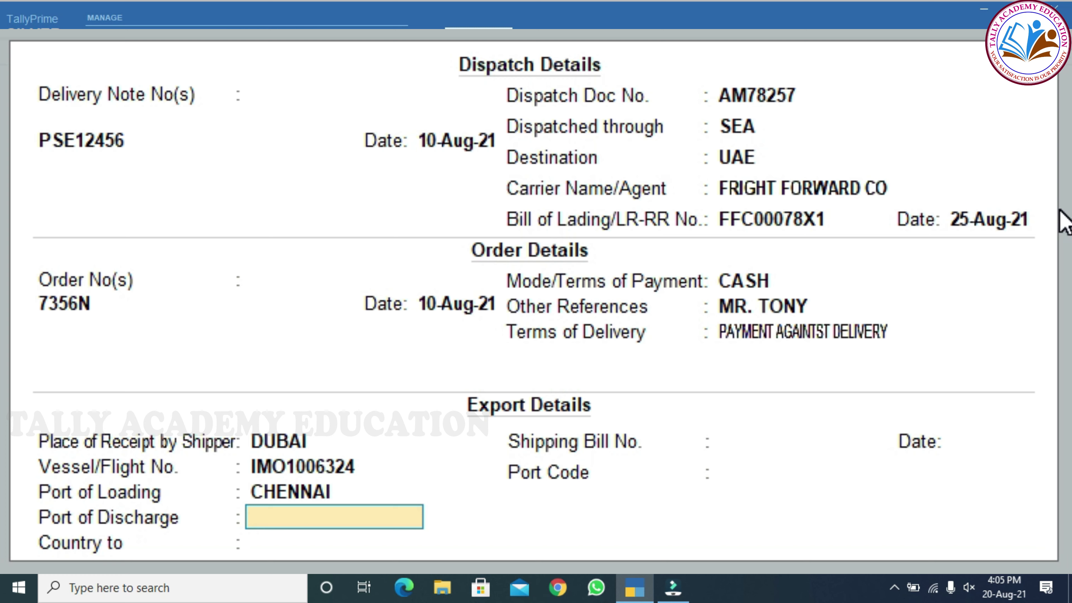
pyautogui.write('JABEL ALI')
pyautogui.press('Return')
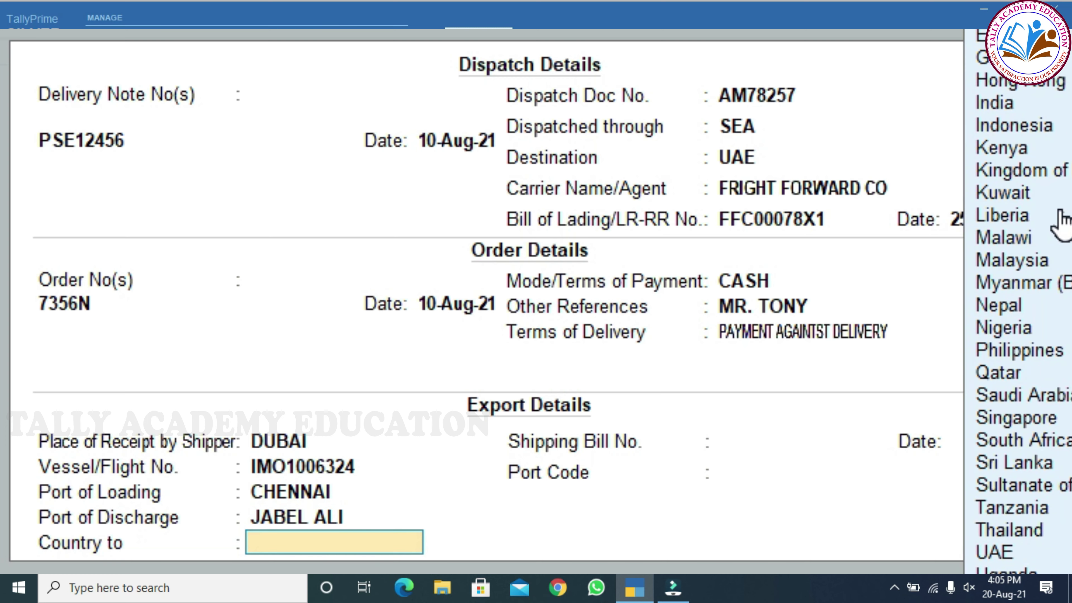
pyautogui.write('UAE')
pyautogui.press('Return')
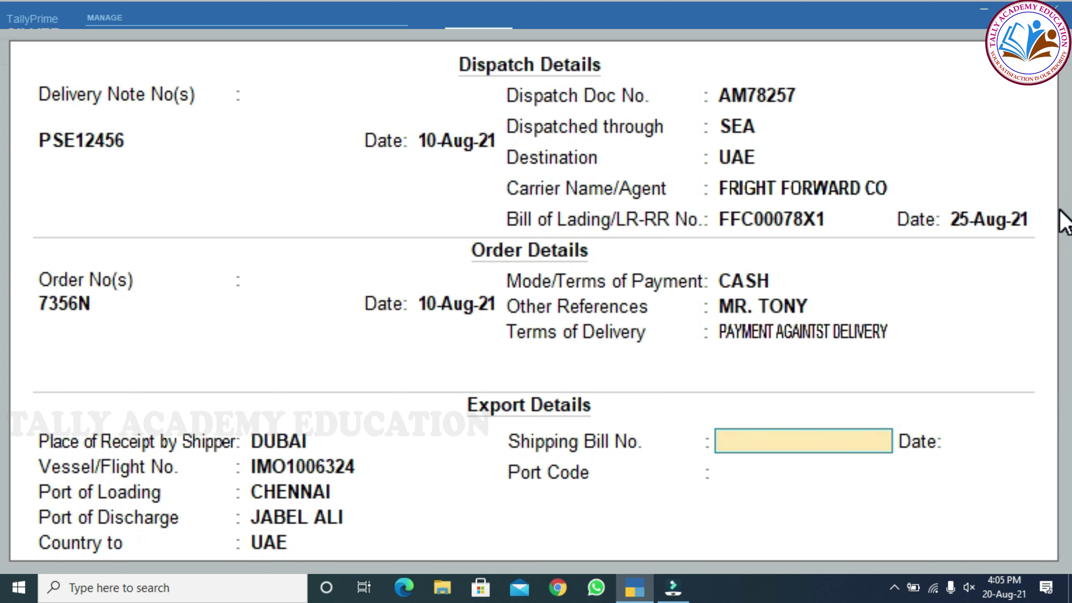
# Step: Enter shipping bill number FFC00078X1 with the date 25.08 in the export details
pyautogui.write('FFC00')
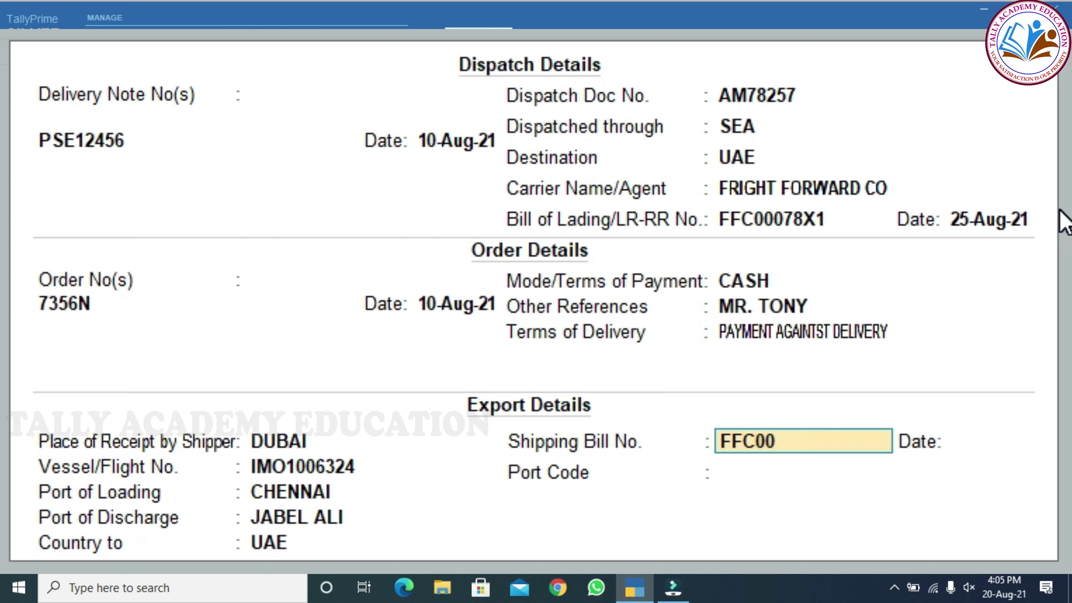
pyautogui.write('078X1')
pyautogui.press('Return')
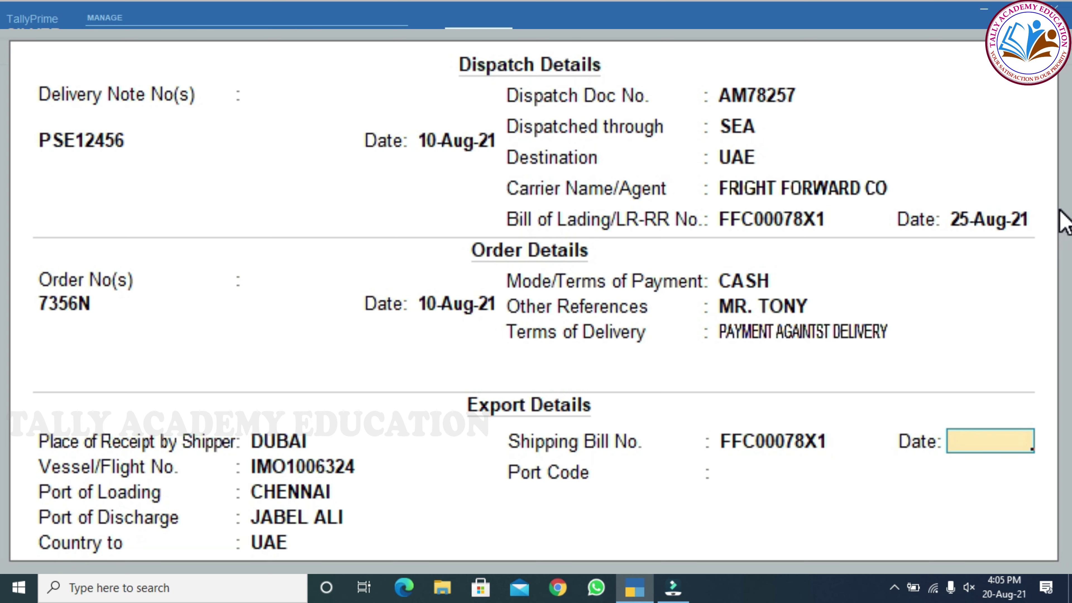
pyautogui.write('25.08')
pyautogui.press('Return')
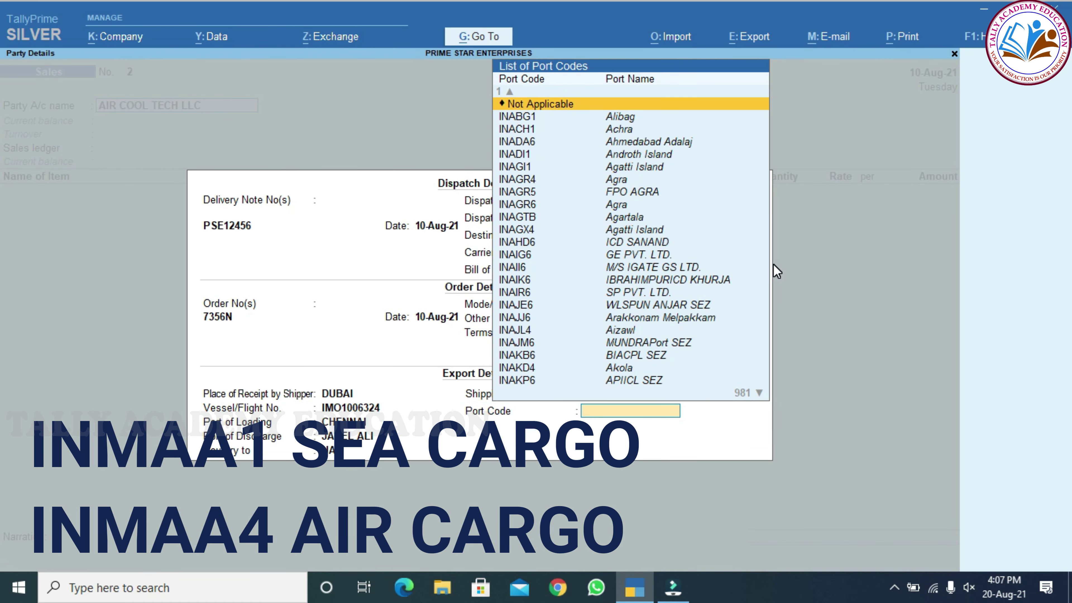
# Step: Choose port code INMAA1, Chennai (Ex Madras), for the sea shipment
pyautogui.write('IN')
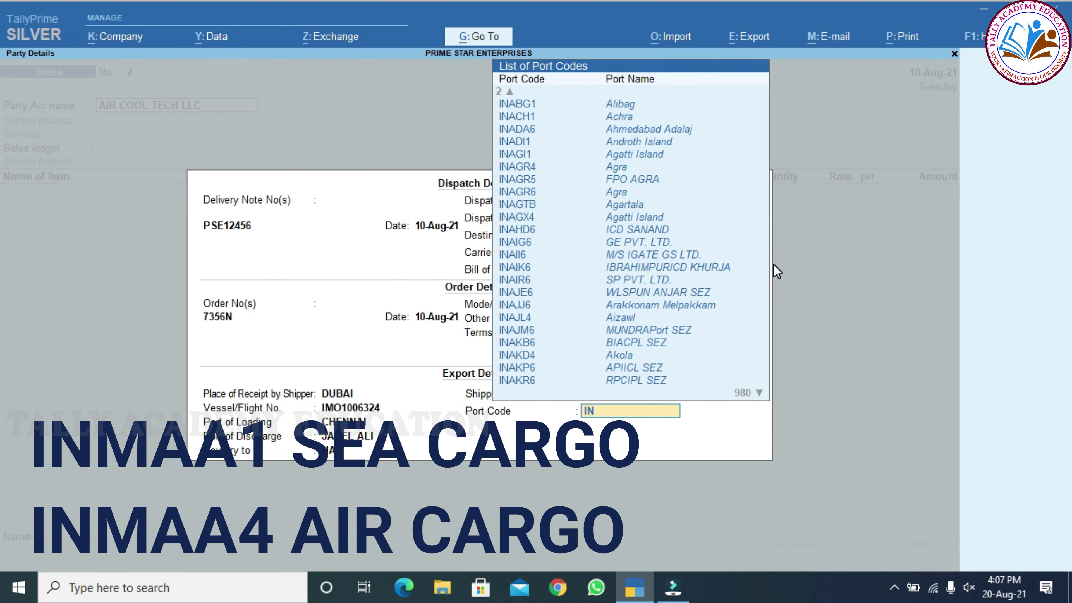
pyautogui.write('MAA')
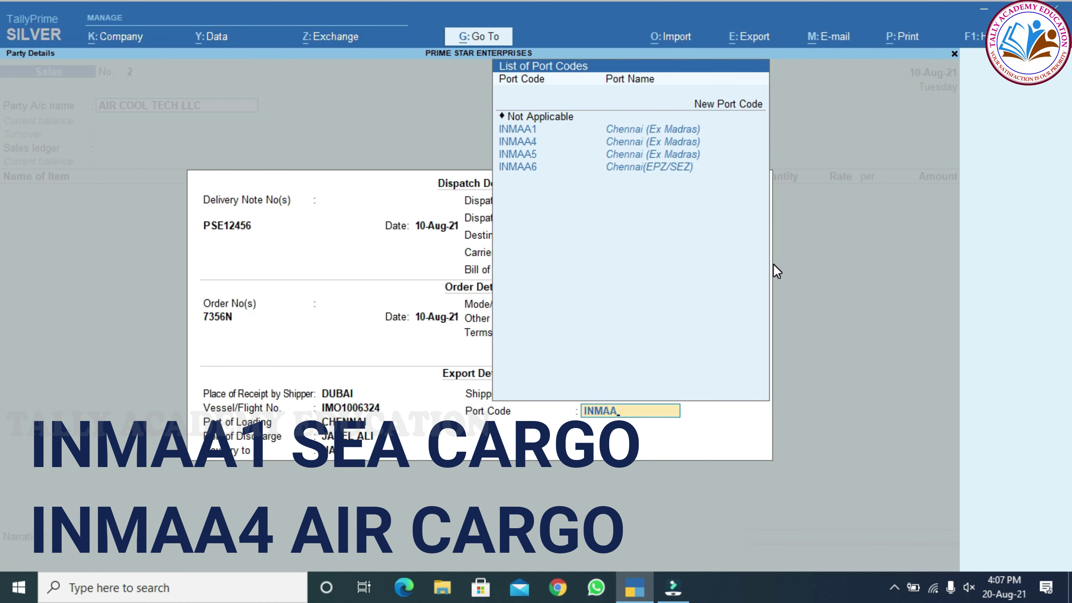
pyautogui.press('Down')
pyautogui.press('Up')
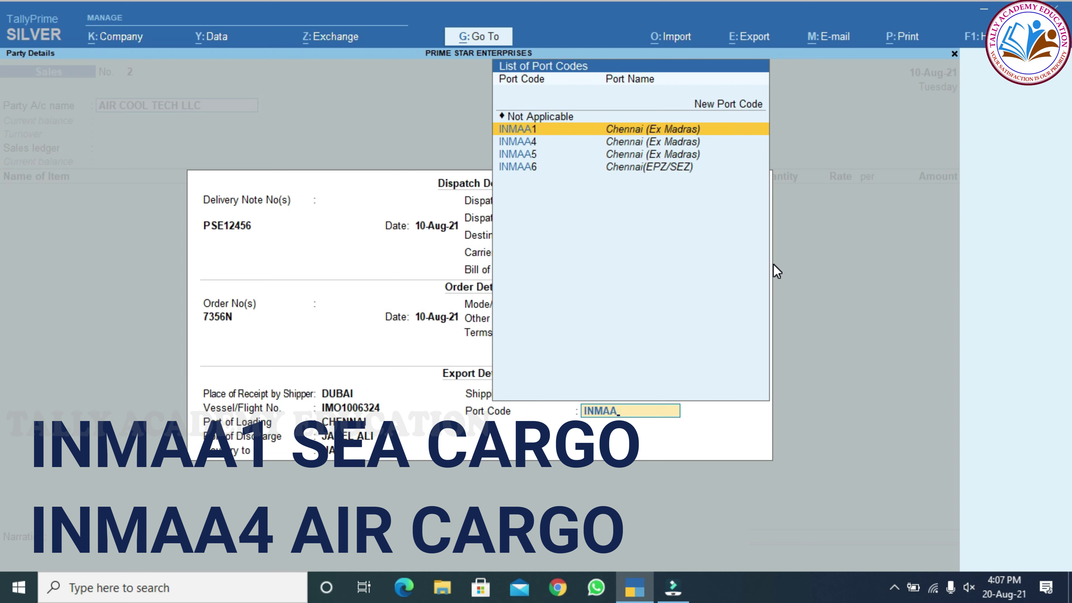
pyautogui.press('Down')
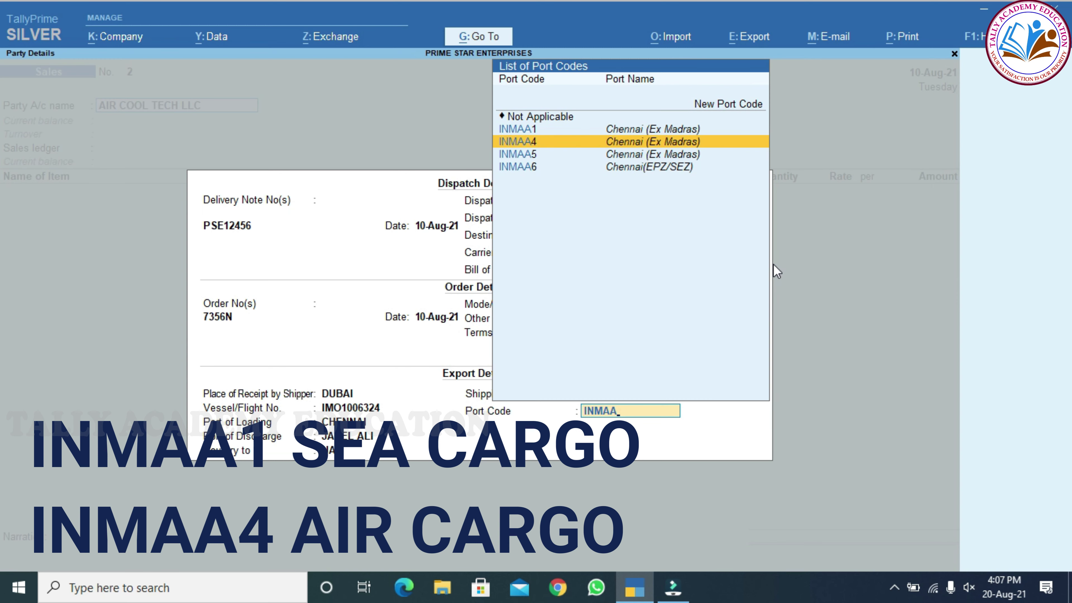
pyautogui.press('Up')
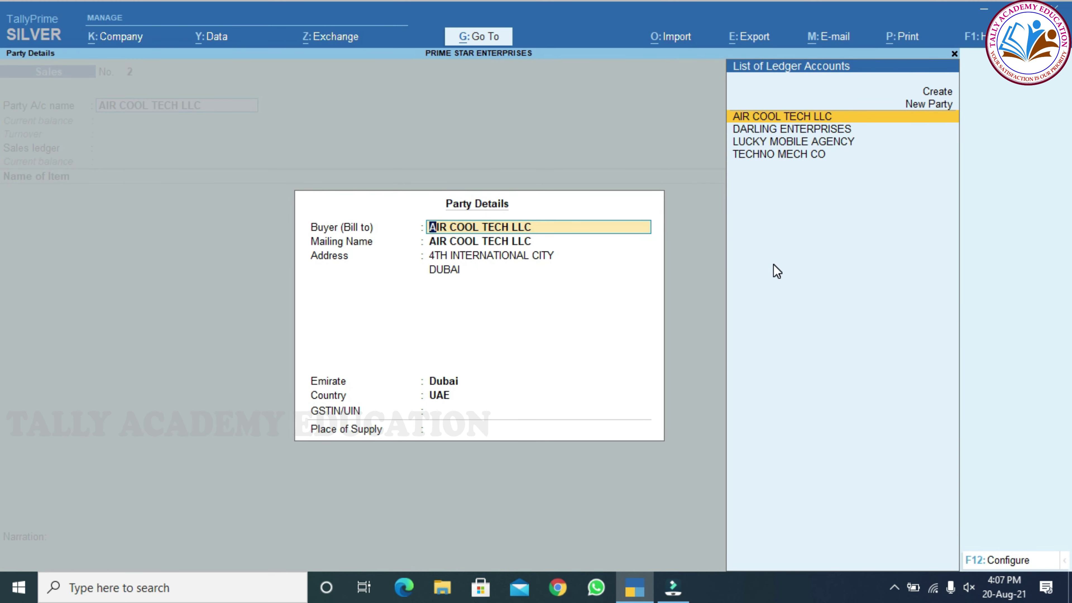
# Step: Accept the buyer's party details for AIR COOL TECH LLC without changing them
pyautogui.press('Return')
pyautogui.press('Return')
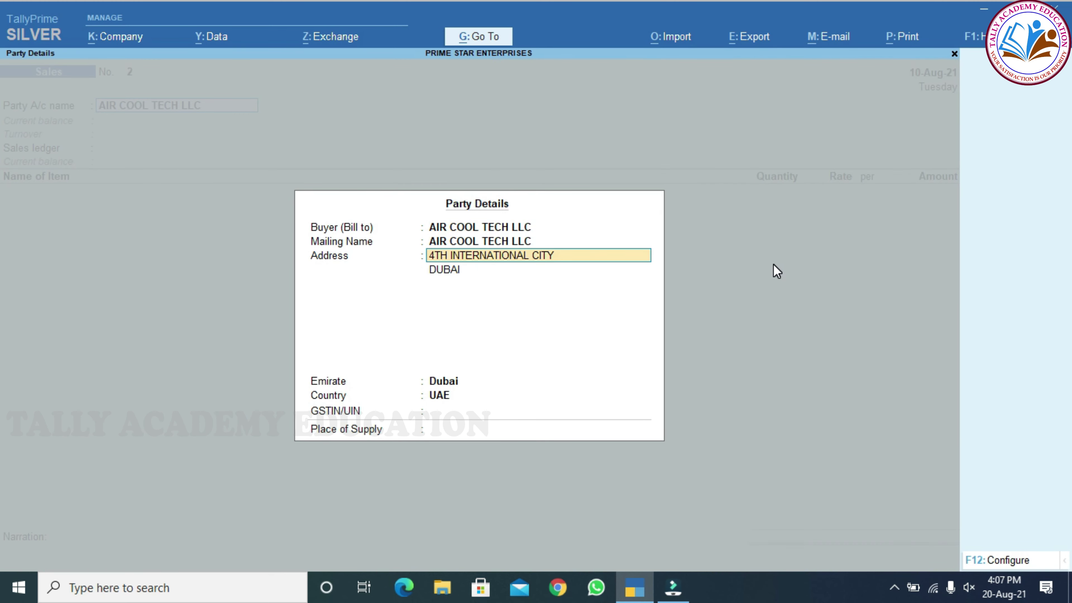
pyautogui.press('Return')
pyautogui.press('Return')
pyautogui.press('Return')
pyautogui.press('Return')
pyautogui.press('Return')
pyautogui.press('Return')
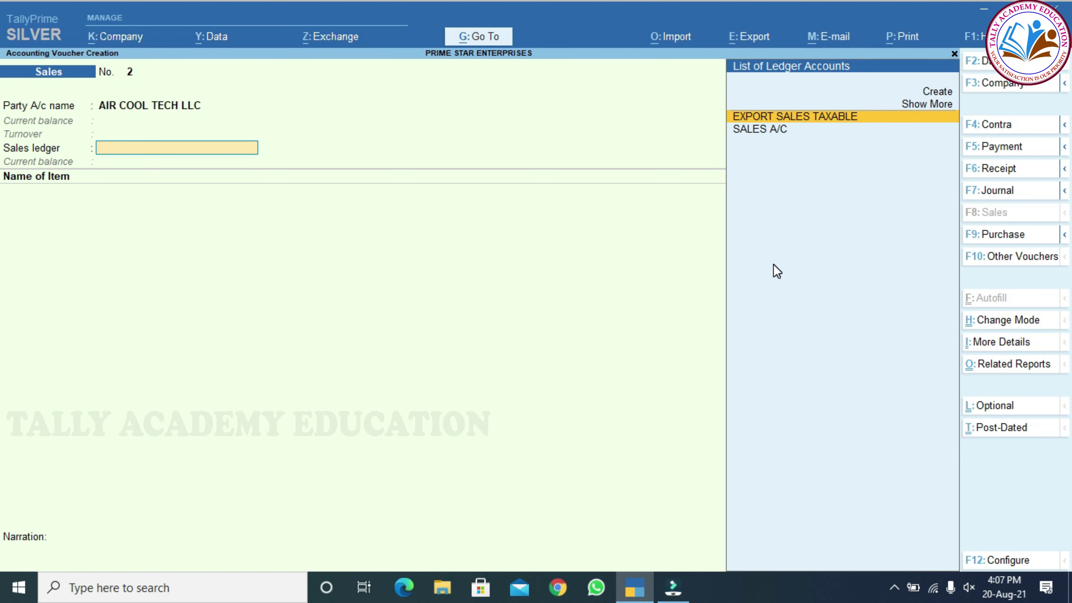
# Step: Choose EXPORT SALES TAXABLE as the sales ledger and classify the transaction as Exports Taxable
pyautogui.press('Return')
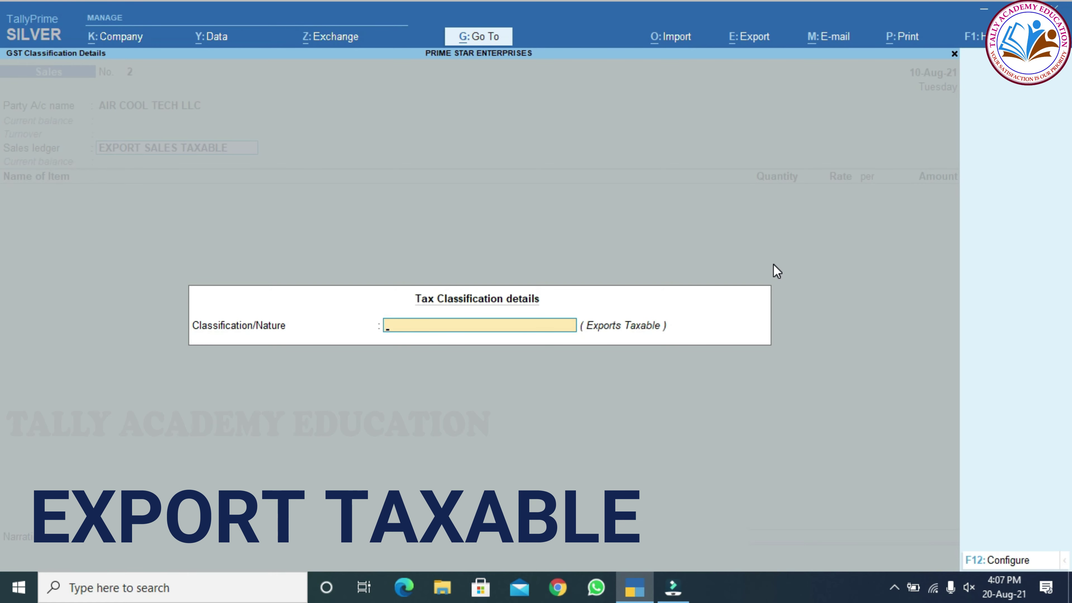
pyautogui.write('EXPO')
pyautogui.press('Down')
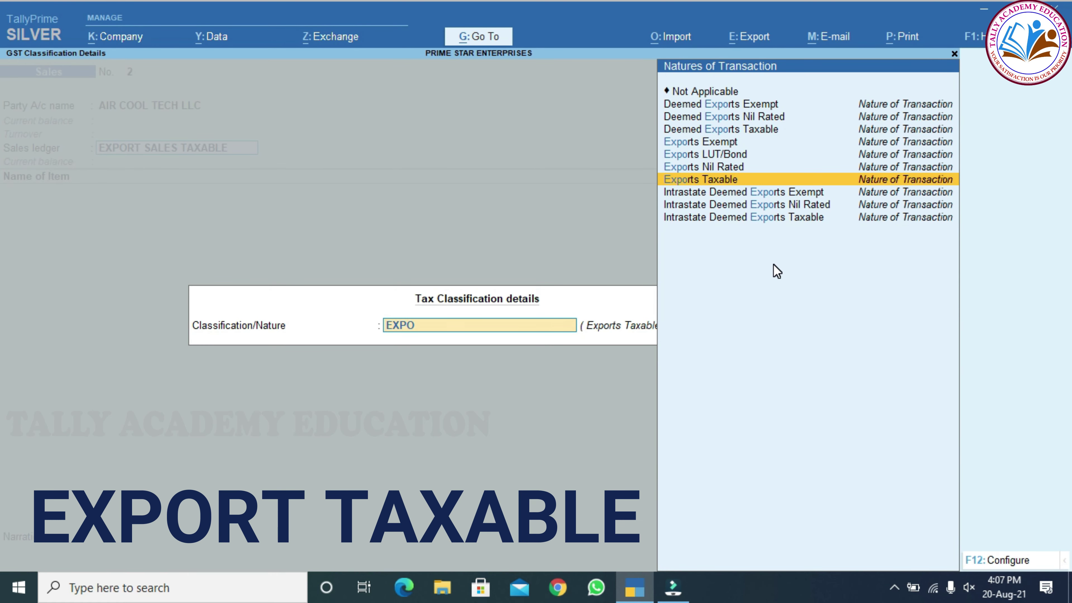
pyautogui.press('Return')
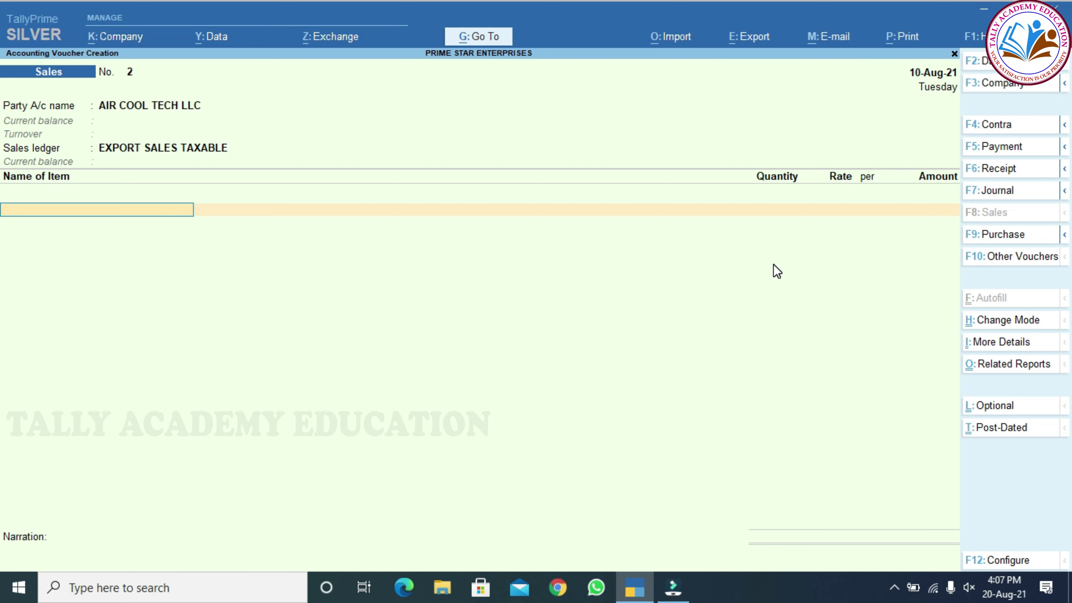
# Step: Add the stock item AIR COOLER 36LTR with a quantity of 200 Nos, continuing past the stock warning
pyautogui.write('AIR')
pyautogui.press('Return')
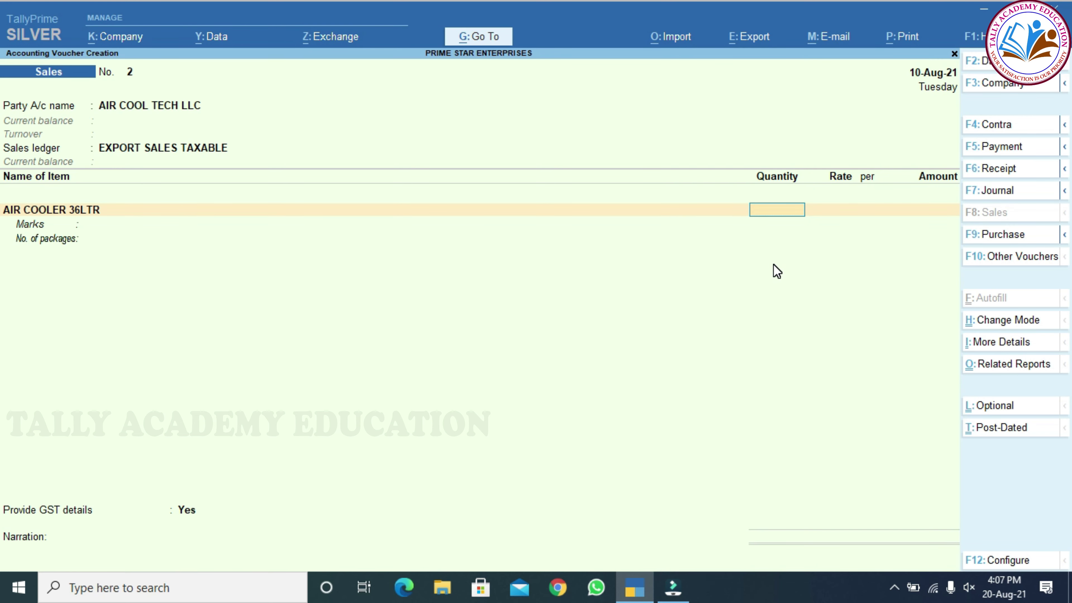
pyautogui.write('200')
pyautogui.press('Return')
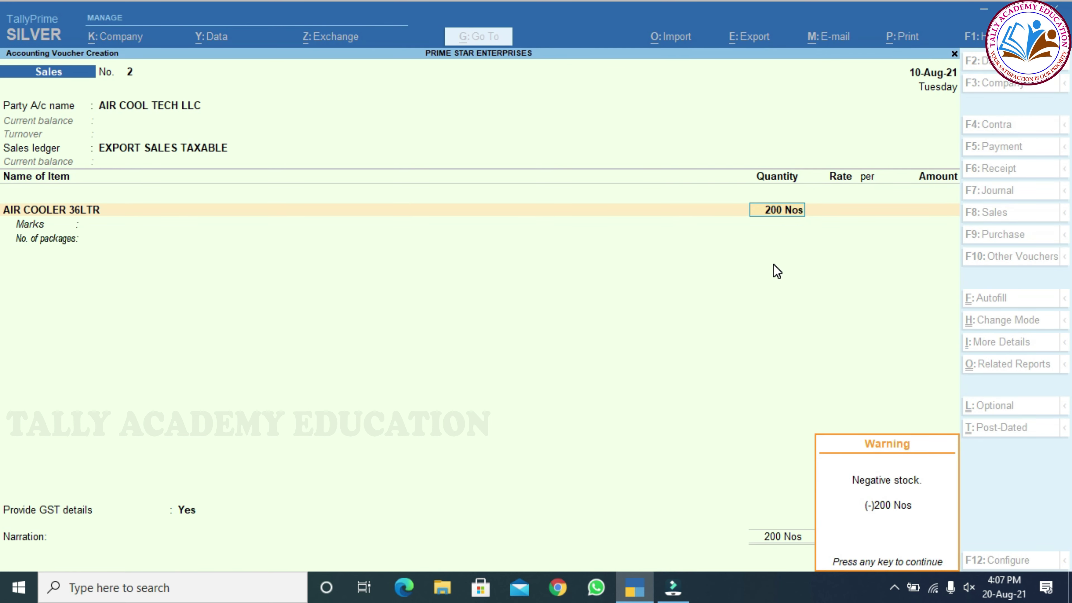
pyautogui.press('Return')
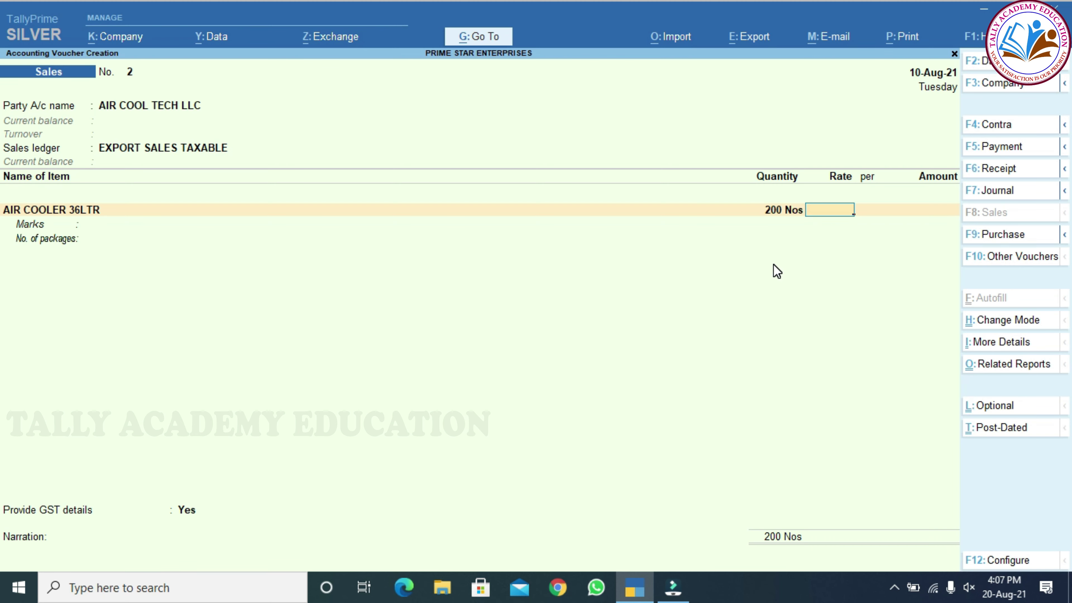
# Step: Calculate the unit price in dollars as 8000/75 in the built-in calculator
pyautogui.hotkey('ctrl', 'n')
pyautogui.write('8')
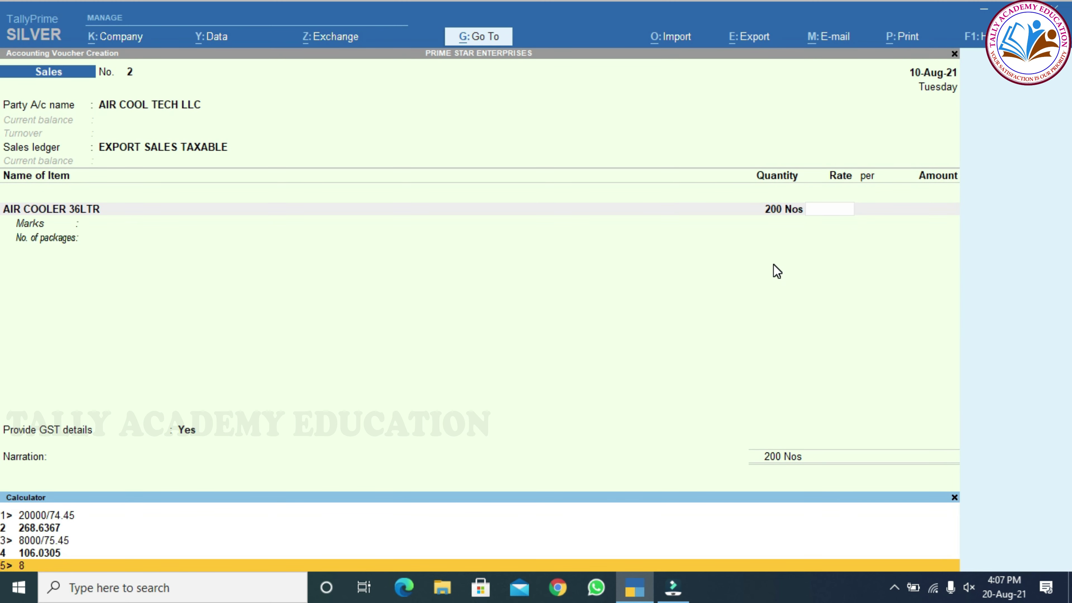
pyautogui.write('000/75')
pyautogui.press('Return')
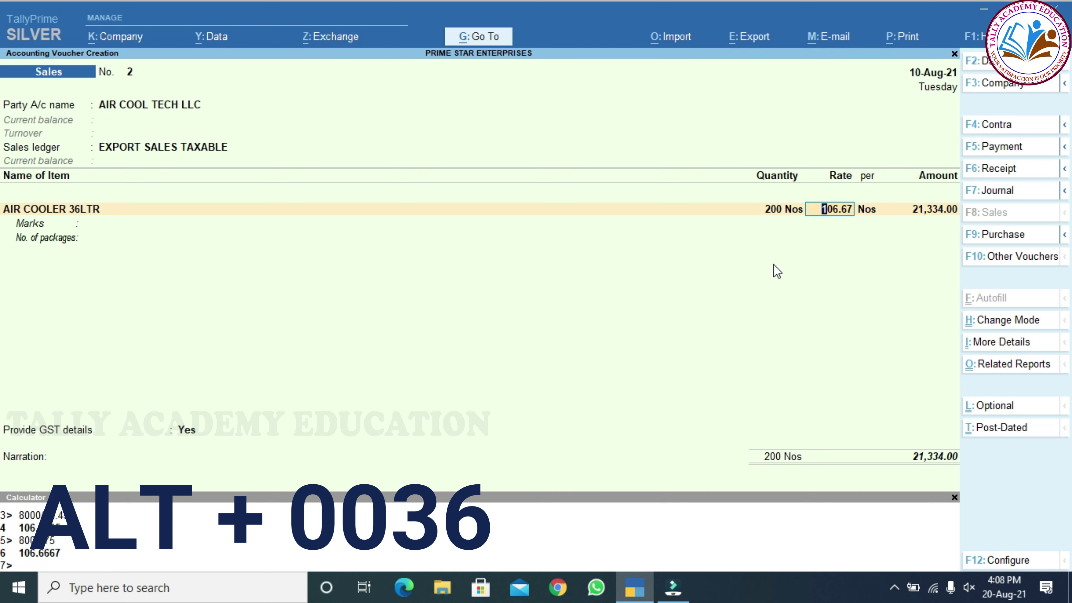
# Step: Set the AIR COOLER 36LTR rate to $ 106.66 per Nos, accepting the ₹ 75/$ exchange rate and the resulting amount
pyautogui.press('alt')
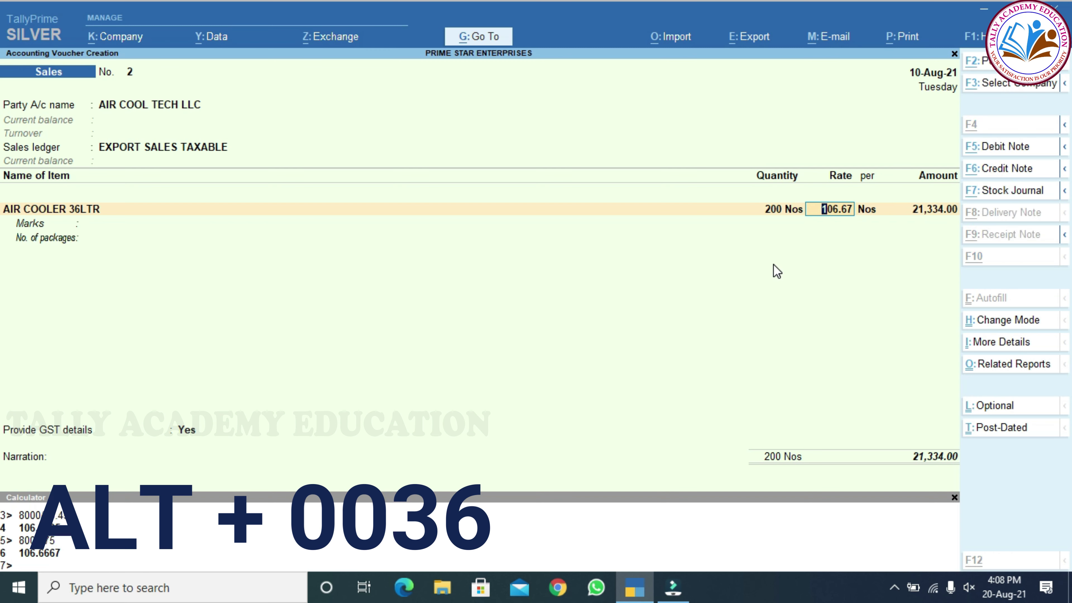
pyautogui.write('$ ')
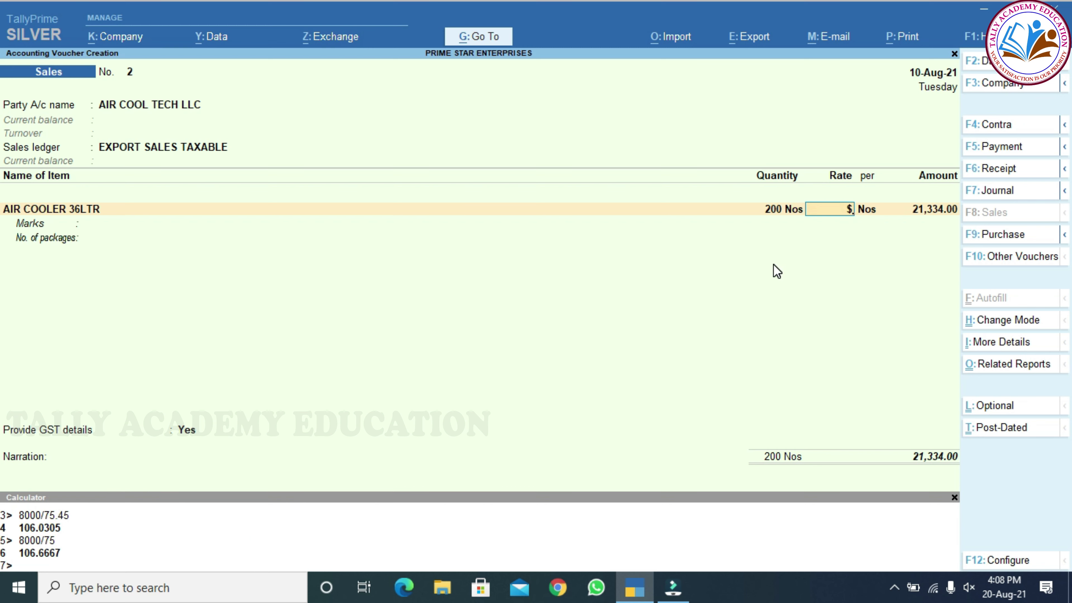
pyautogui.write('106.66')
pyautogui.press('Return')
pyautogui.press('Return')
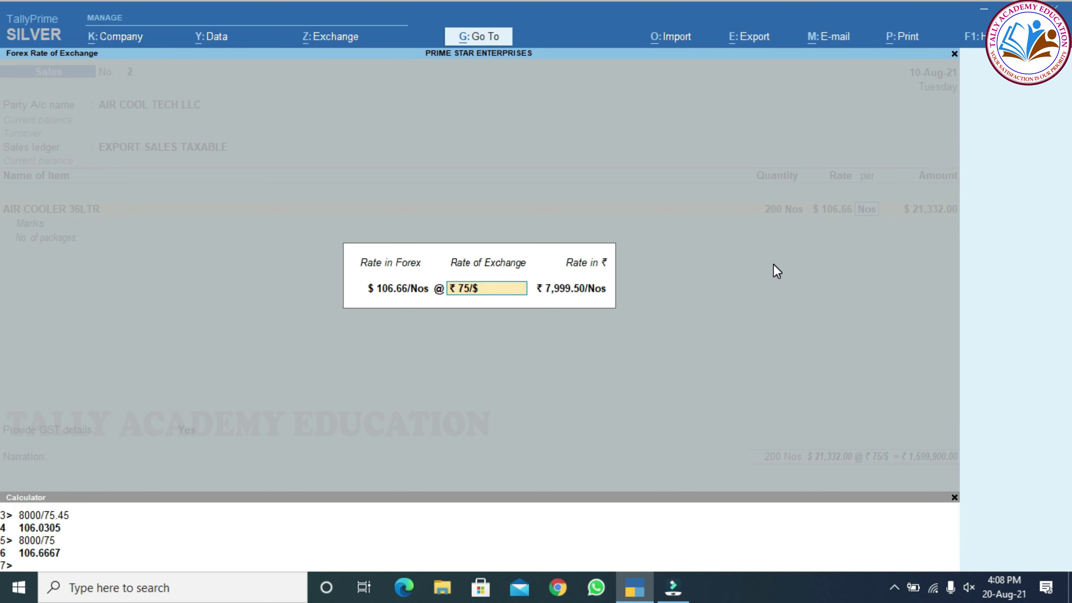
pyautogui.press('Return')
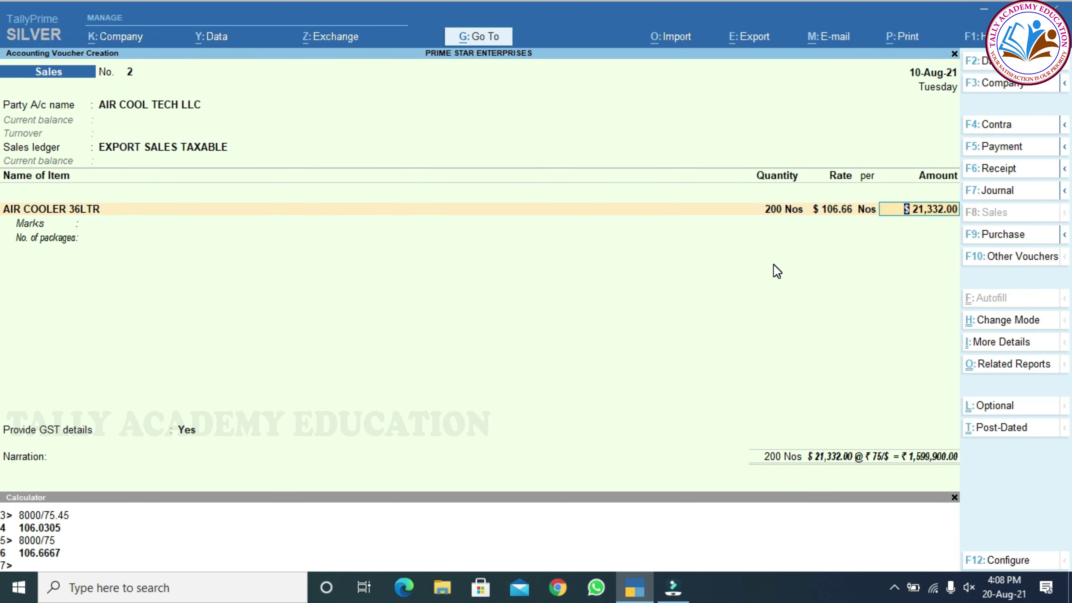
pyautogui.press('Return')
# Step: Enter AMO as the marks and 18 as the number of packages for the AIR COOLER 36LTR item
pyautogui.press('Return')
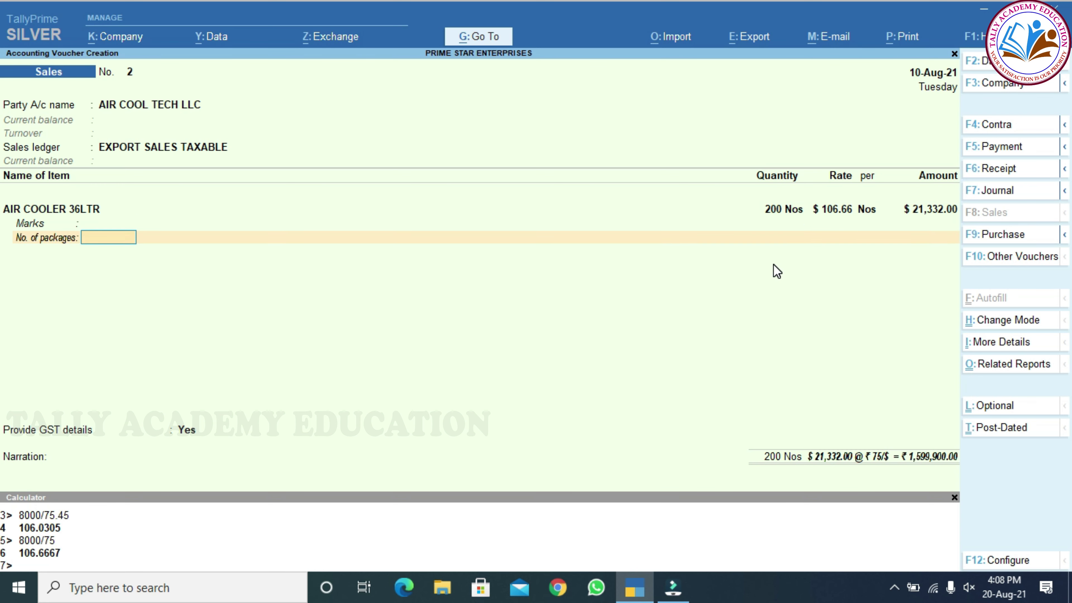
pyautogui.press('BackSpace')
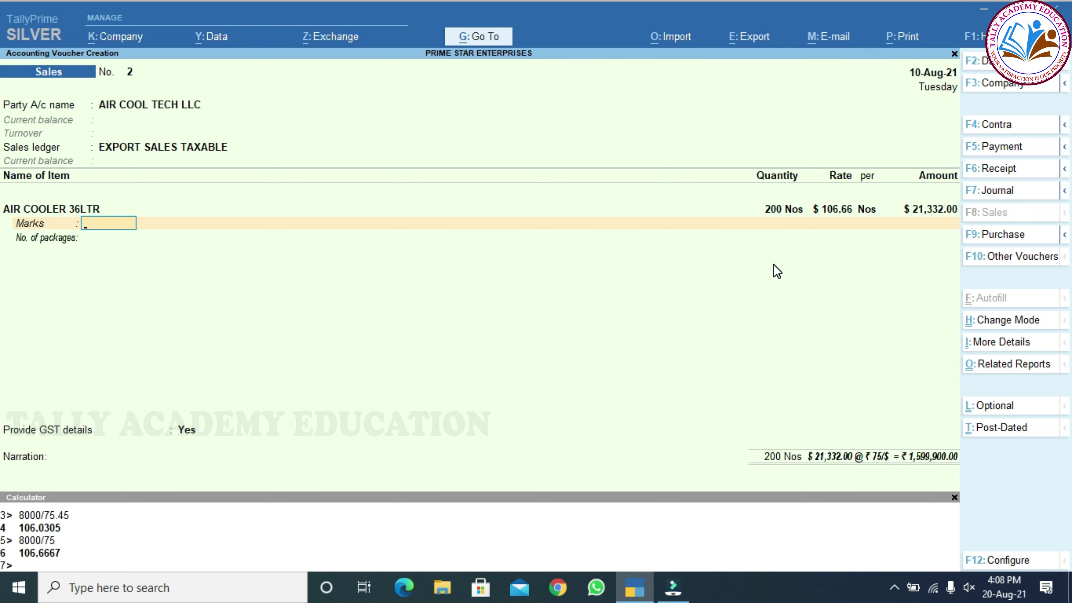
pyautogui.write('AM')
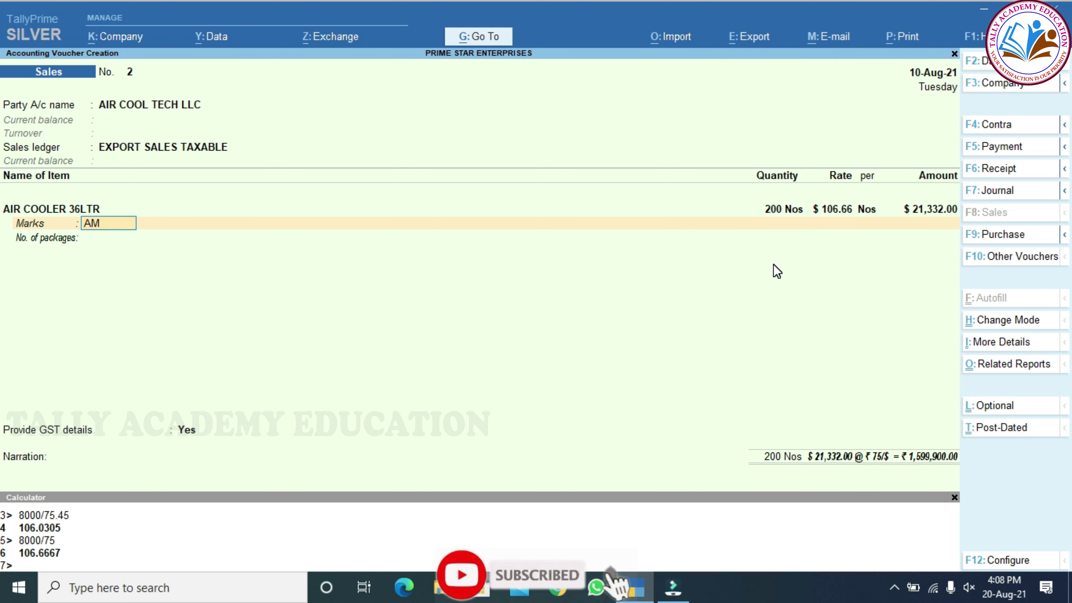
pyautogui.write('O')
pyautogui.press('Return')
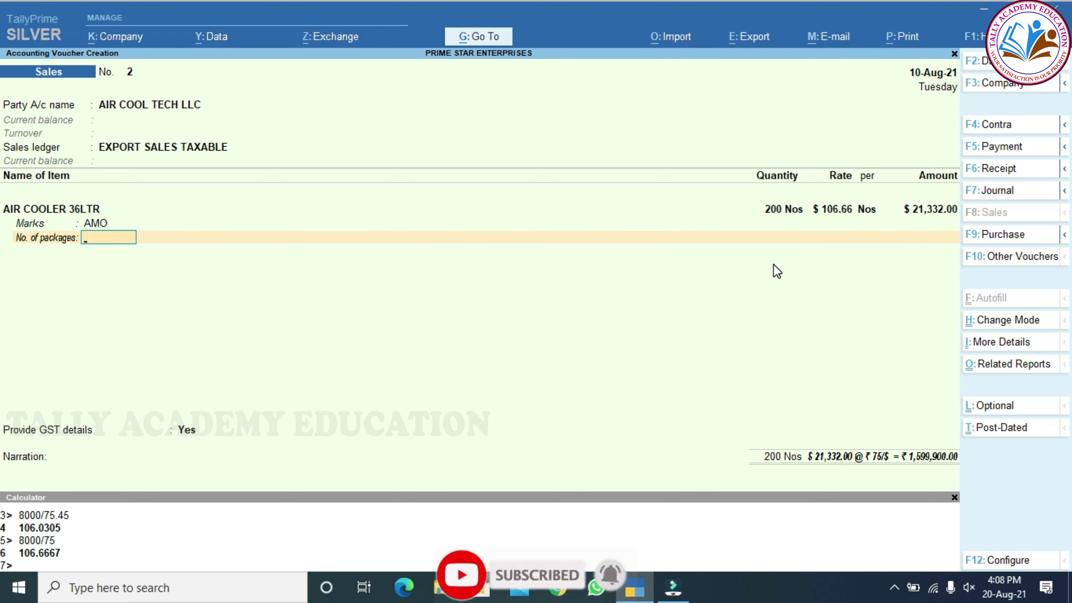
pyautogui.write('18')
pyautogui.press('Return')
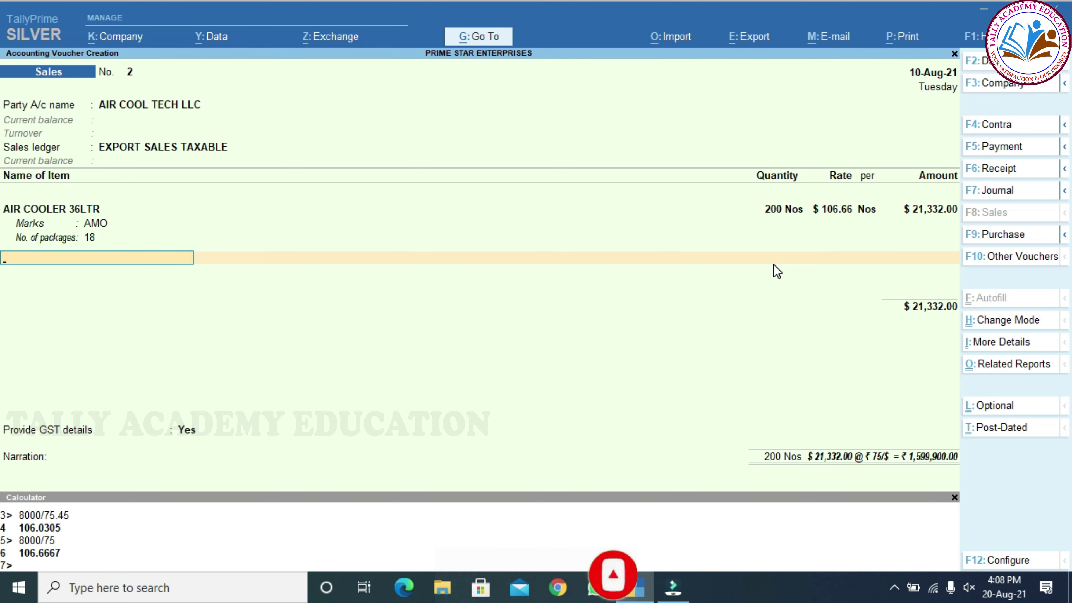
# Step: Add the IGST ledger below the stock item with its calculated tax amount and finish the ledger entries
pyautogui.press('Return')
pyautogui.write('IG')
pyautogui.press('Return')
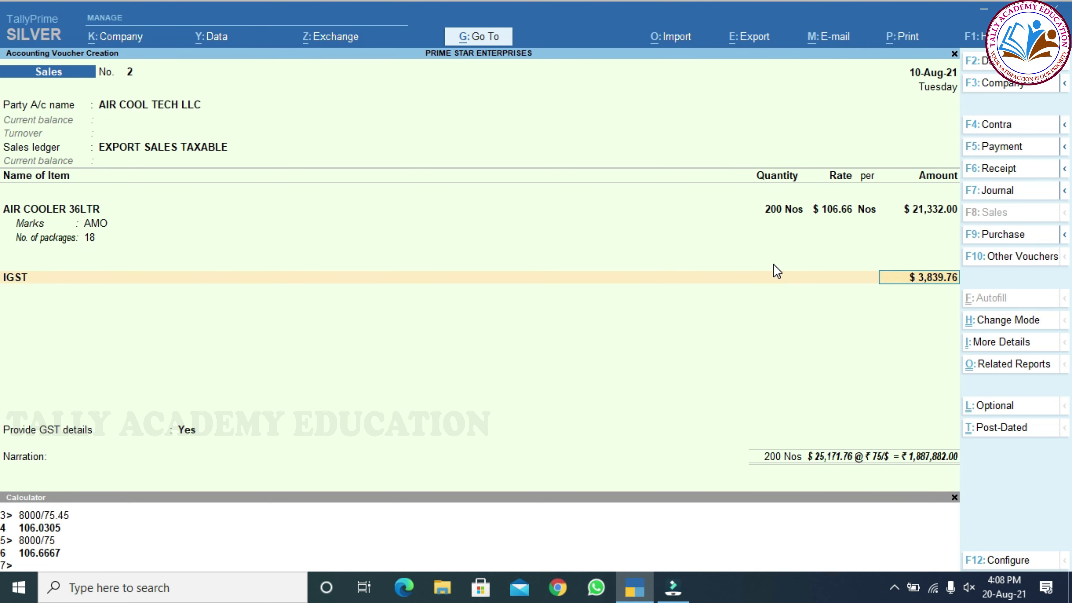
pyautogui.press('Return')
pyautogui.press('Return')
pyautogui.press('Return')
pyautogui.press('Return')
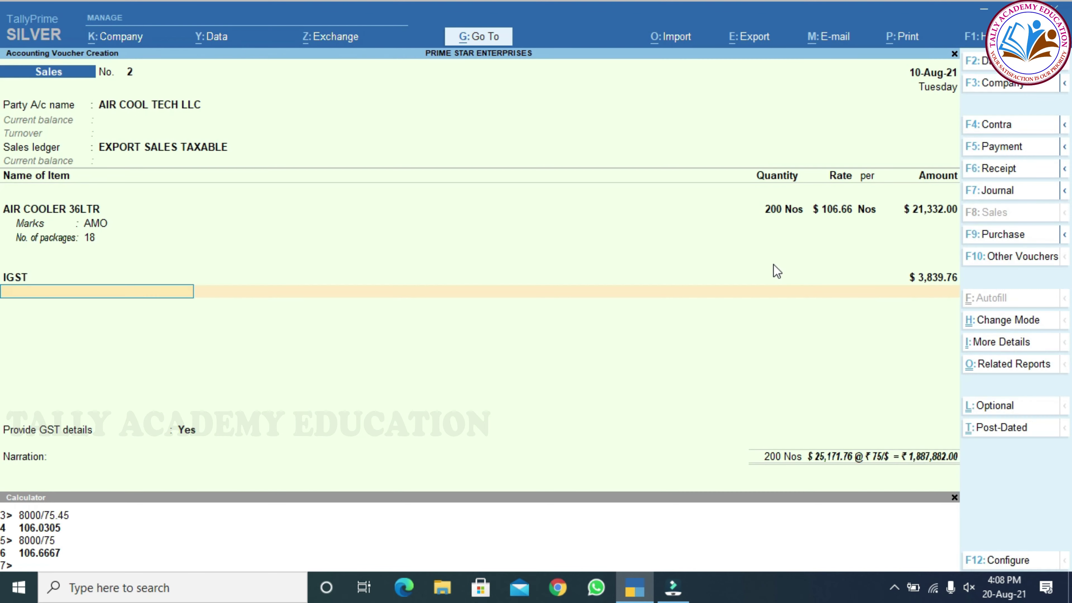
pyautogui.press('Return')
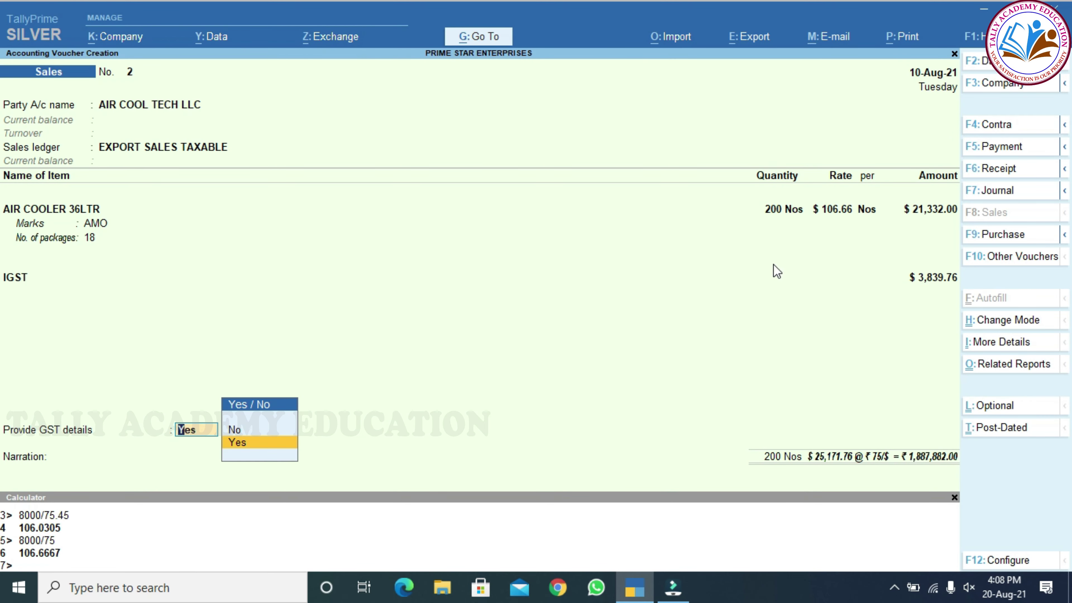
# Step: Provide the GST details, keeping the shipping bill number, date and port code, and save the sales voucher without a narration
pyautogui.press('Return')
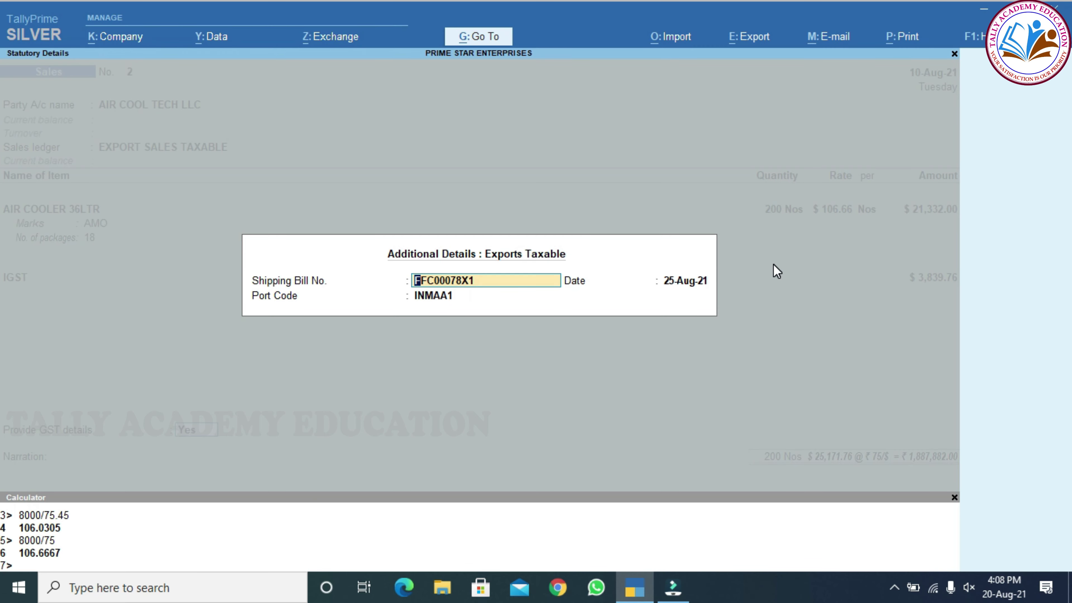
pyautogui.press('Return')
pyautogui.press('Return')
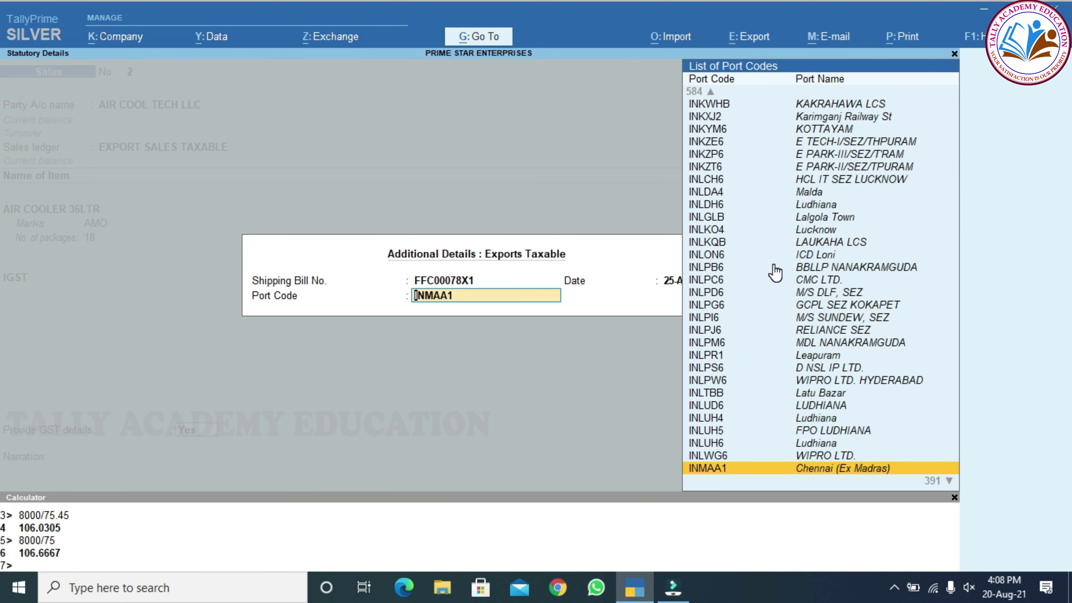
pyautogui.press('Return')
pyautogui.press('Return')
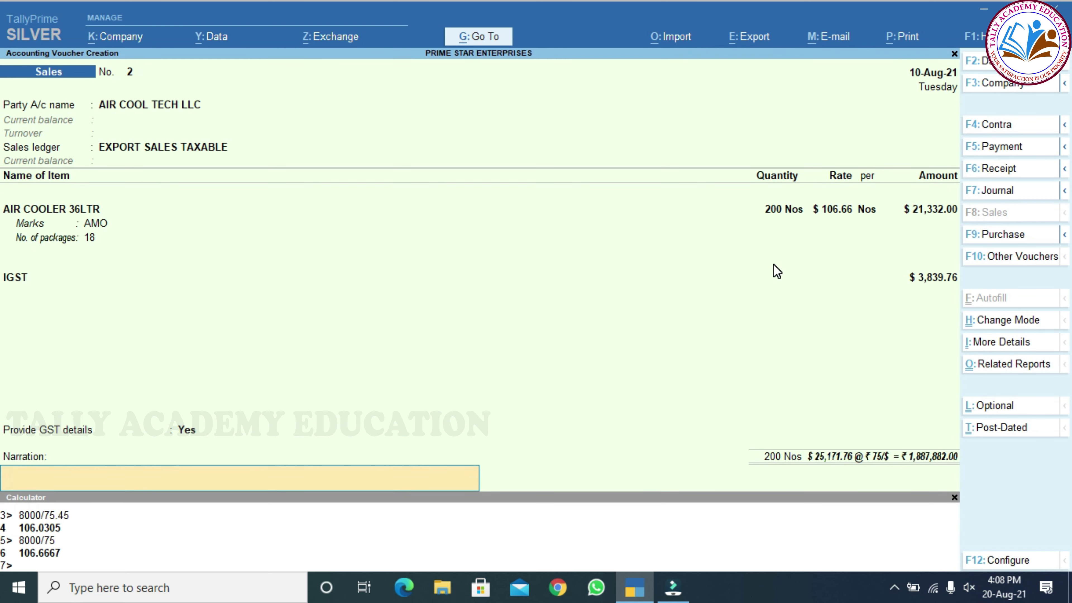
pyautogui.press('Return')
pyautogui.press('Return')
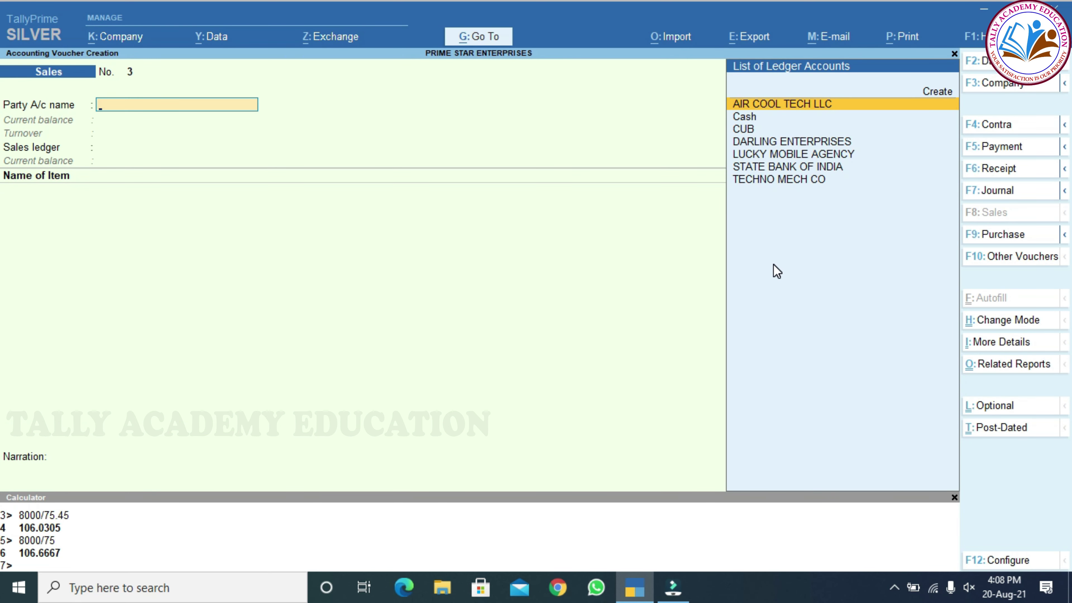
# Step: Open the saved sales voucher of AIR COOL TECH LLC from its ledger account
pyautogui.press('Escape')
pyautogui.press('d')
pyautogui.press('a')
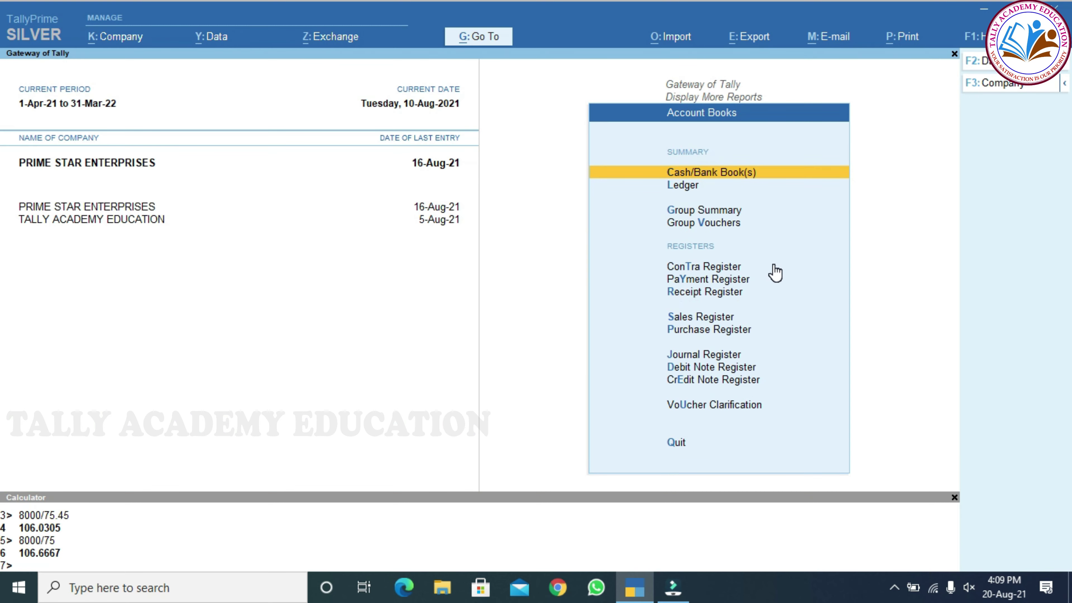
pyautogui.press('l')
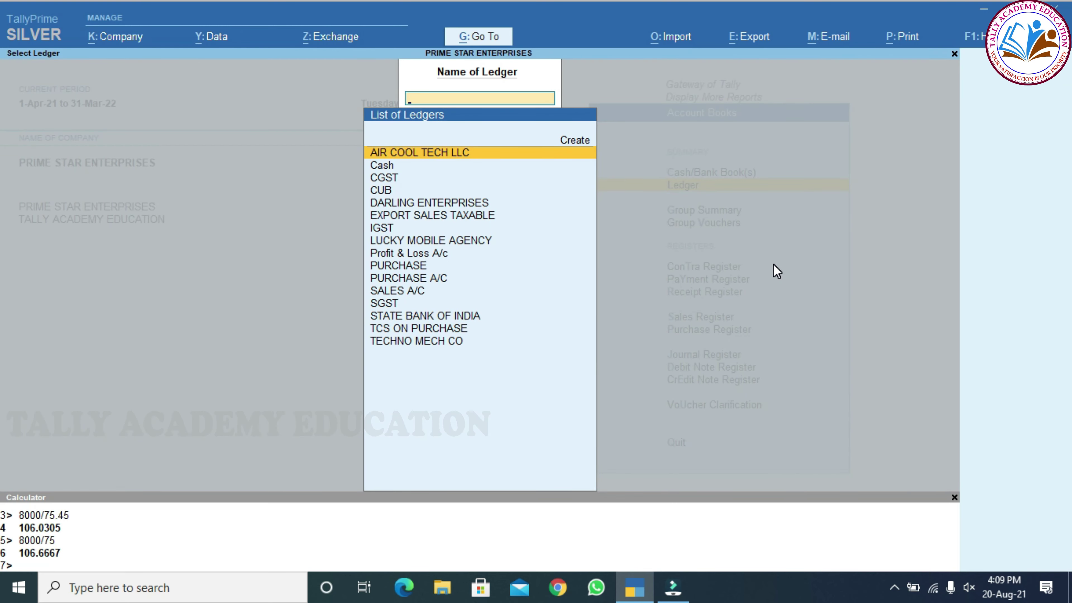
pyautogui.press('Return')
pyautogui.press('Return')
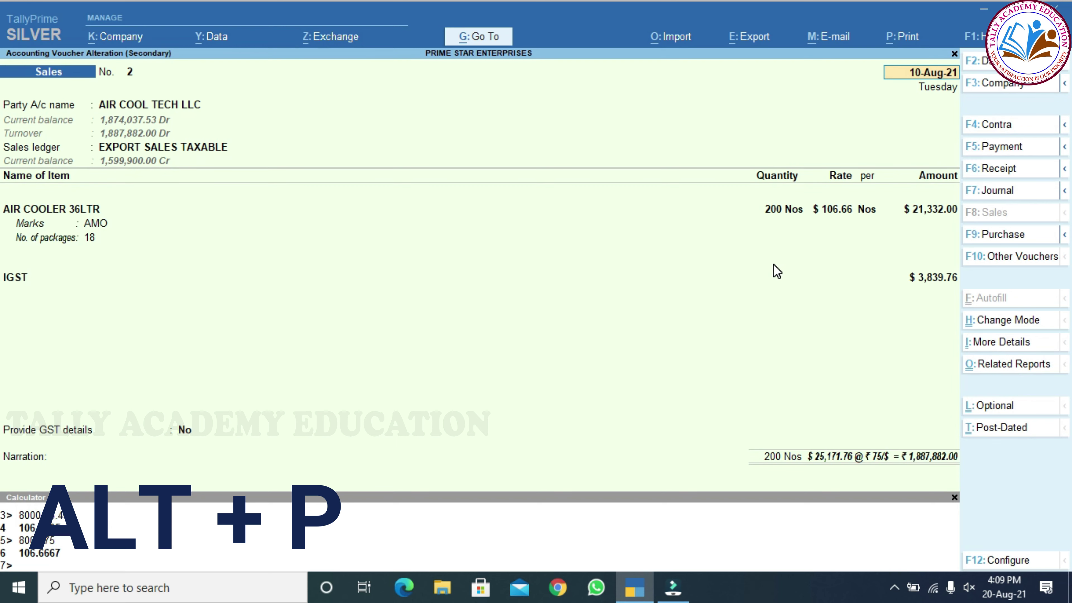
# Step: Preview the voucher's tax invoice, examine its export, item, tax and bank details, and return to the Gateway of Tally
pyautogui.hotkey('alt', 'p')
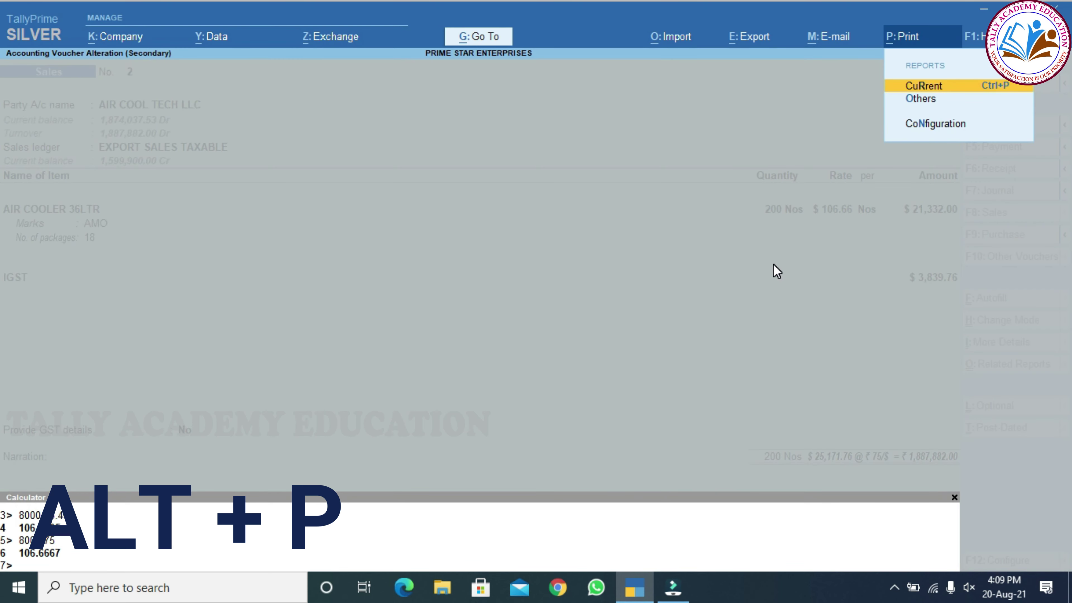
pyautogui.press('Return')
pyautogui.press('i')
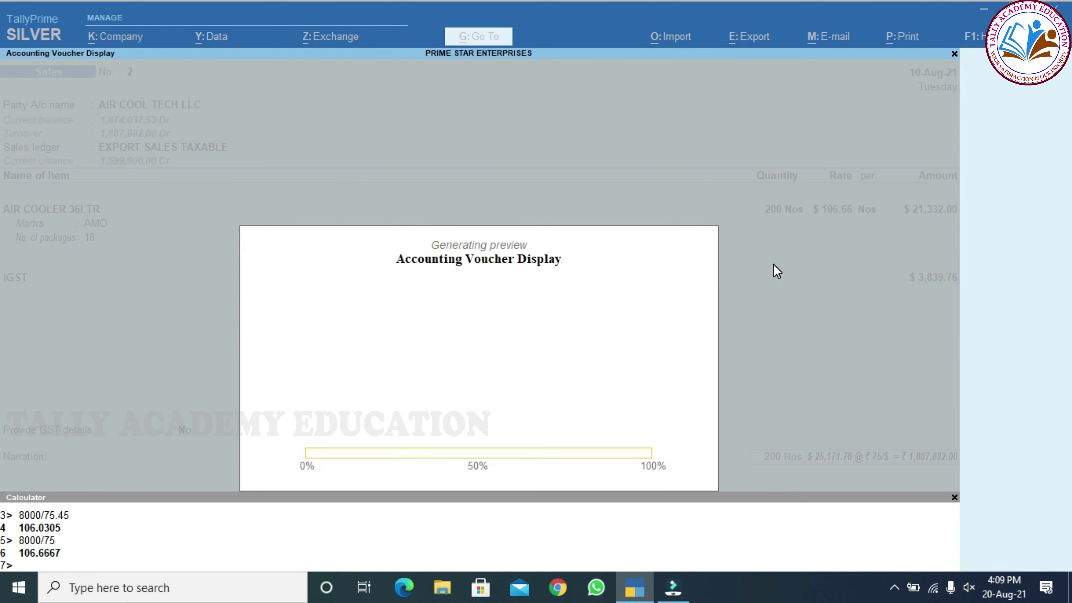
pyautogui.hotkey('alt', 'z')
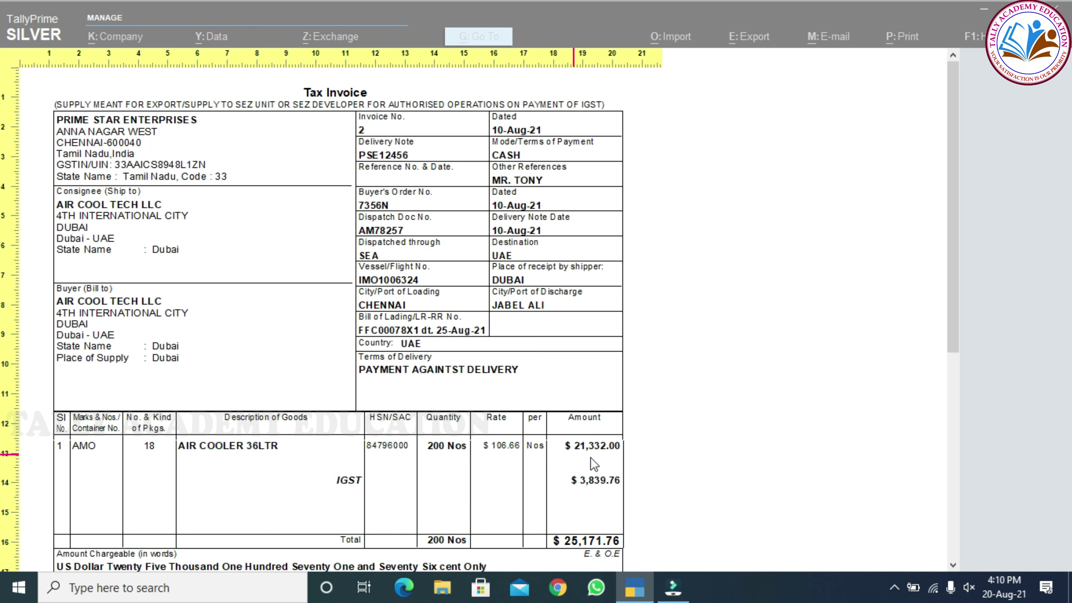
pyautogui.moveTo(962, 325); pyautogui.dragTo(968, 413)
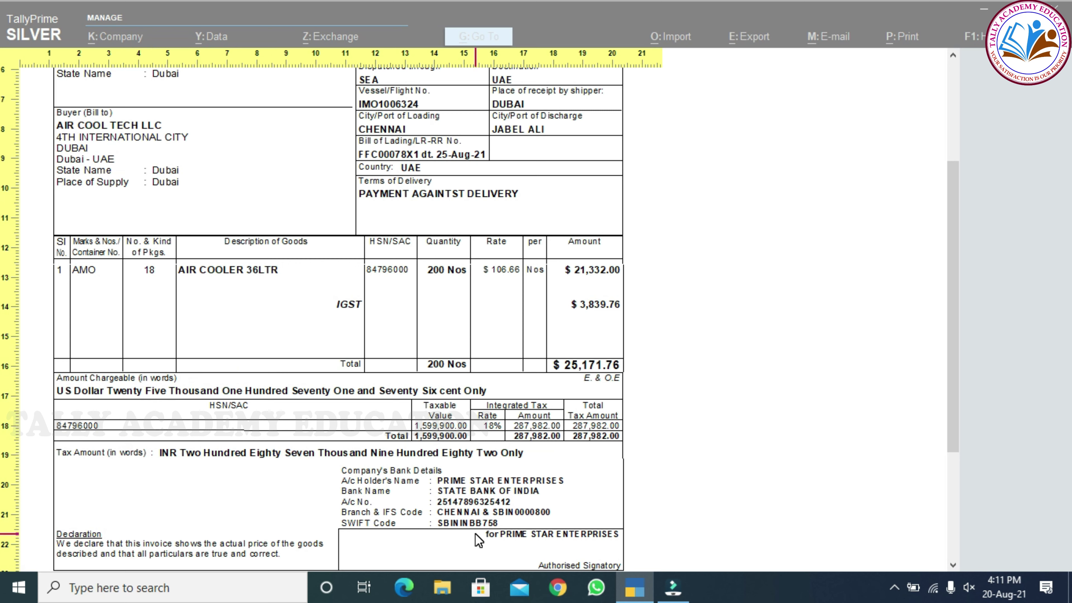
pyautogui.press('Escape')
pyautogui.press('Escape')
pyautogui.press('Escape')
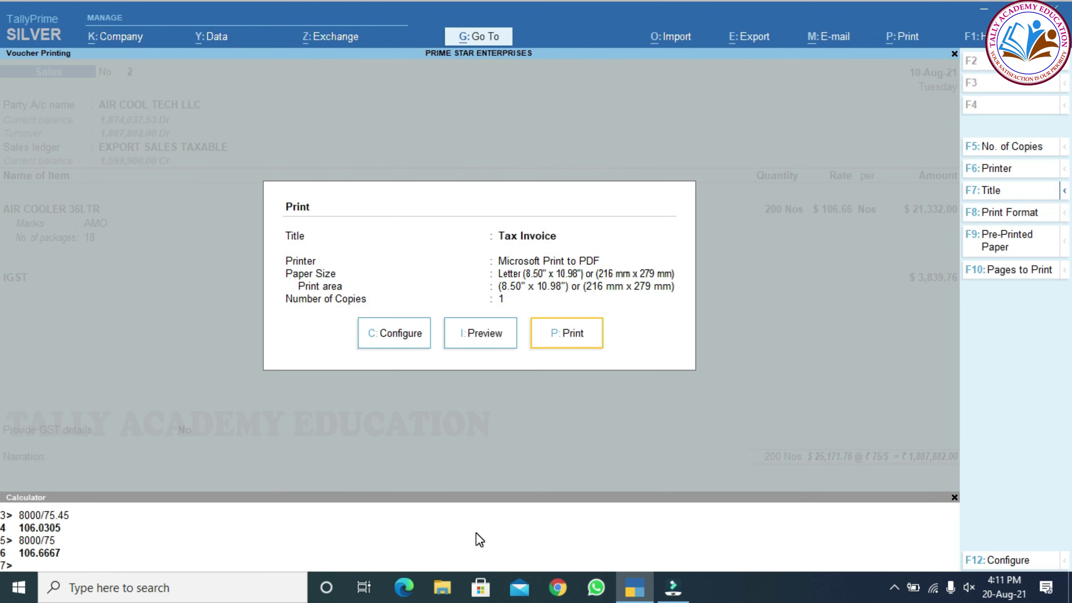
# Step: Open the Sales voucher type for alteration
pyautogui.press('Down')
pyautogui.press('Return')
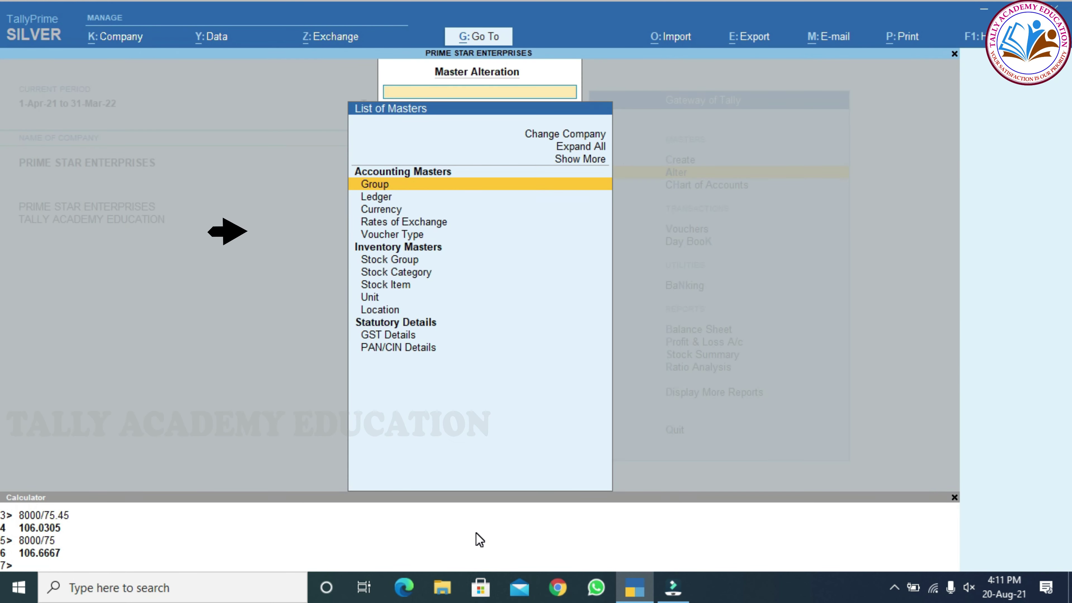
pyautogui.press('Down')
pyautogui.press('Down')
pyautogui.press('Down')
pyautogui.press('Down')
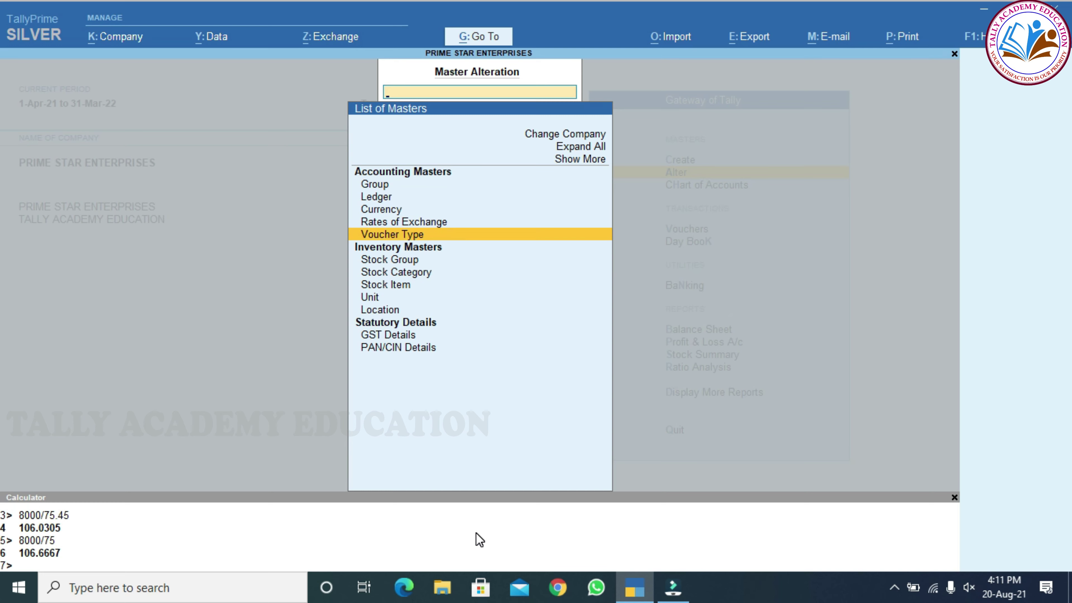
pyautogui.press('Return')
pyautogui.press('Down')
pyautogui.press('Down')
pyautogui.press('Down')
pyautogui.press('Down')
pyautogui.press('Down')
pyautogui.press('Down')
pyautogui.press('Down')
pyautogui.press('Down')
pyautogui.press('Down')
pyautogui.press('Down')
pyautogui.press('Down')
pyautogui.press('Down')
pyautogui.press('Down')
pyautogui.press('Down')
pyautogui.press('Down')
pyautogui.press('Down')
pyautogui.press('Down')
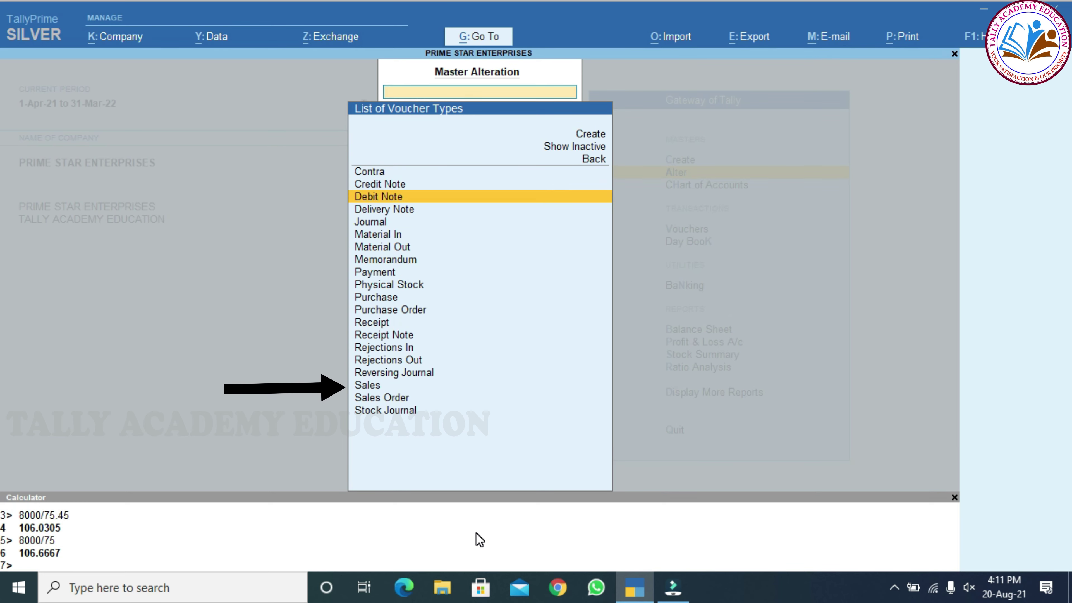
pyautogui.press('Return')
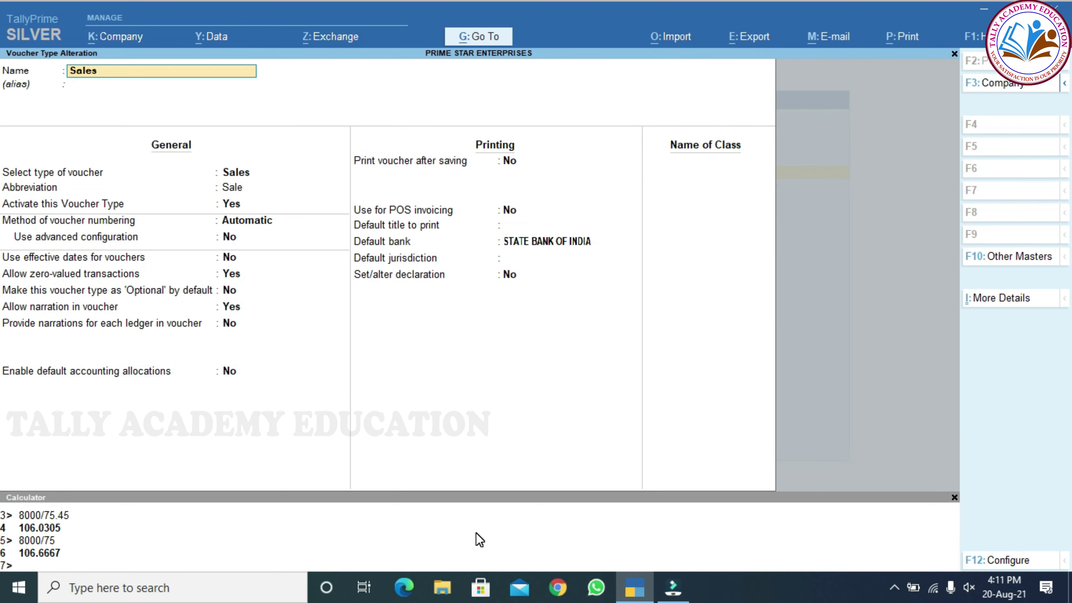
# Step: Examine the default bank setting of the Sales voucher type and leave without saving any change
pyautogui.click(526, 241)
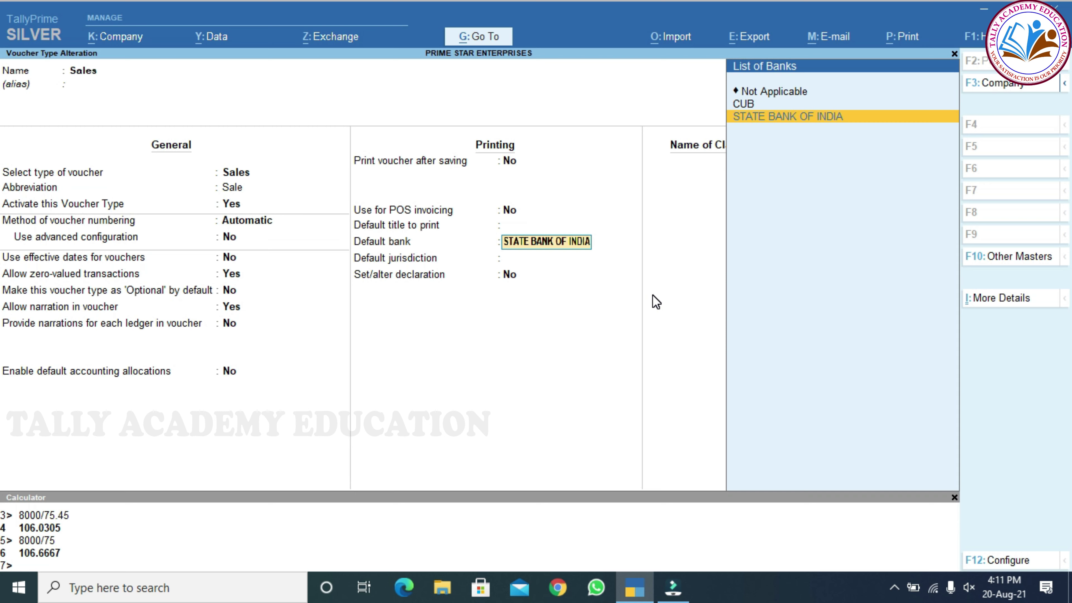
pyautogui.press('Escape')
pyautogui.press('Escape')
pyautogui.press('y')
pyautogui.press('Escape')
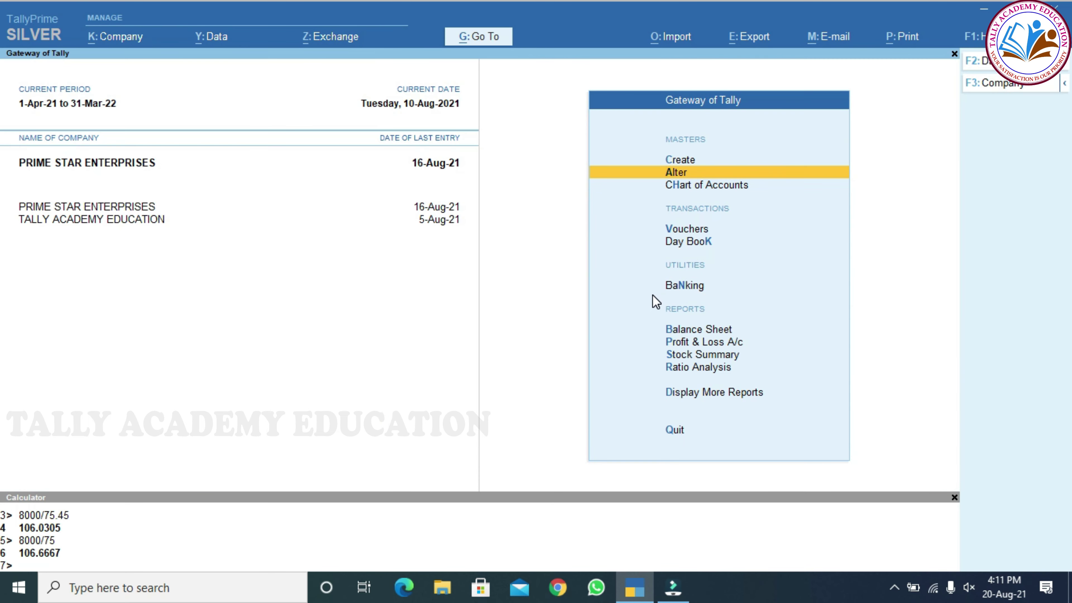
# Step: Open the AIR COOL TECH LLC sales voucher from the Day Book and bring up its print settings
pyautogui.press('Up')
pyautogui.press('d')
pyautogui.press('k')
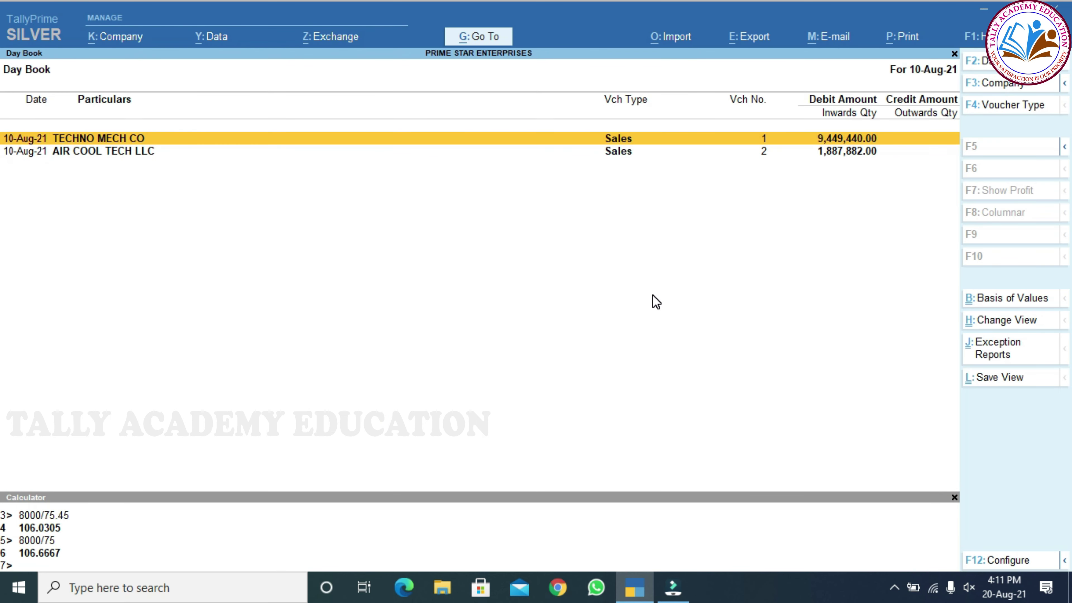
pyautogui.press('Down')
pyautogui.press('Return')
pyautogui.hotkey('ctrl', 'p')
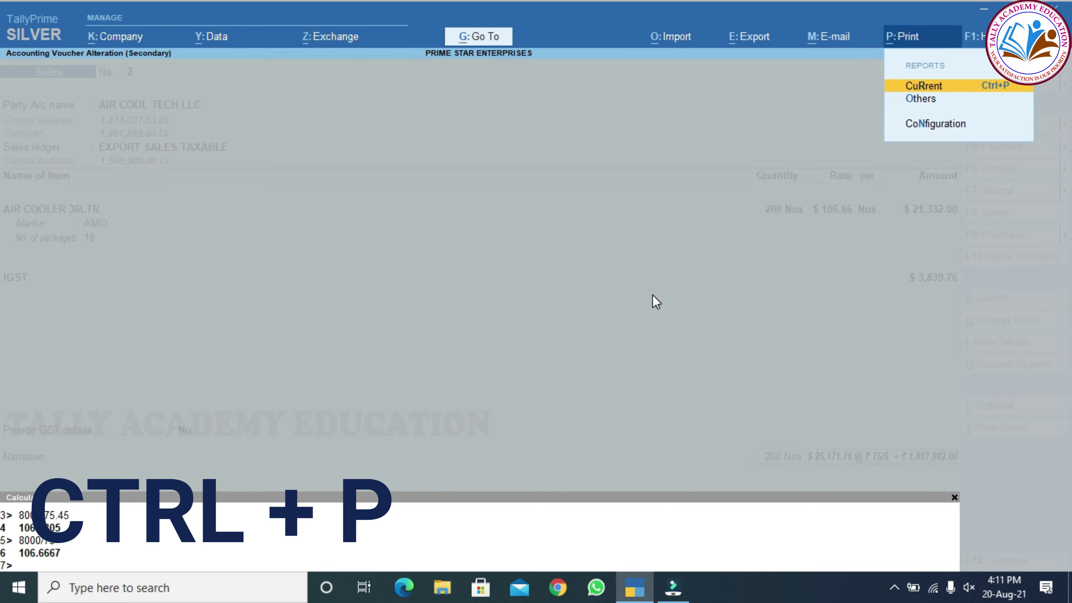
pyautogui.press('Return')
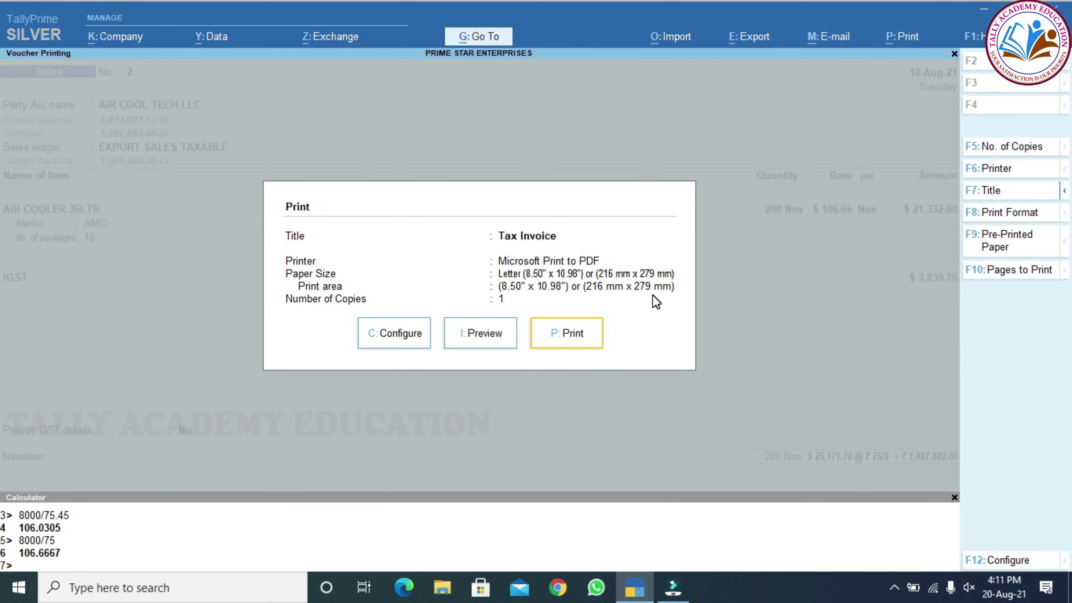
# Step: Open the tax invoice's print configuration and examine its voucher, statutory and header options
pyautogui.click(401, 339)
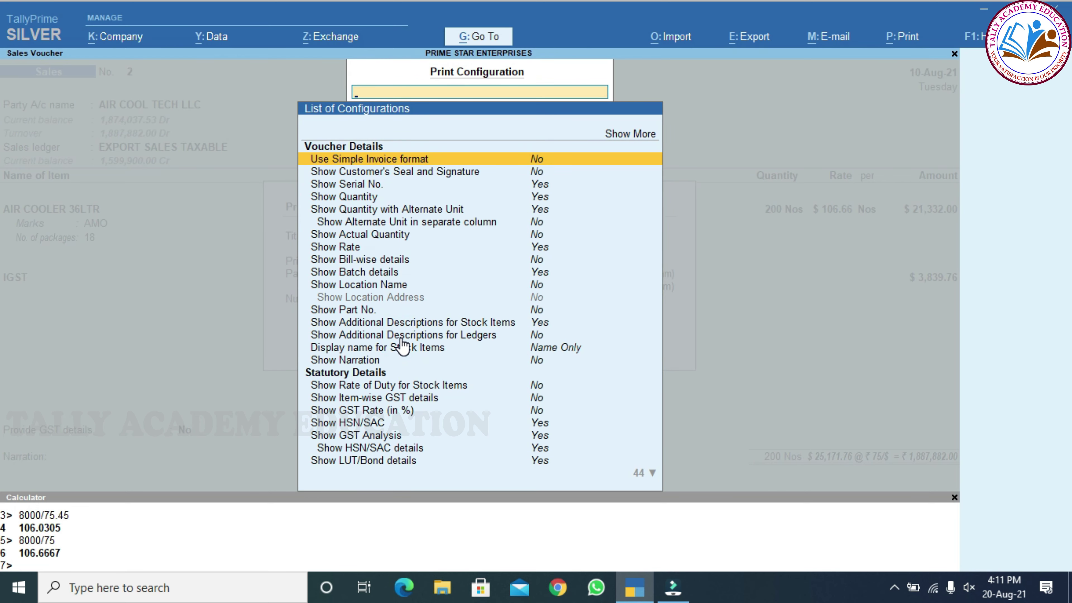
pyautogui.press('Down')
pyautogui.press('Down')
pyautogui.press('Down')
pyautogui.press('Down')
pyautogui.press('Down')
pyautogui.press('Down')
pyautogui.press('Down')
pyautogui.press('Down')
pyautogui.press('Down')
pyautogui.press('Down')
pyautogui.press('Down')
pyautogui.press('Down')
pyautogui.press('Down')
pyautogui.press('Down')
pyautogui.press('Down')
pyautogui.press('Down')
pyautogui.press('Down')
pyautogui.press('Down')
pyautogui.press('Down')
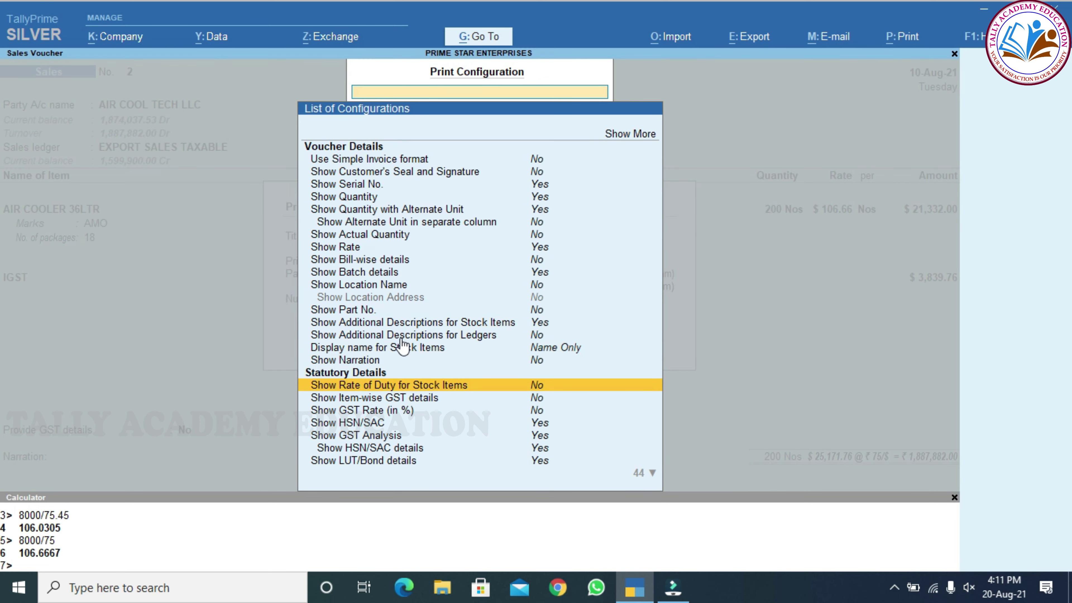
pyautogui.press('Down')
pyautogui.press('Down')
pyautogui.press('Down')
pyautogui.press('Down')
pyautogui.press('Down')
pyautogui.press('Down')
pyautogui.press('Down')
pyautogui.press('Down')
pyautogui.press('Down')
pyautogui.press('Down')
pyautogui.press('Down')
pyautogui.press('Down')
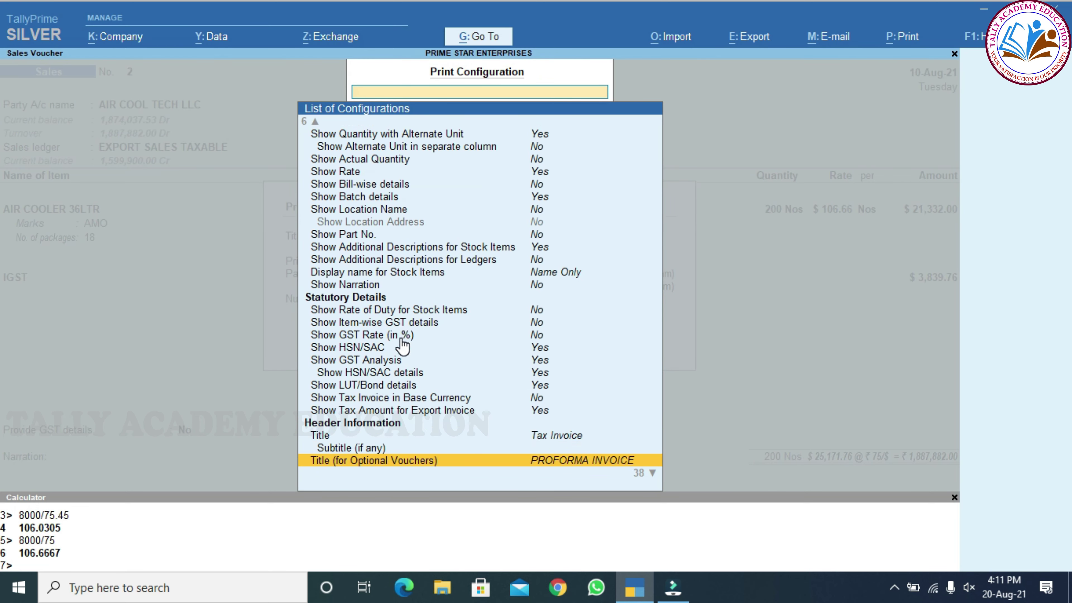
# Step: Examine the company's bank print options, including bank name, account holder's name and SWIFT code
pyautogui.press('Down')
pyautogui.press('Down')
pyautogui.press('Down')
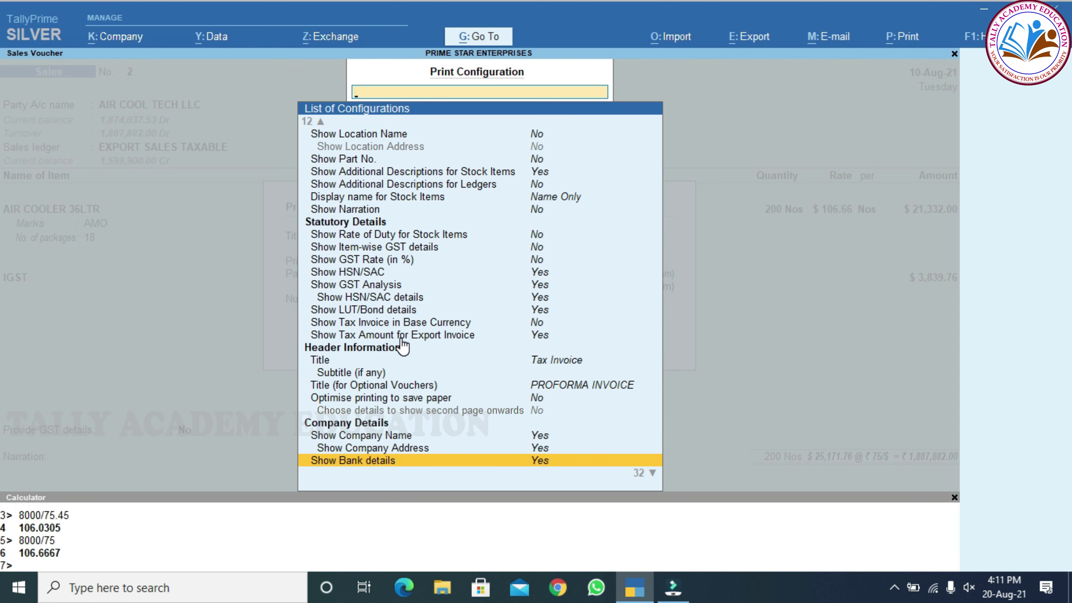
pyautogui.press('Down')
pyautogui.press('Up')
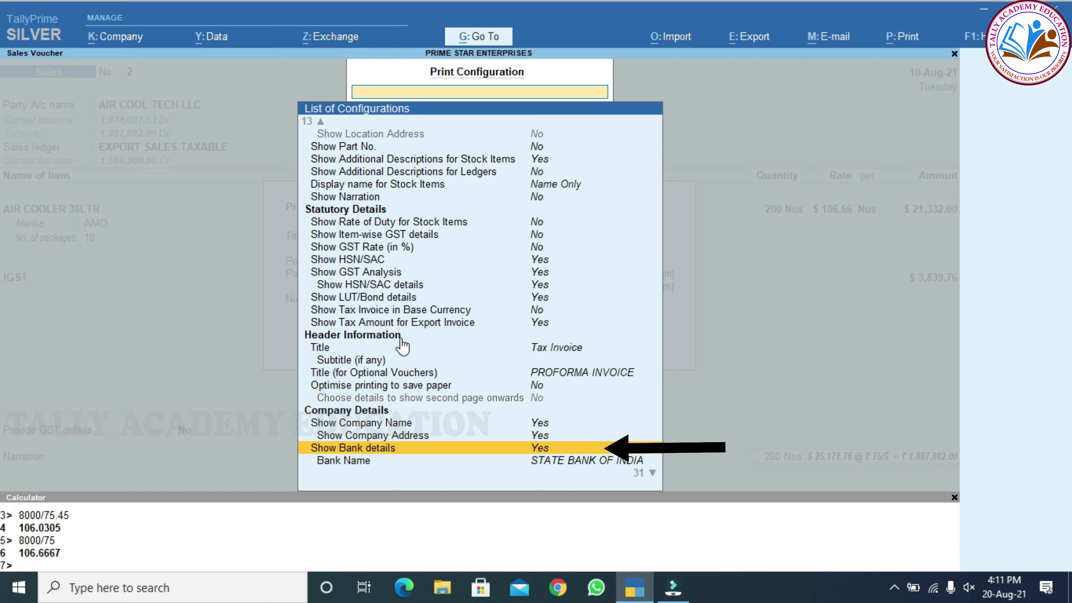
pyautogui.press('Down')
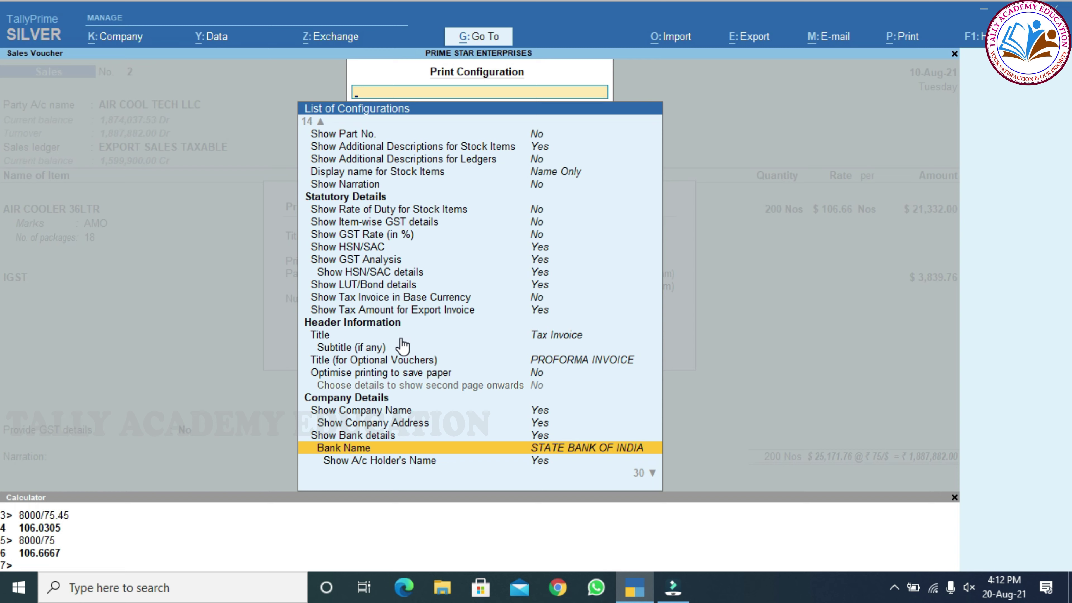
pyautogui.press('Down')
pyautogui.press('Down')
pyautogui.press('Down')
pyautogui.press('Down')
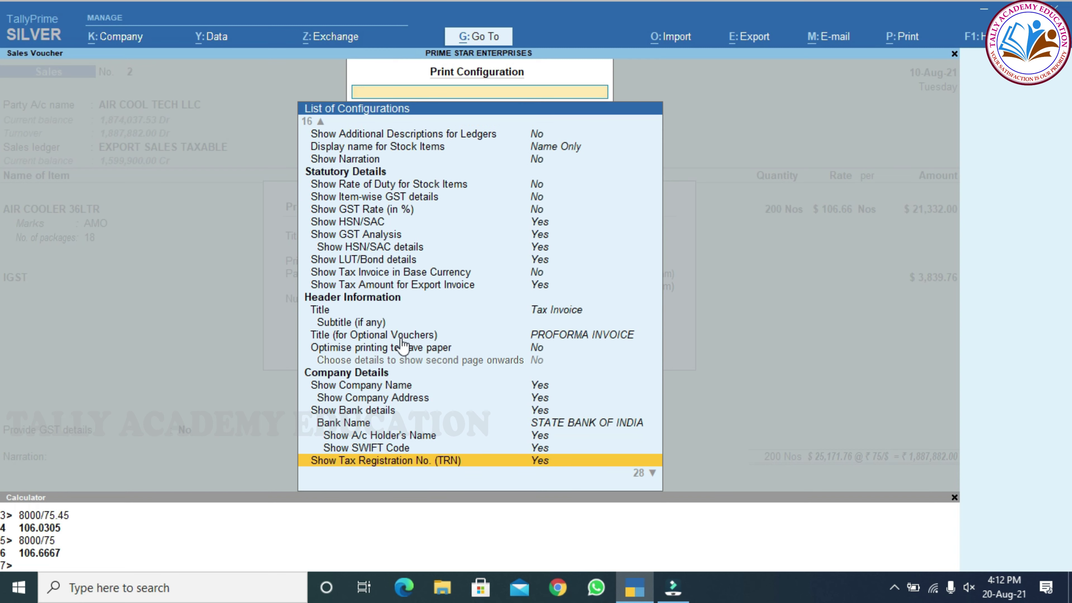
pyautogui.press('Up')
pyautogui.press('Up')
pyautogui.press('Up')
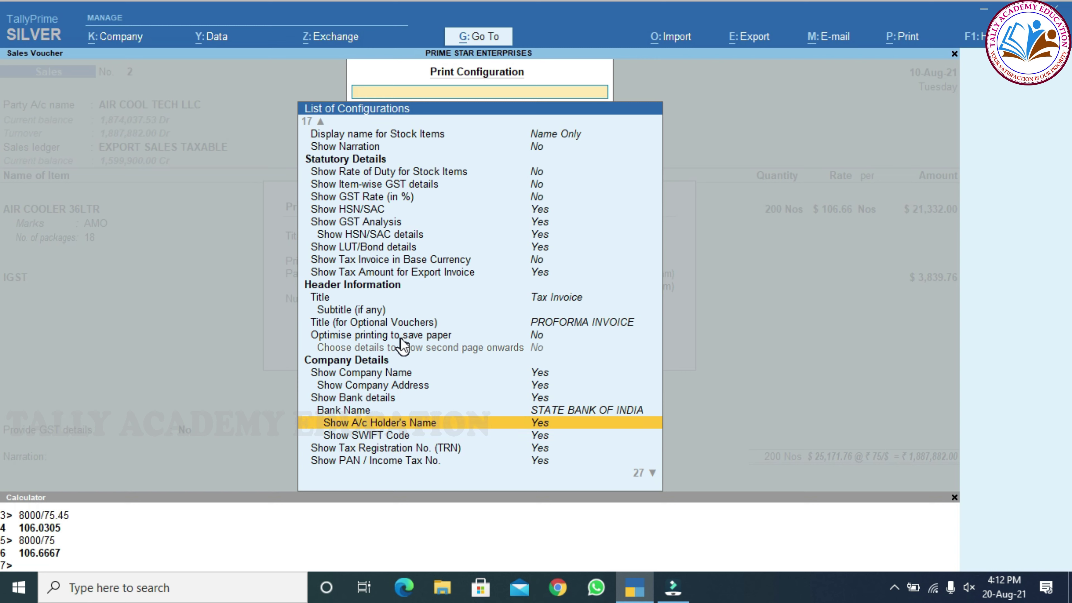
pyautogui.press('Down')
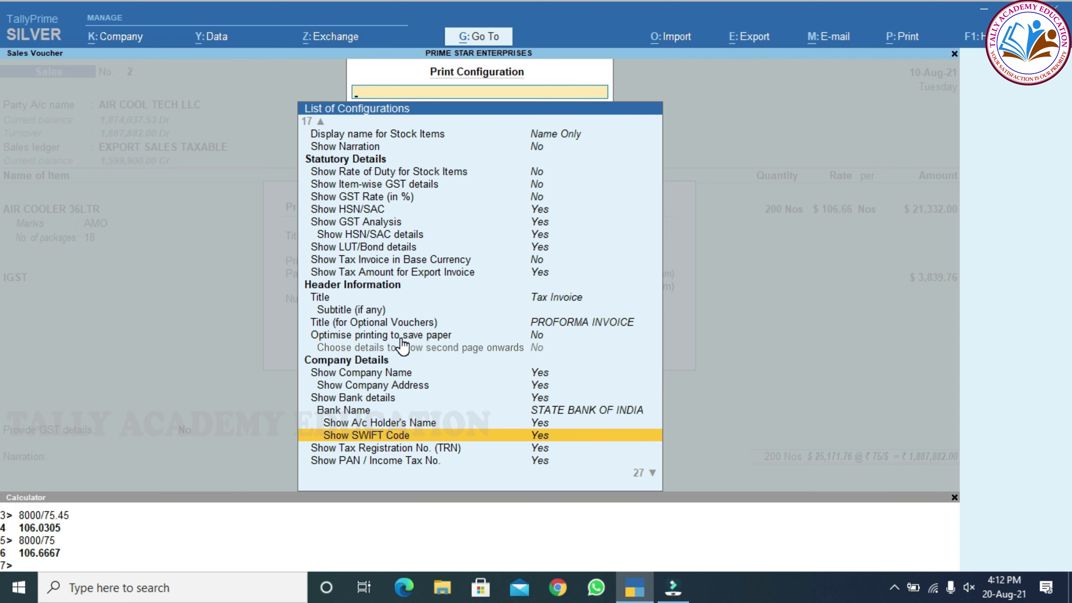
# Step: Examine the tax registration and party print options, then leave the configuration and the sales voucher without changing anything
pyautogui.press('Down')
pyautogui.press('Down')
pyautogui.press('Down')
pyautogui.press('Down')
pyautogui.press('Down')
pyautogui.press('Down')
pyautogui.press('Down')
pyautogui.press('Down')
pyautogui.press('Down')
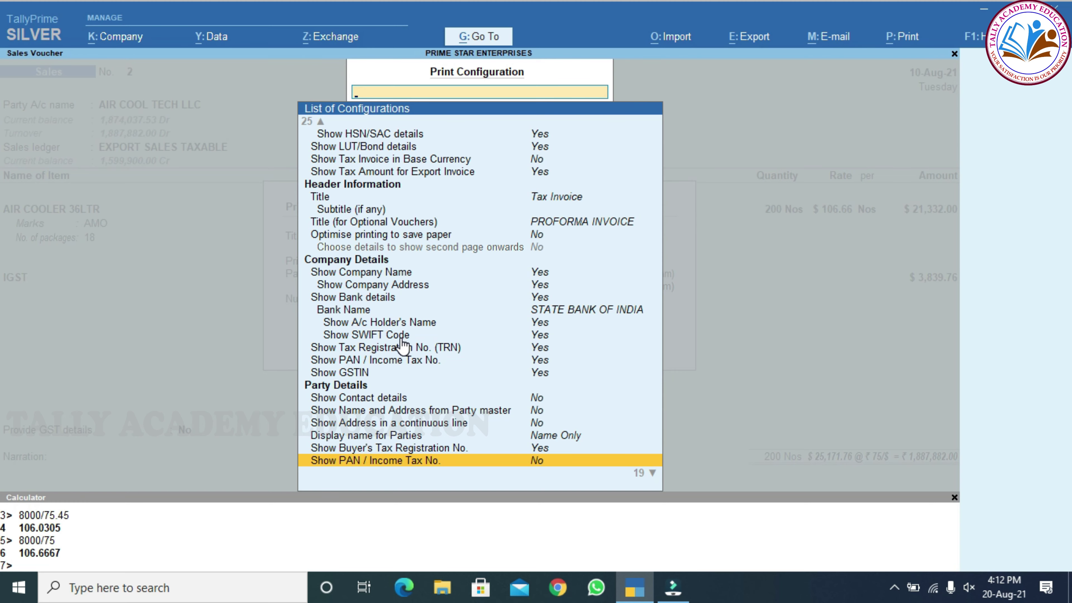
pyautogui.press('Escape')
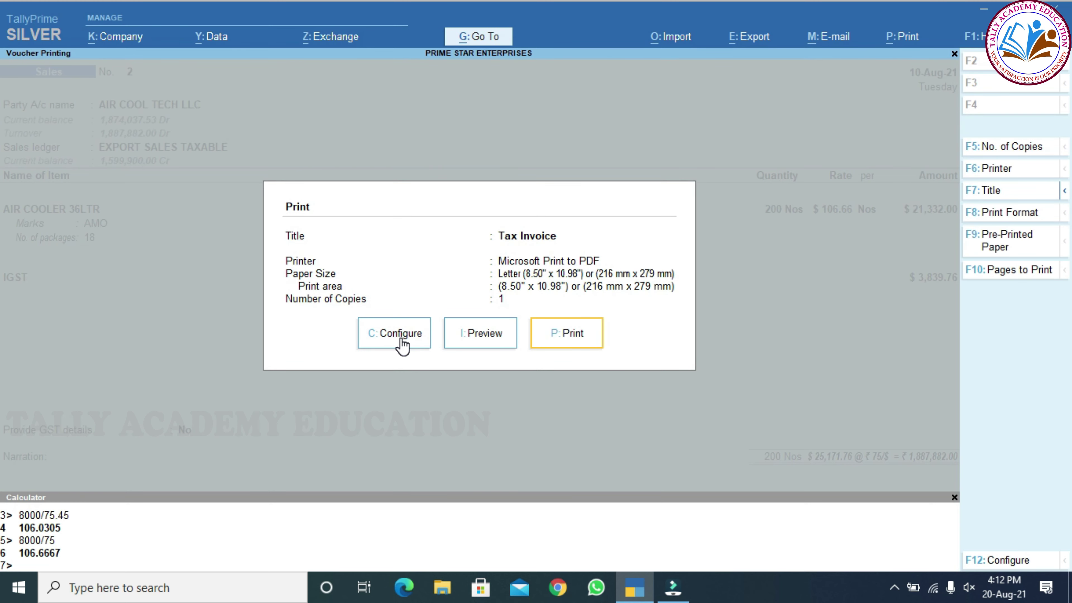
pyautogui.press('Escape')
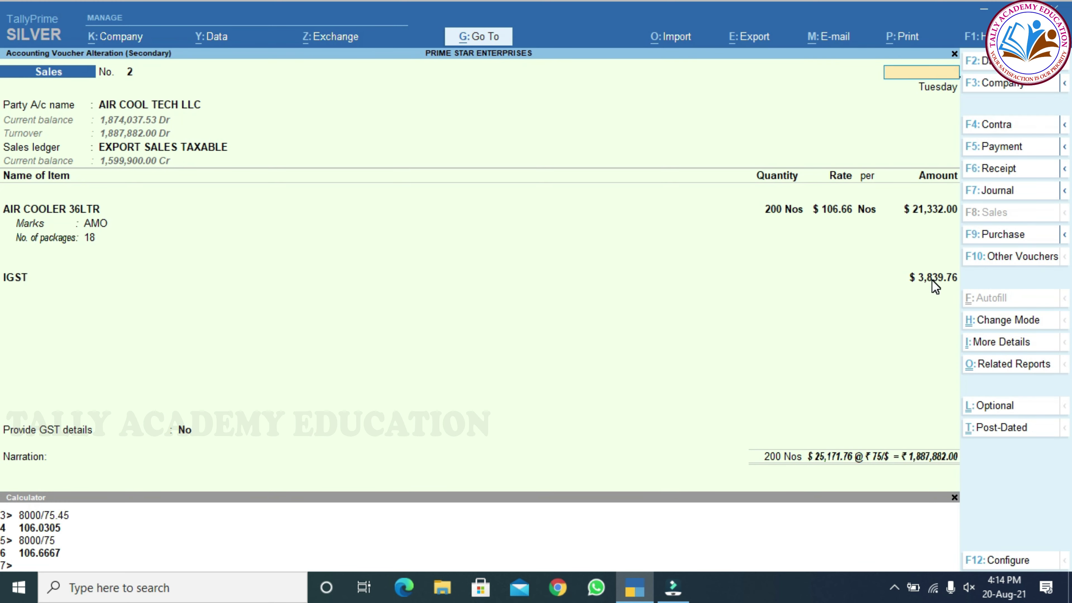
pyautogui.press('Escape')
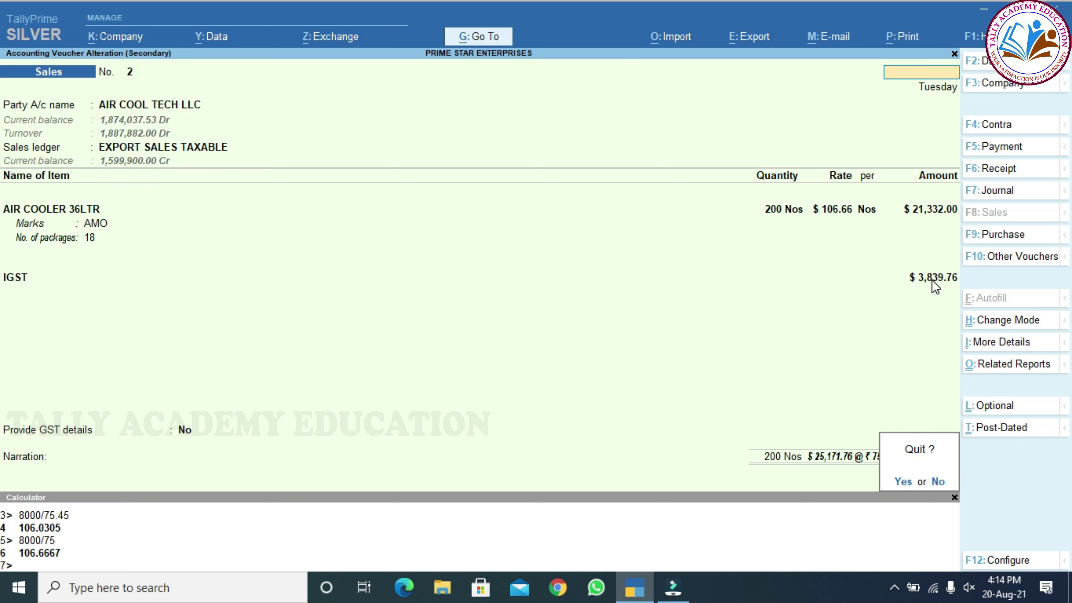
pyautogui.press('y')
pyautogui.press('Escape')
# Step: Start a new journal voucher dated 20.08.2021
pyautogui.press('v')
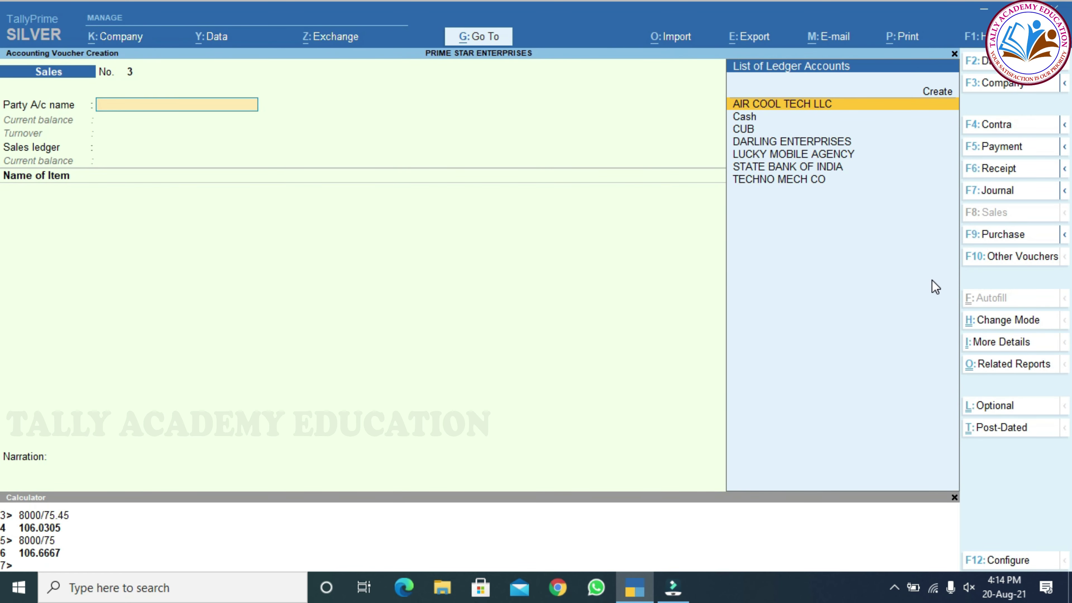
pyautogui.press('F2')
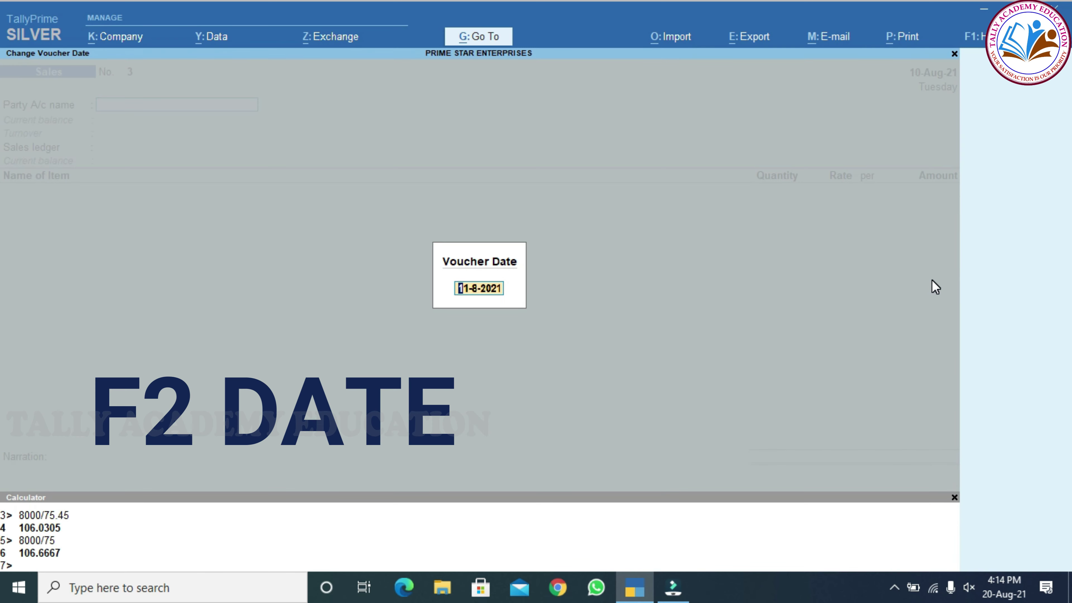
pyautogui.write('20.08.2021')
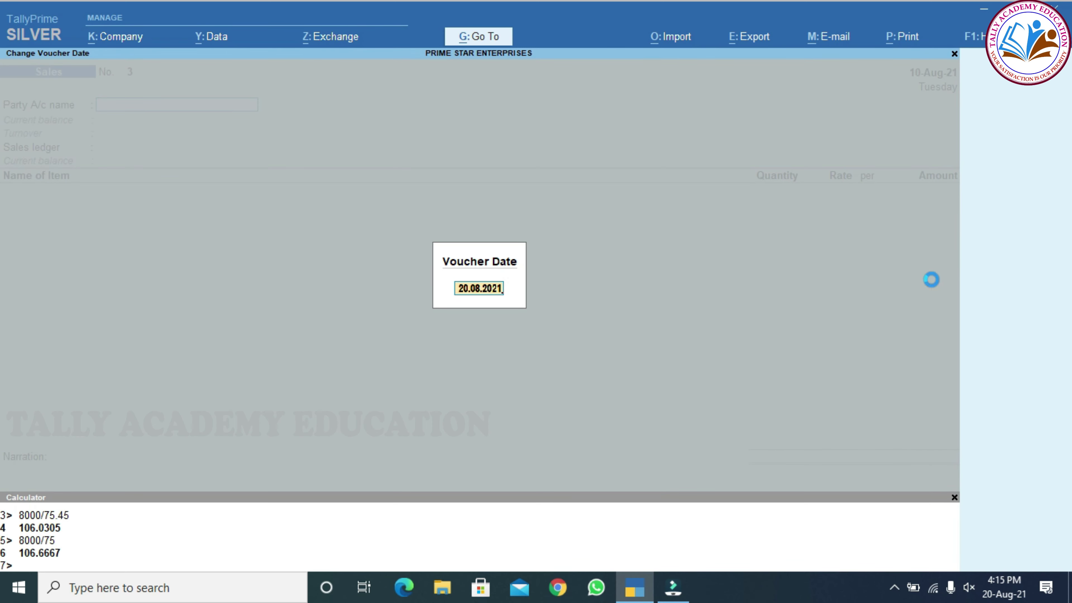
pyautogui.press('Return')
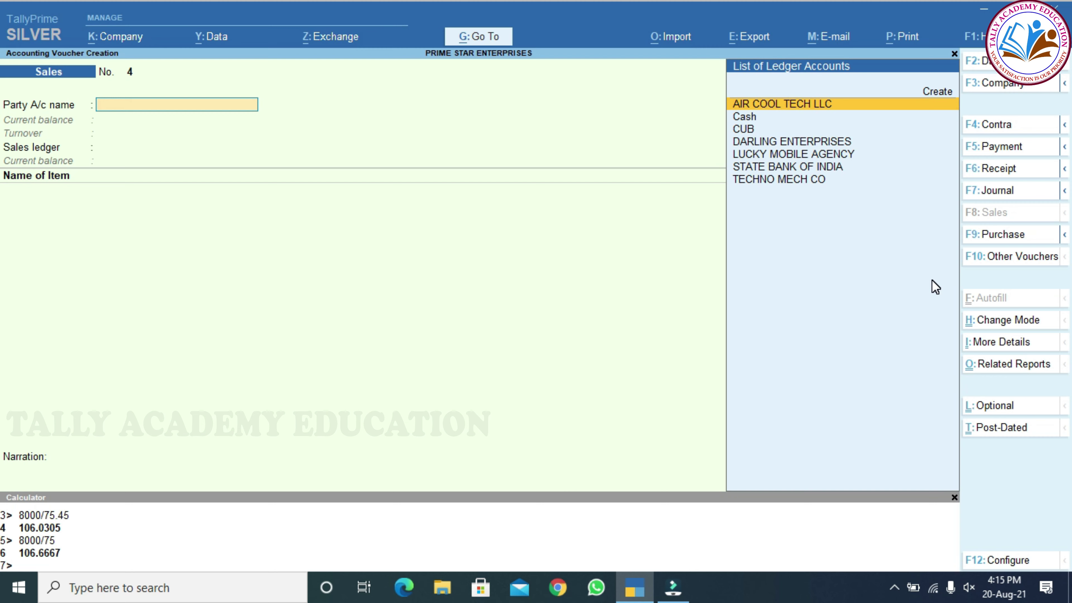
pyautogui.press('F7')
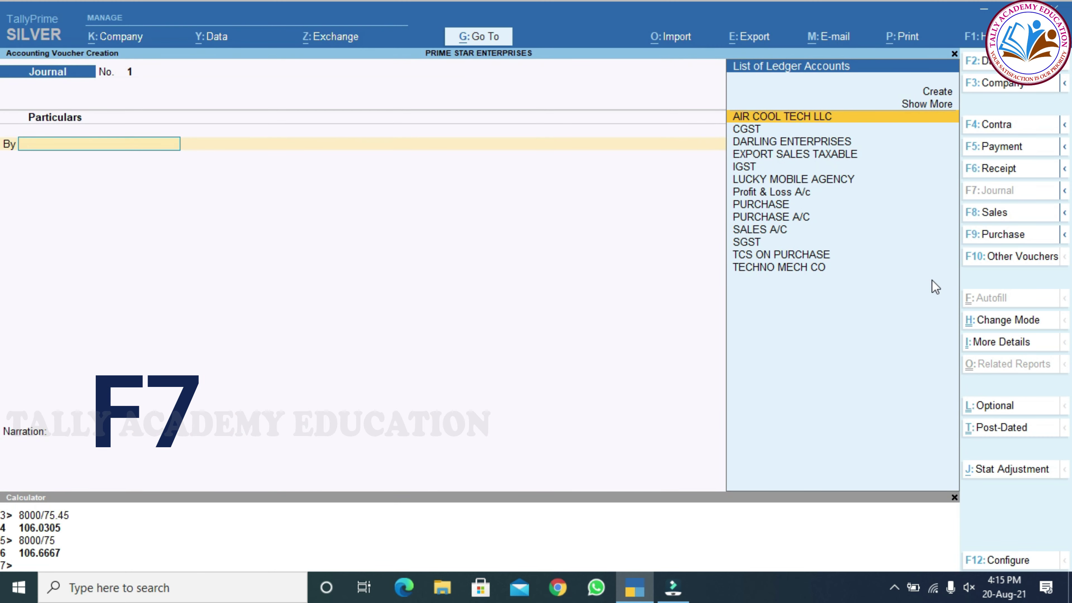
# Step: Create a ledger named TAX ON EXPORT under the Current Assets group from within the journal voucher
pyautogui.hotkey('alt', 'c')
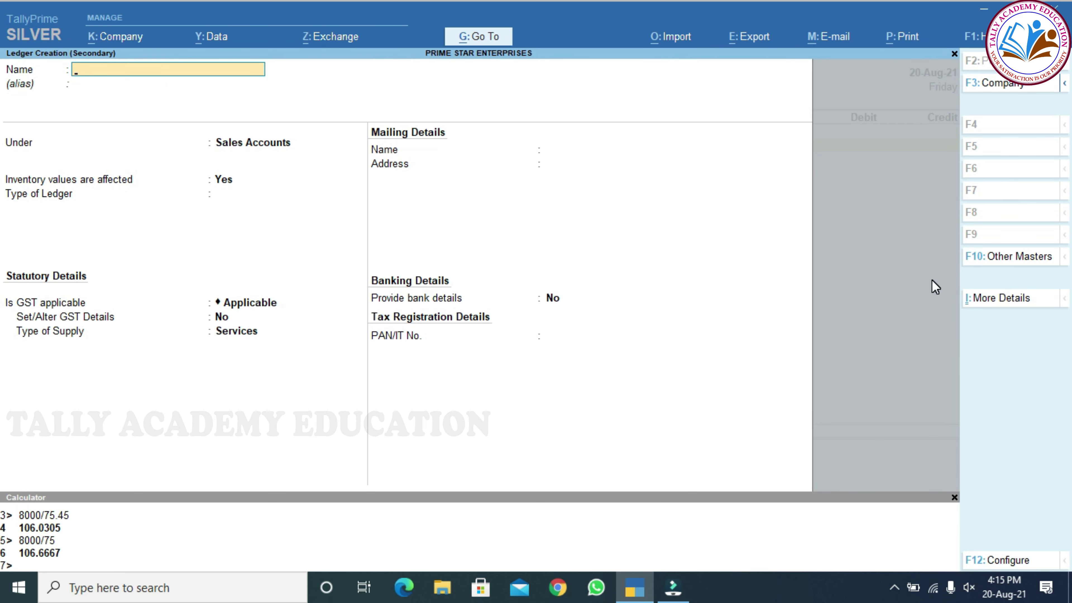
pyautogui.write('TAX ON EXPORT')
pyautogui.press('Return')
pyautogui.press('Return')
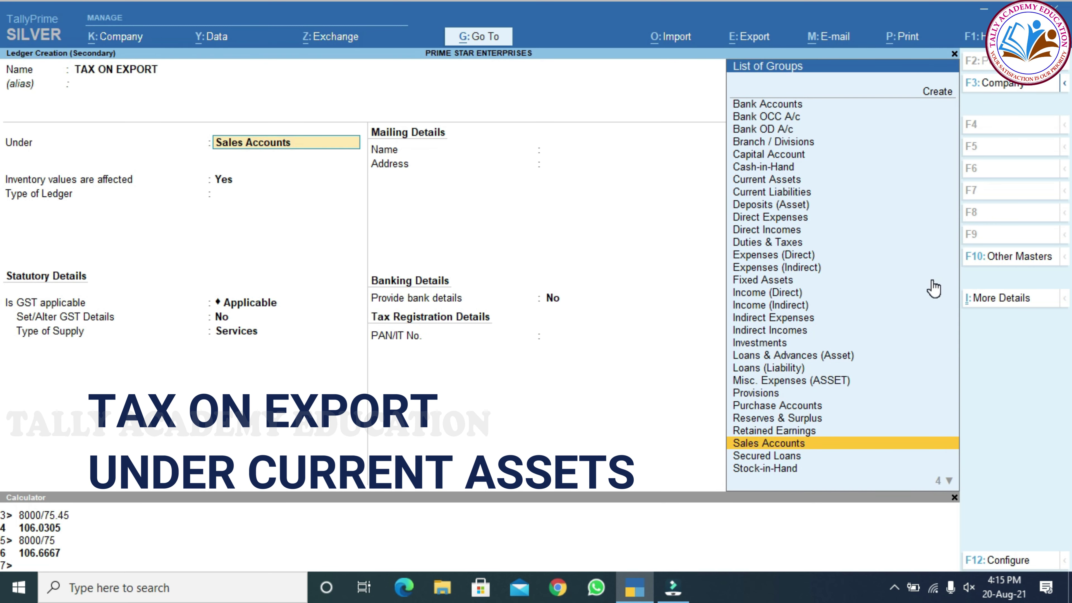
pyautogui.write('CUR')
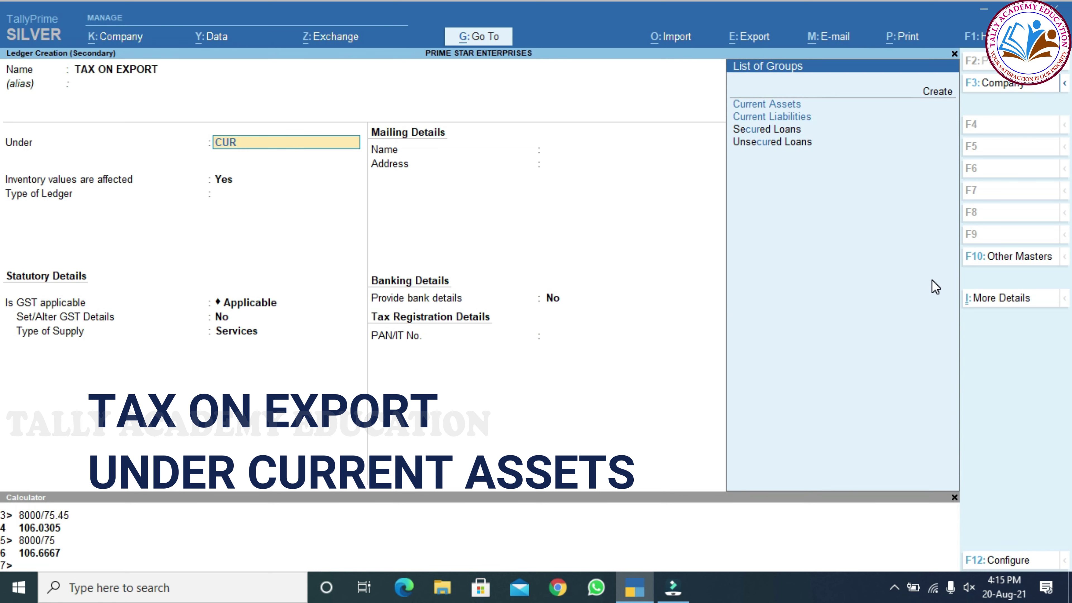
pyautogui.press('Down')
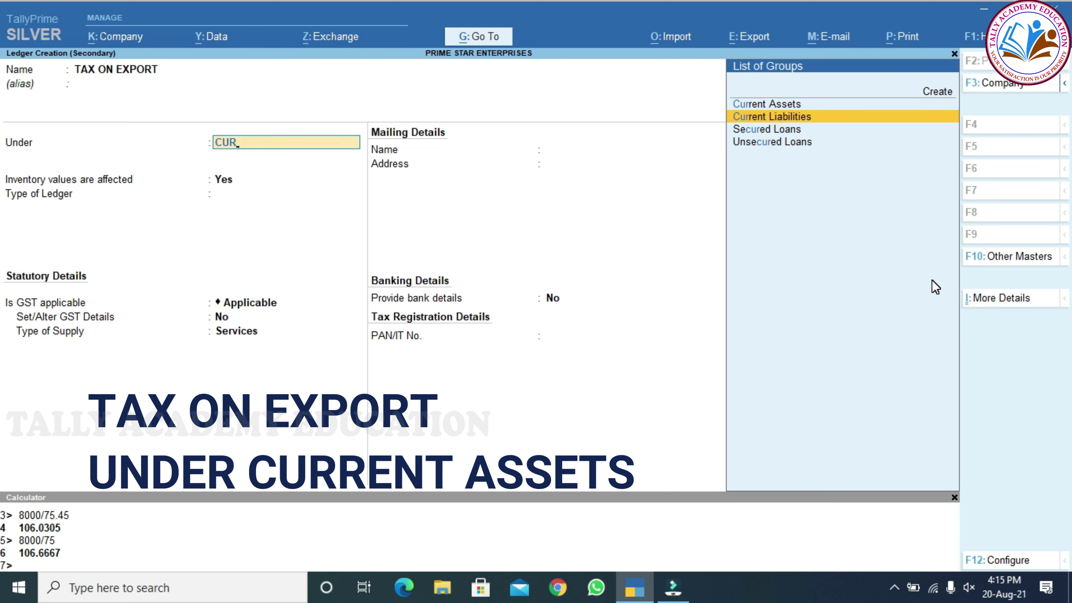
pyautogui.press('Up')
pyautogui.press('Return')
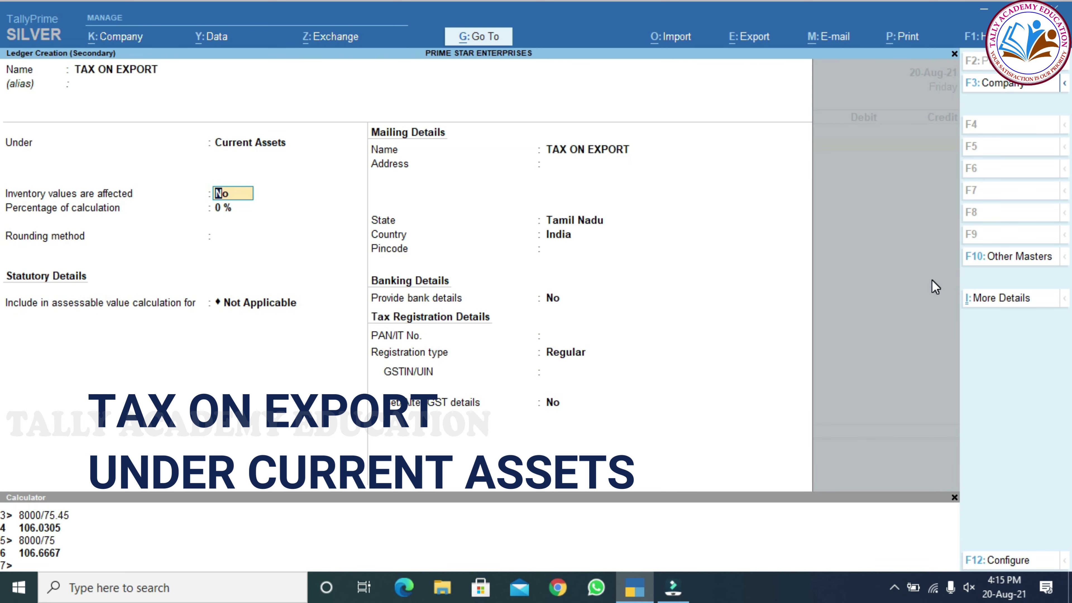
# Step: Keep the default calculation, statutory, mailing and tax registration details of the TAX ON EXPORT ledger and save it
pyautogui.press('Return')
pyautogui.press('Return')
pyautogui.press('Return')
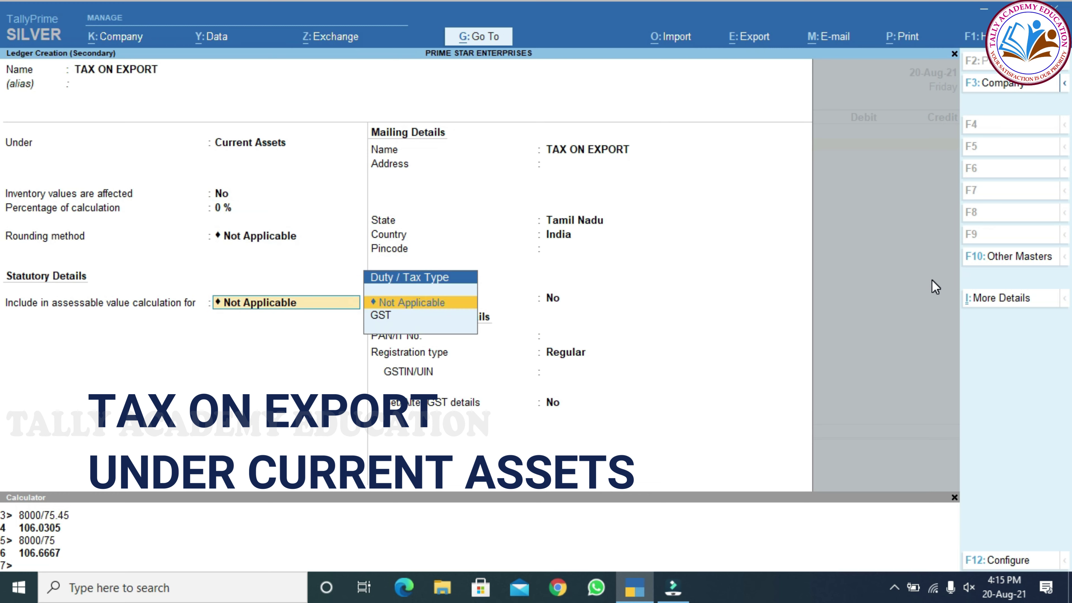
pyautogui.press('Return')
pyautogui.press('Return')
pyautogui.press('Return')
pyautogui.press('Return')
pyautogui.press('Return')
pyautogui.press('Return')
pyautogui.press('Return')
pyautogui.press('Return')
pyautogui.press('Return')
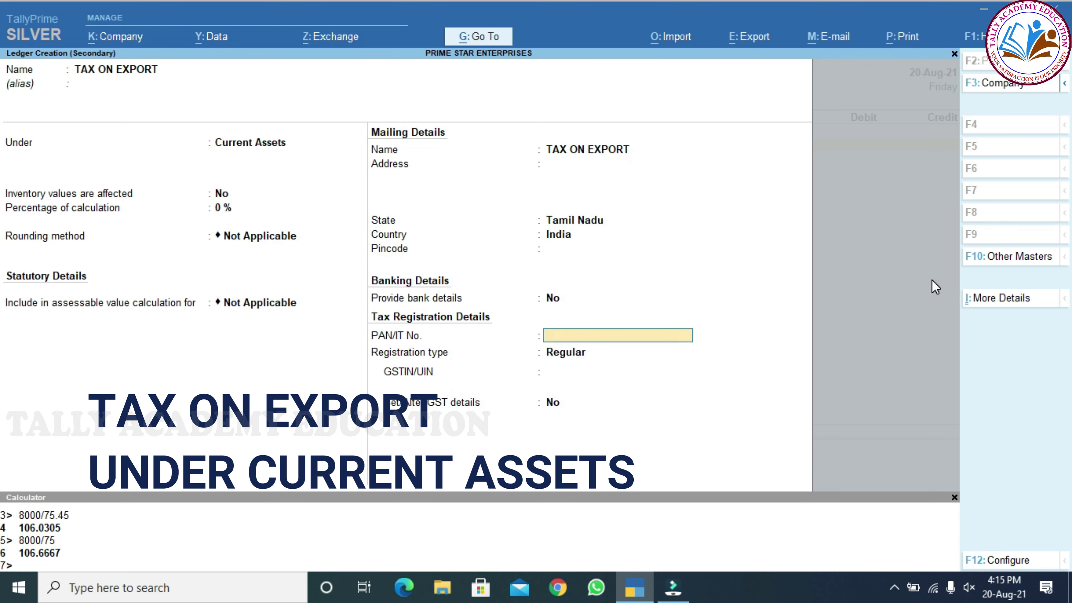
pyautogui.press('Return')
pyautogui.press('Return')
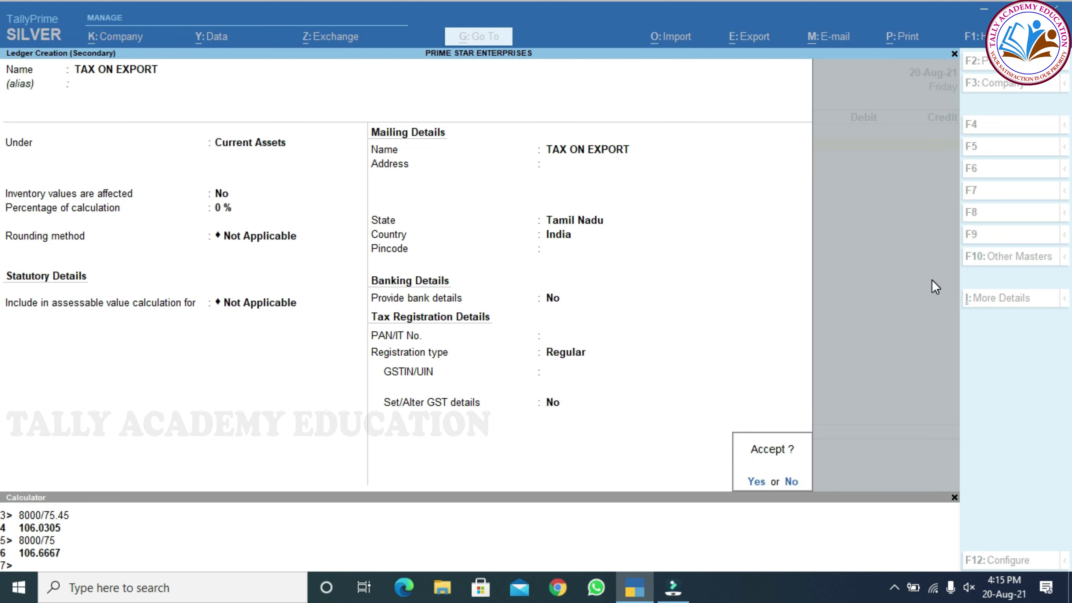
pyautogui.press('Return')
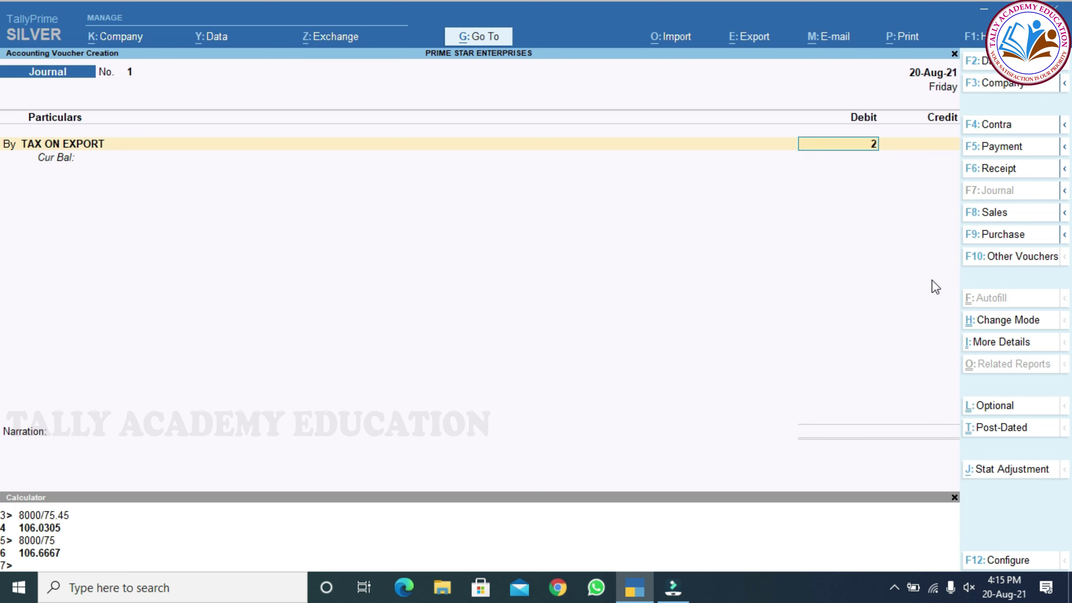
# Step: Debit TAX ON EXPORT and credit AIR COOL TECH LLC with 287,982, save the journal voucher and return to the Gateway of Tally
pyautogui.write('87')
pyautogui.write('982')
pyautogui.press('Return')
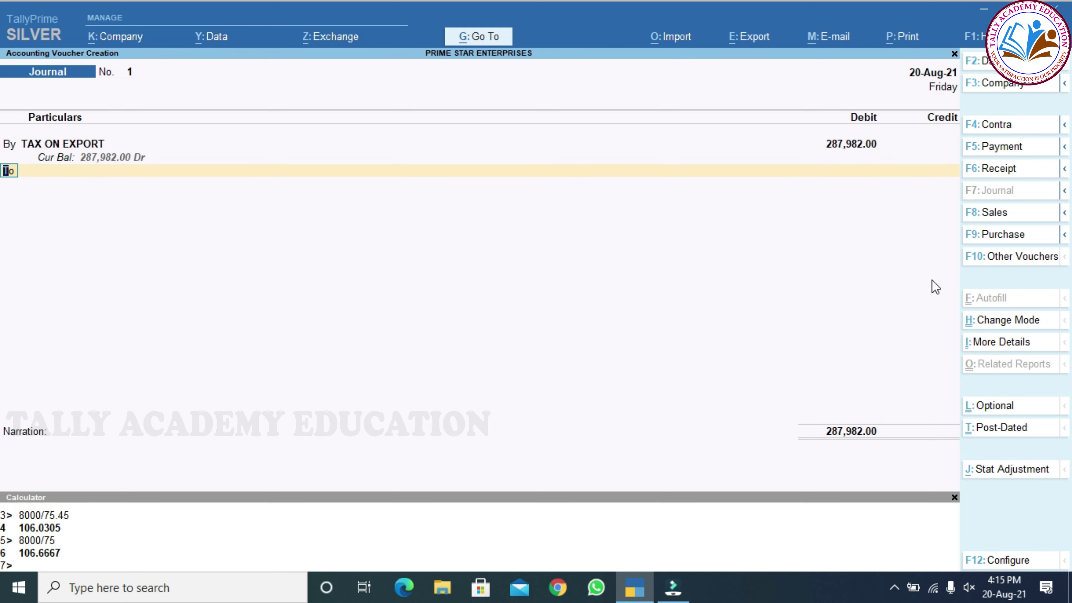
pyautogui.press('Return')
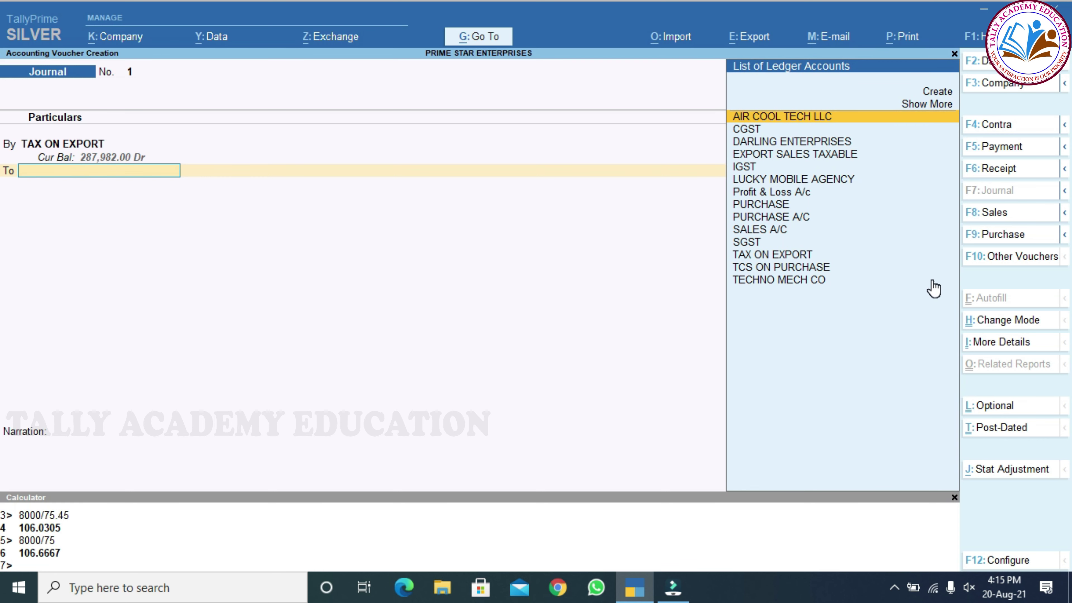
pyautogui.press('Return')
pyautogui.press('Return')
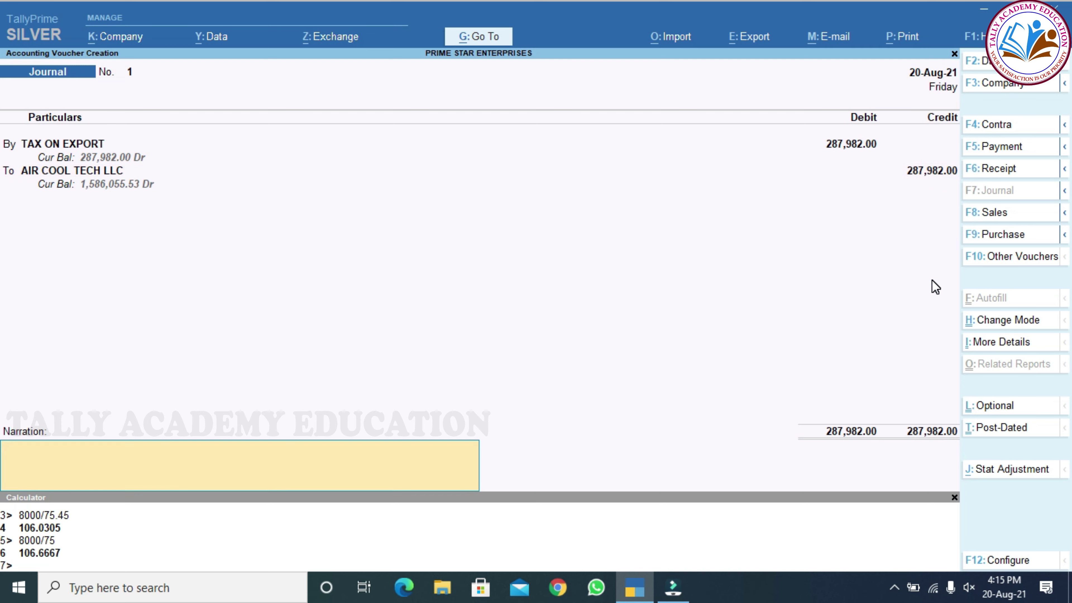
pyautogui.press('Return')
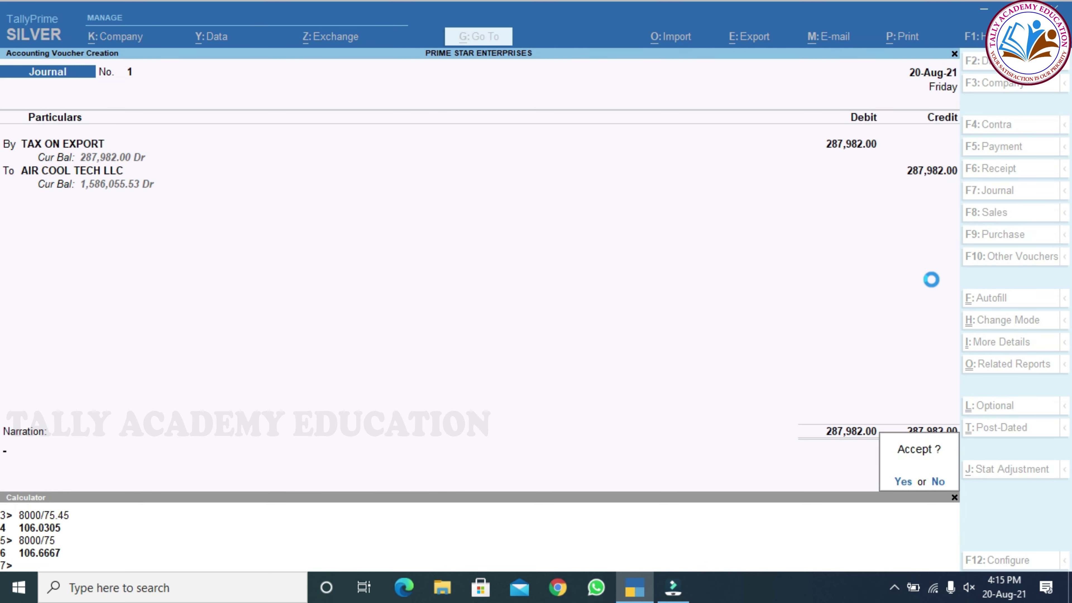
pyautogui.press('Return')
pyautogui.press('Escape')
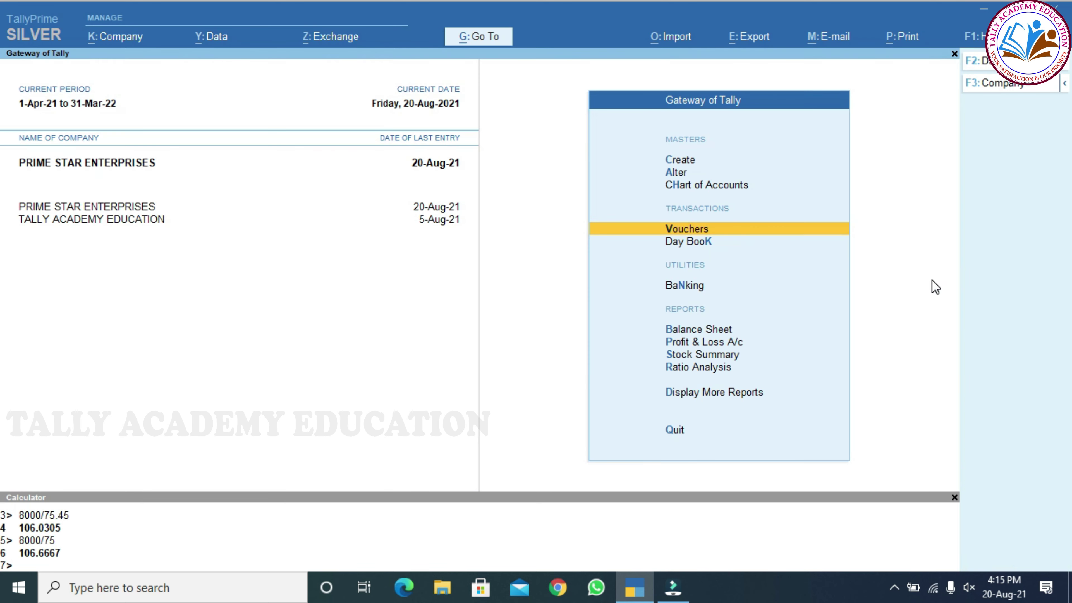
pyautogui.press('Escape')
pyautogui.press('Escape')
# Step: Open the AIR COOL TECH LLC ledger report from the account books and examine its sales, export tax and forex entries
pyautogui.press('d')
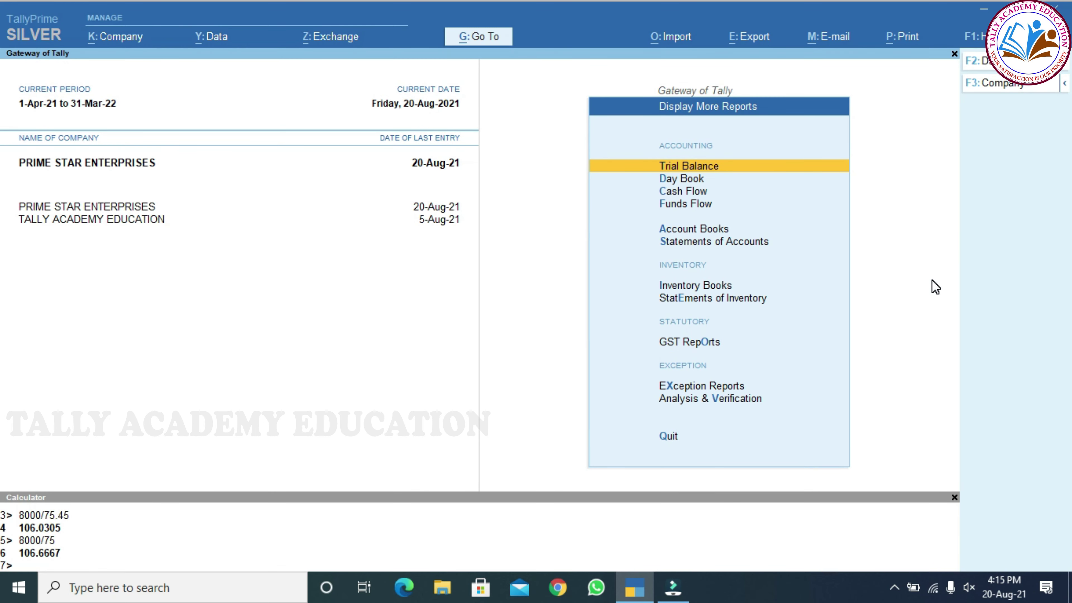
pyautogui.press('a')
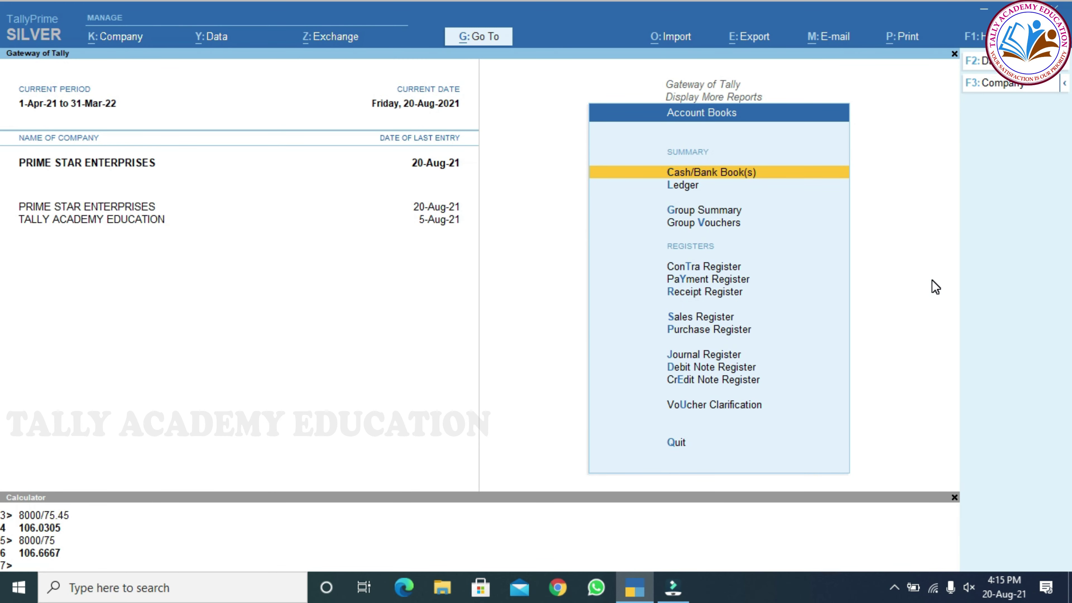
pyautogui.press('l')
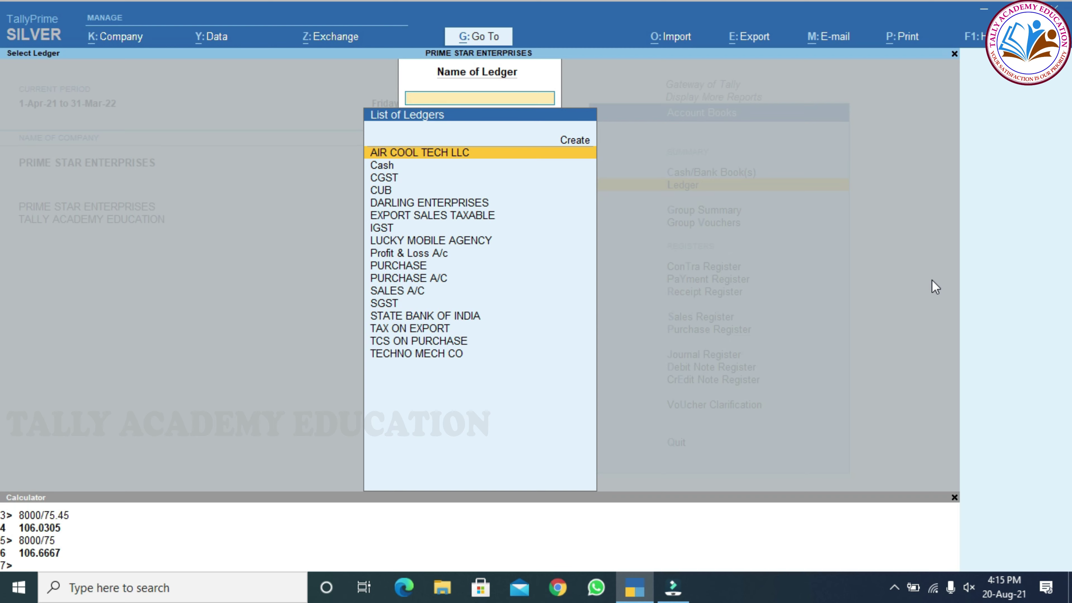
pyautogui.press('Return')
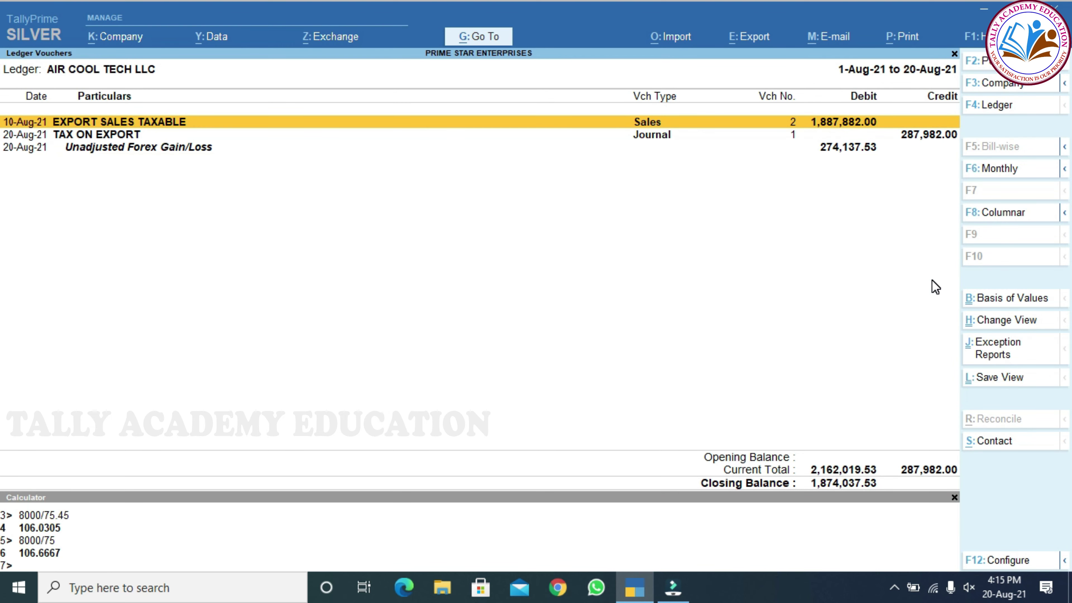
pyautogui.press('Down')
pyautogui.press('Down')
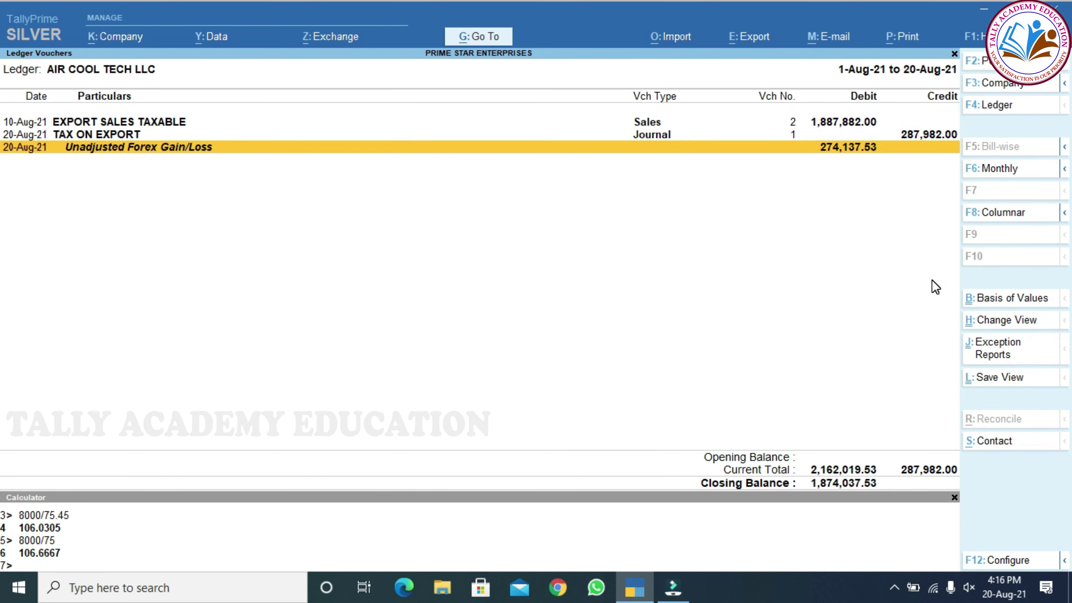
pyautogui.press('Up')
pyautogui.press('Down')
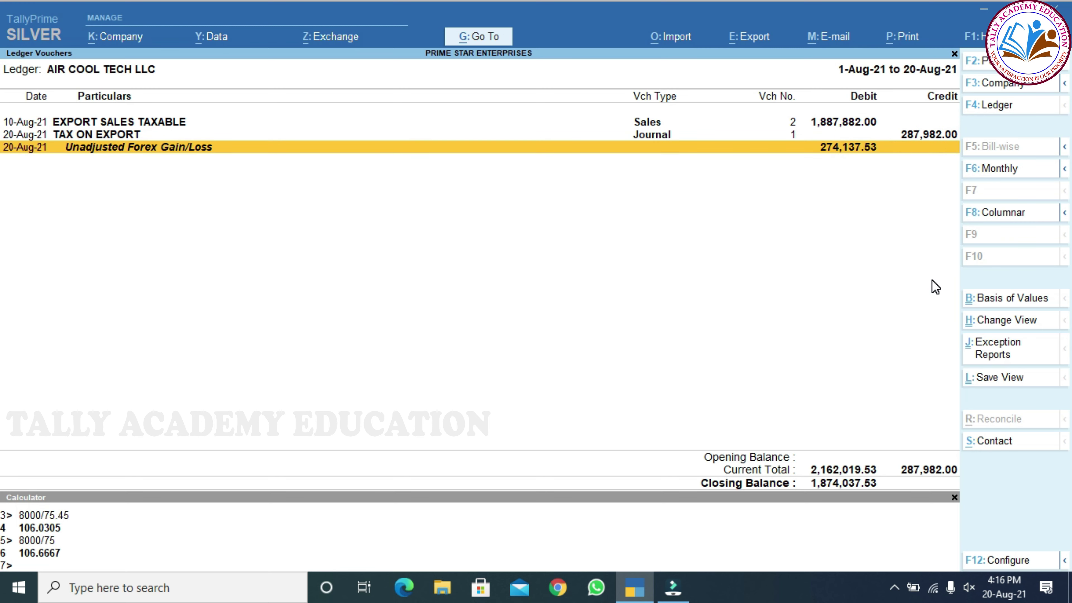